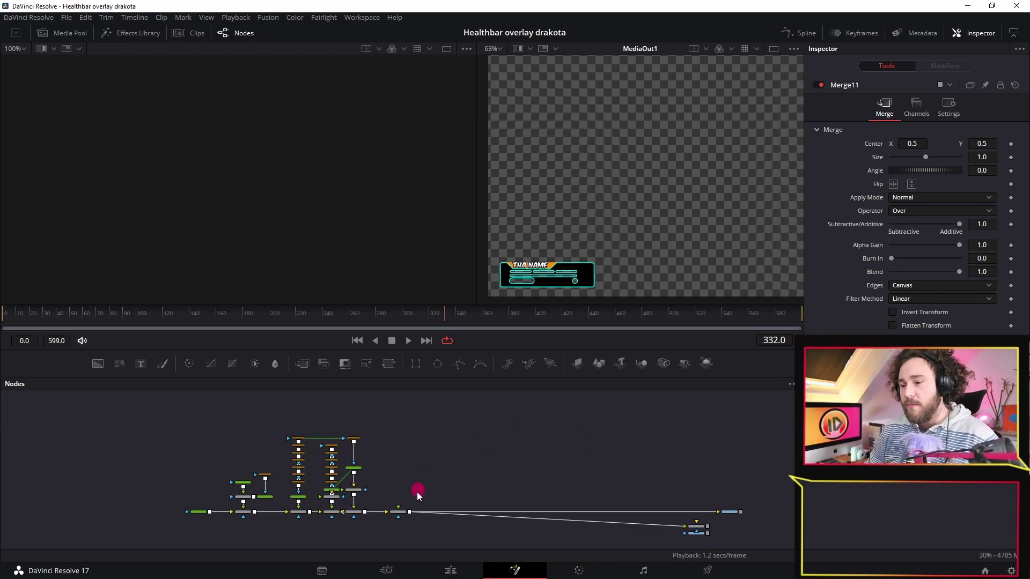
- Move the Merge11 node farther along the main pipe to make room for a new node branch
left_click_drag(397, 515, 597, 518)
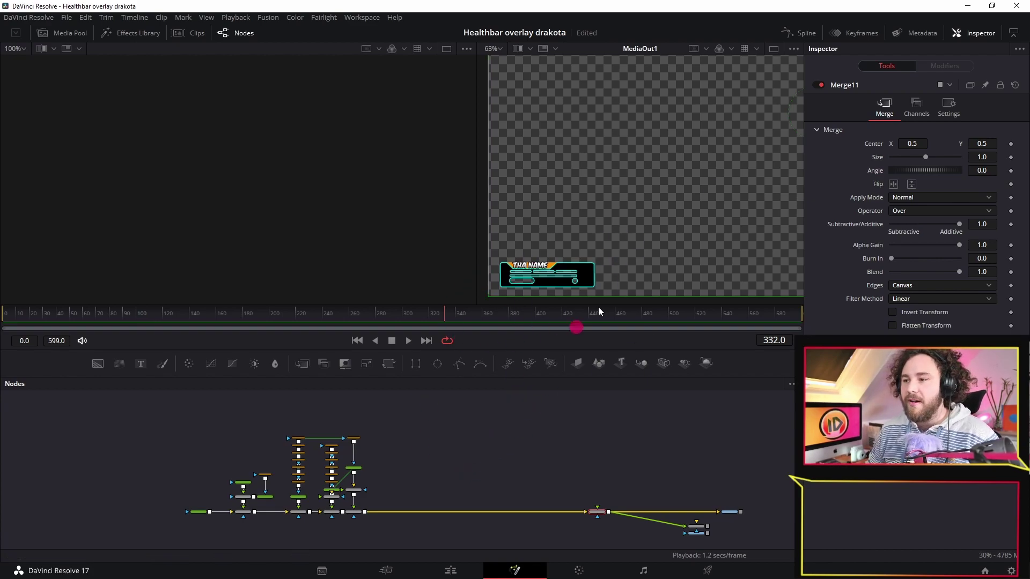
scroll(440, 494, "up", 2)
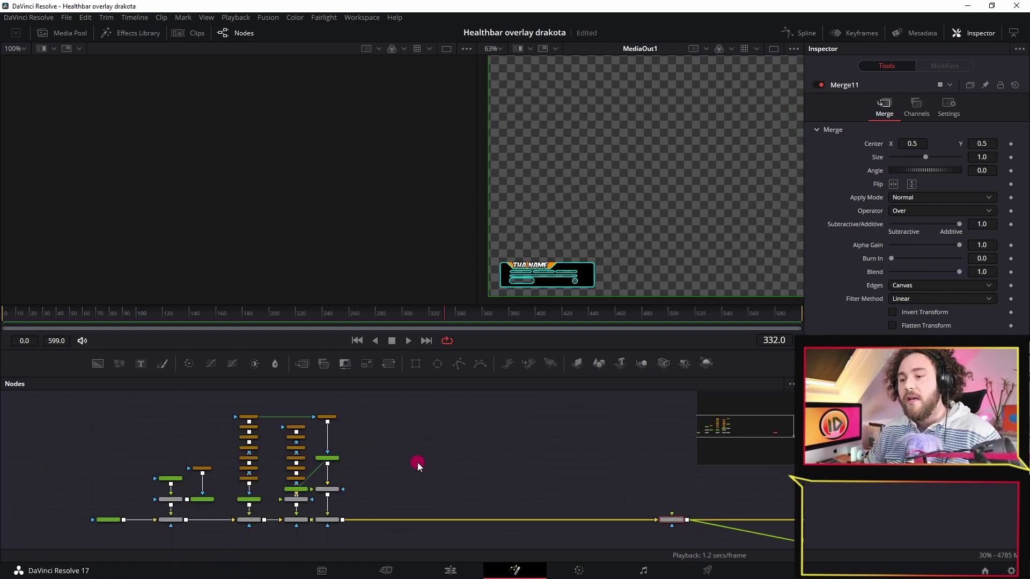
left_click(409, 433)
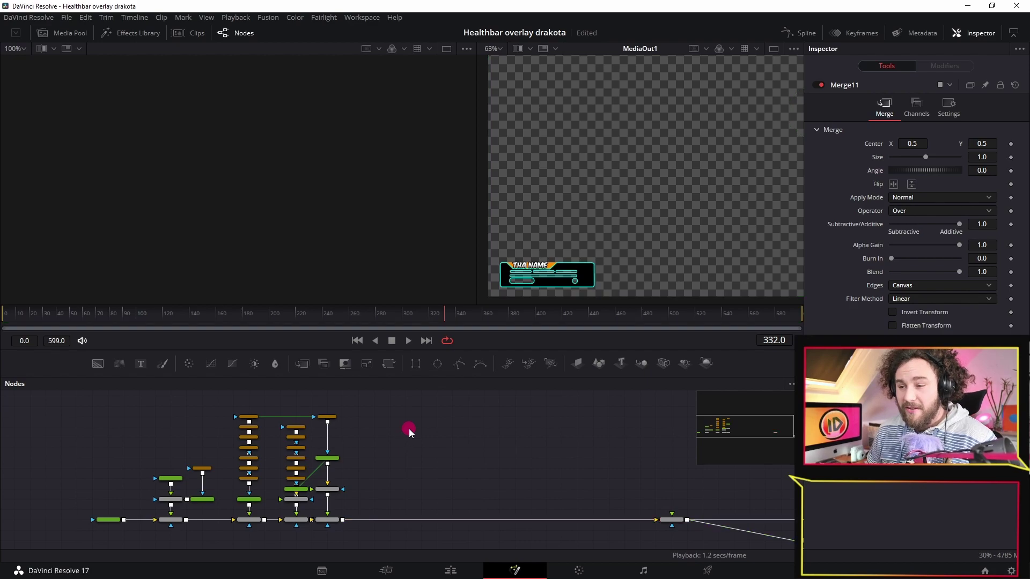
- Add a Background node in the empty graph area, view it, and make it yellow with Red 1.0 and Green 1.0
left_click(97, 363)
left_click_drag(414, 428, 430, 459)
key("1")
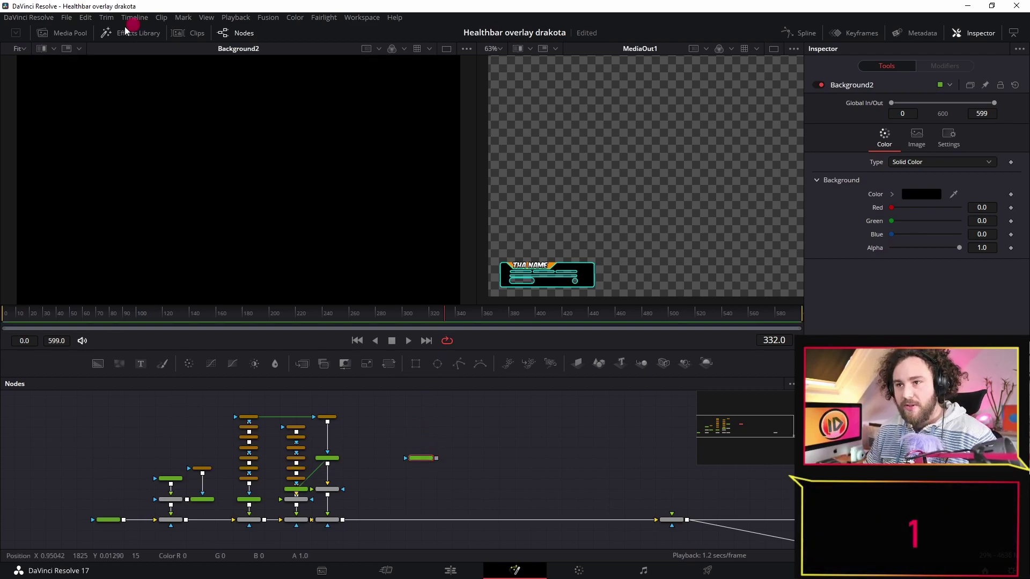
scroll(181, 193, "down", 3)
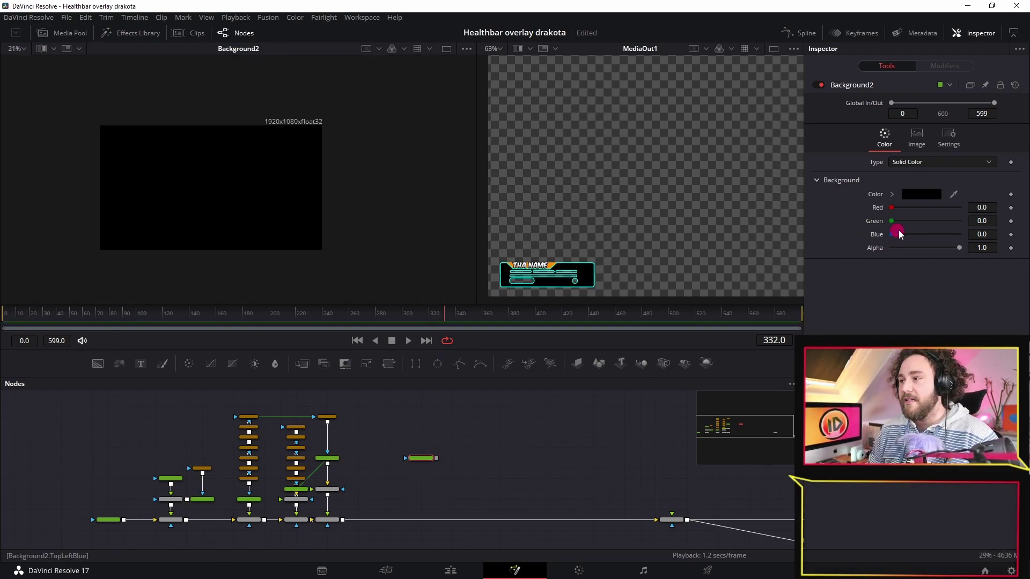
left_click_drag(893, 212, 982, 210)
left_click_drag(891, 221, 969, 225)
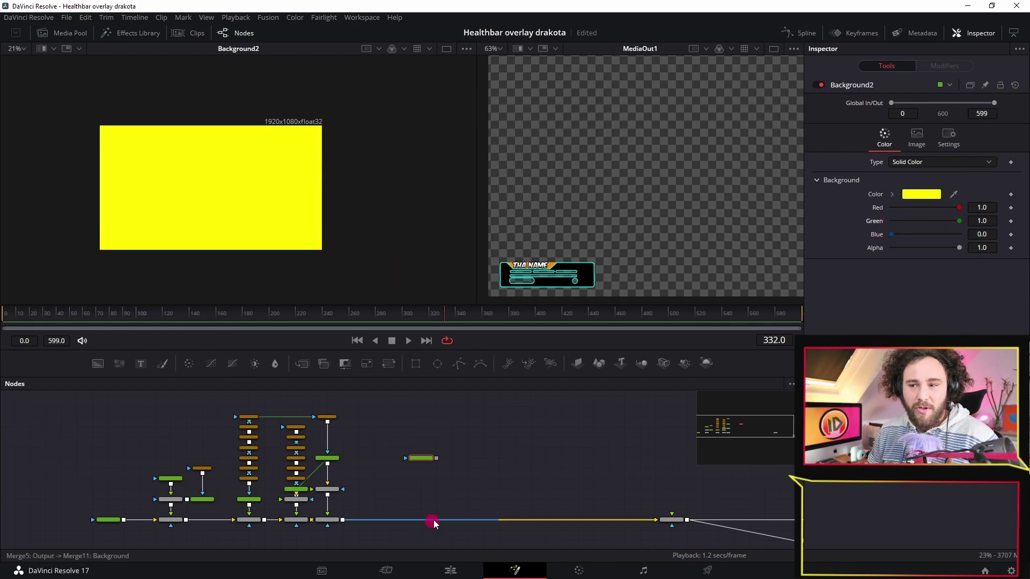
- Mask the yellow background with a rectangle reshaped into a tall vertical bar, about 0.16 wide and 1.34 high
left_click(417, 365)
left_click_drag(421, 449, 429, 444)
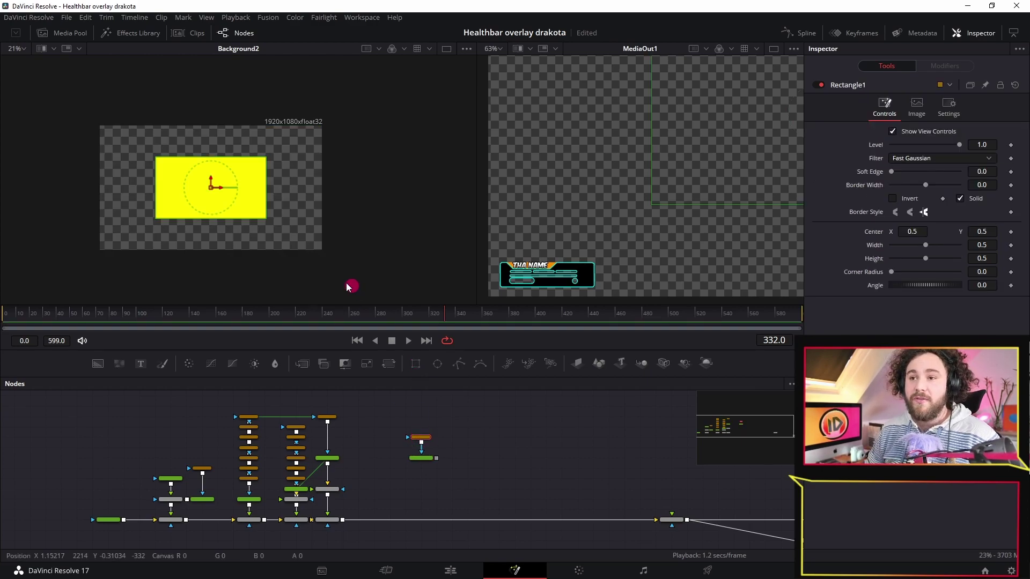
scroll(205, 161, "up", 2)
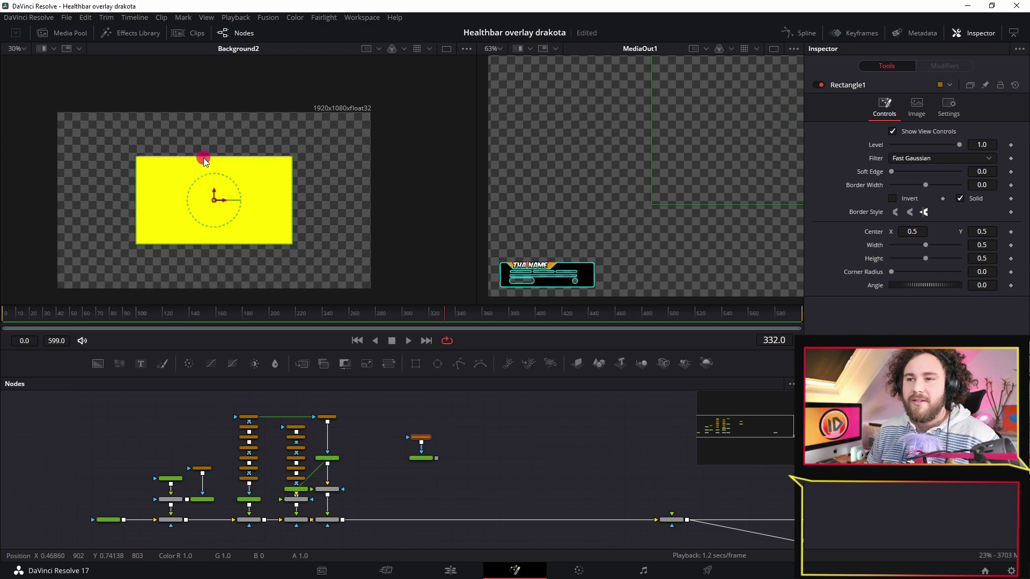
left_click_drag(204, 159, 193, 82)
left_click_drag(292, 196, 238, 201)
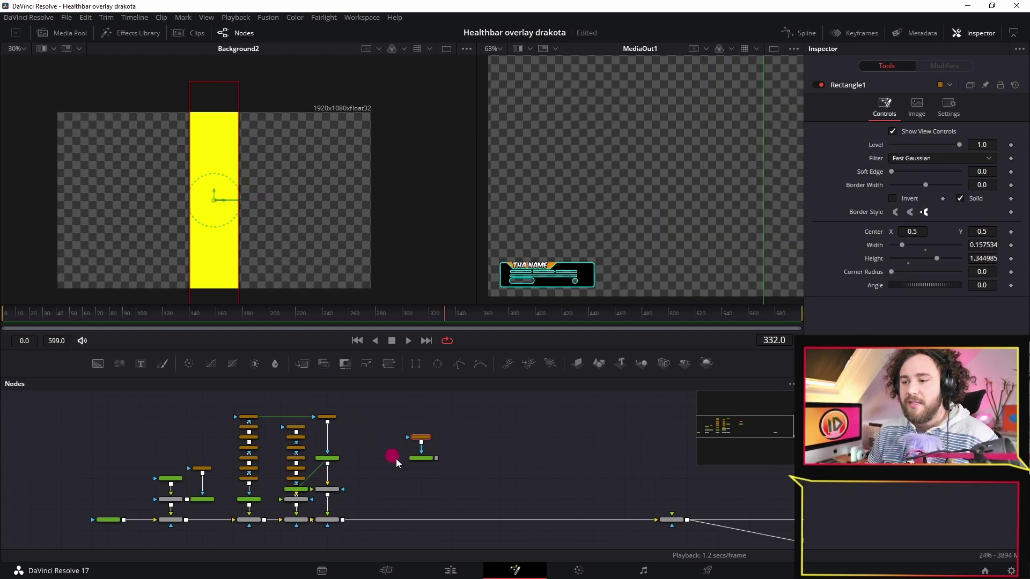
- Duplicate the rectangle mask in front of the yellow background and set the copy's angle to 90 to form a cross
left_click_drag(414, 462, 416, 473)
left_click(421, 437)
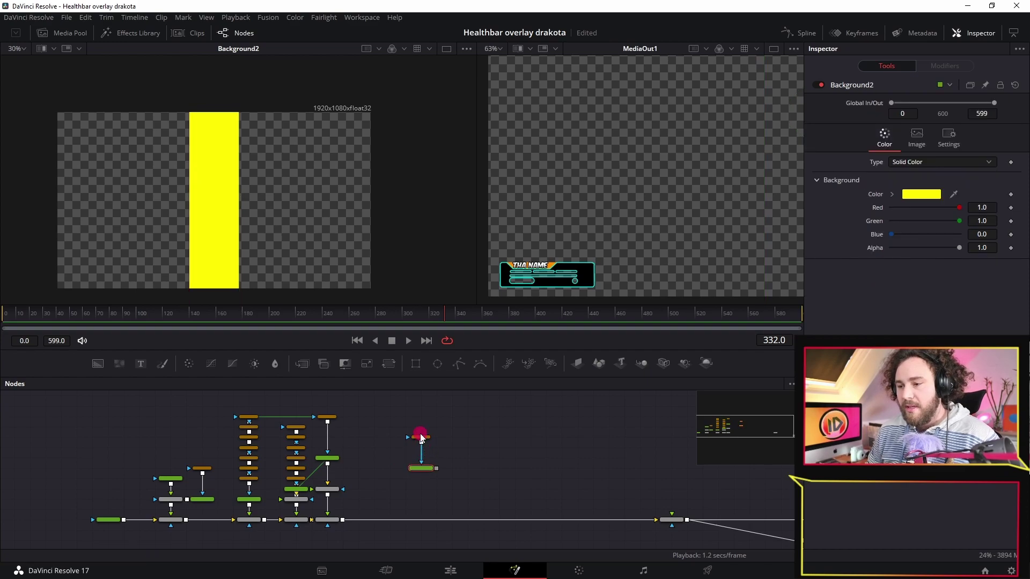
left_click(421, 438)
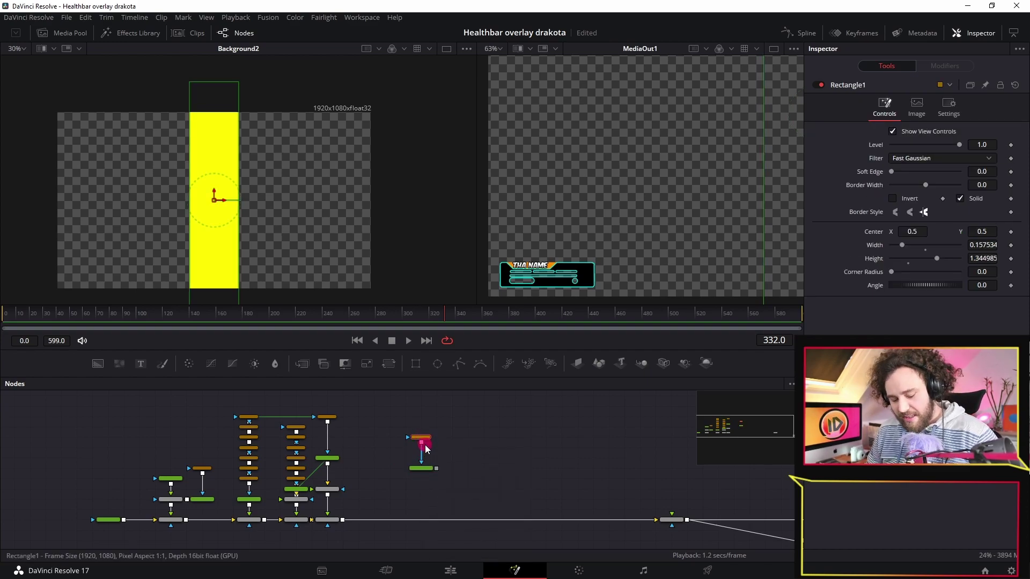
key("ctrl+c")
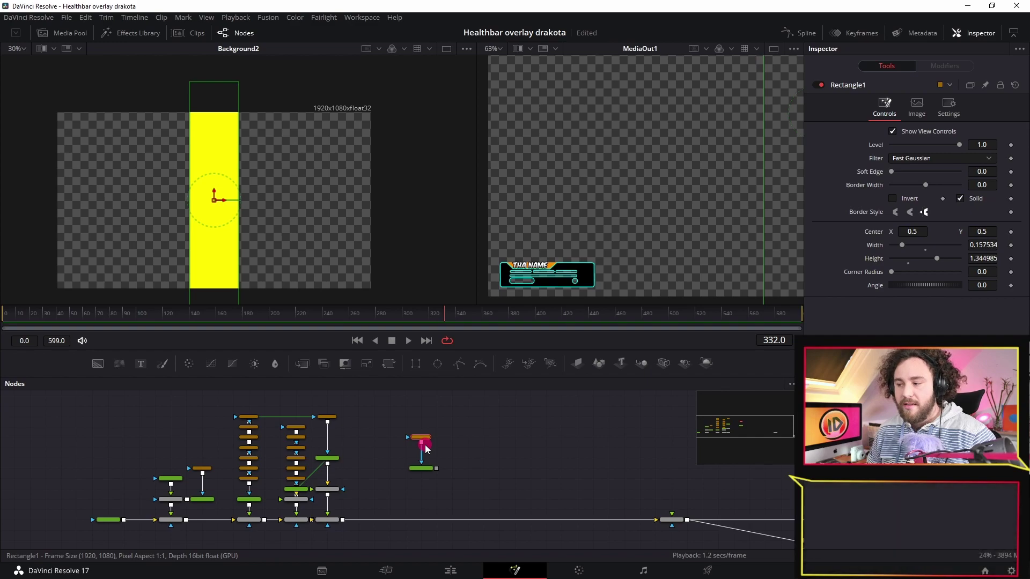
key("ctrl+v")
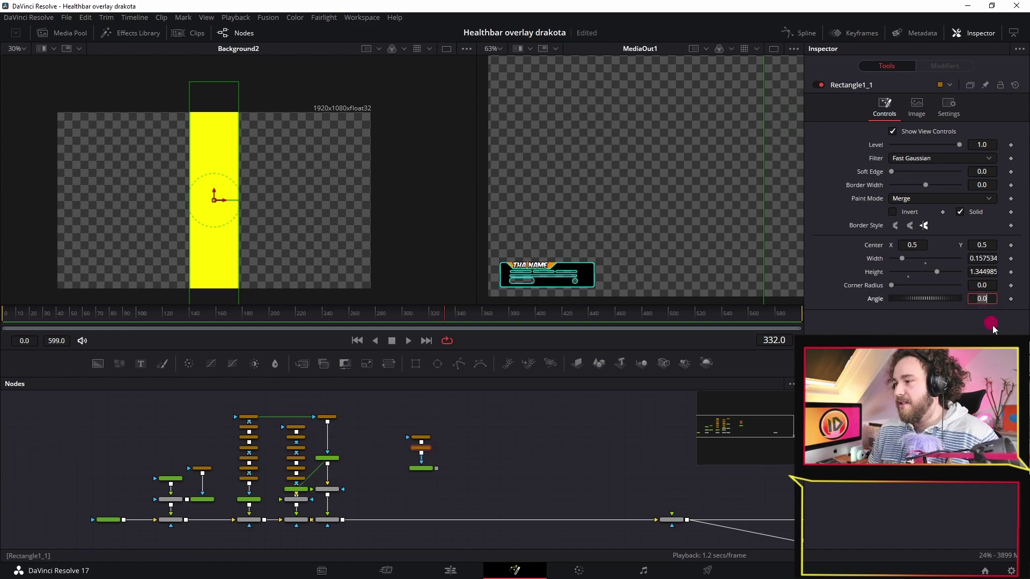
type("90")
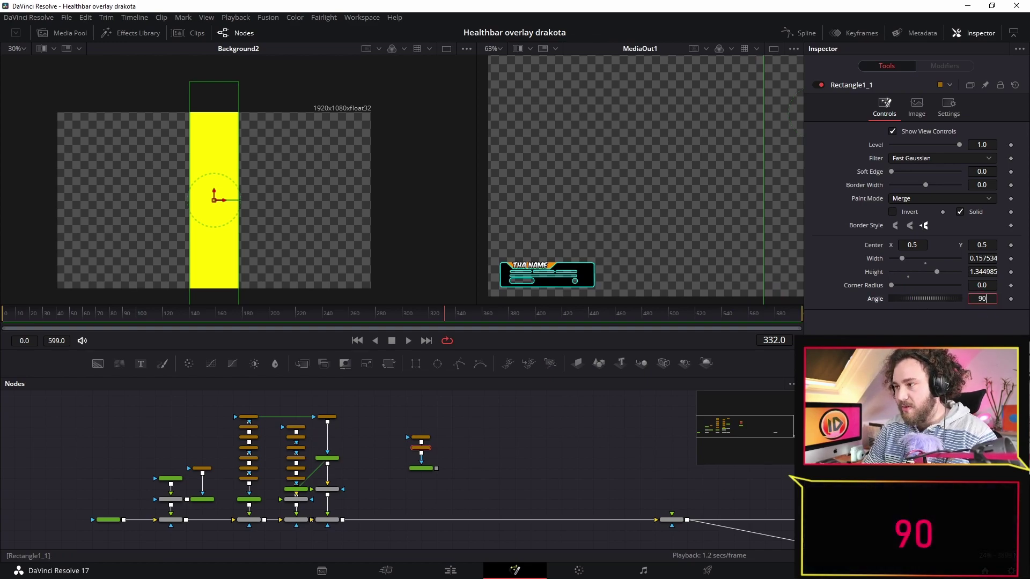
key("Return")
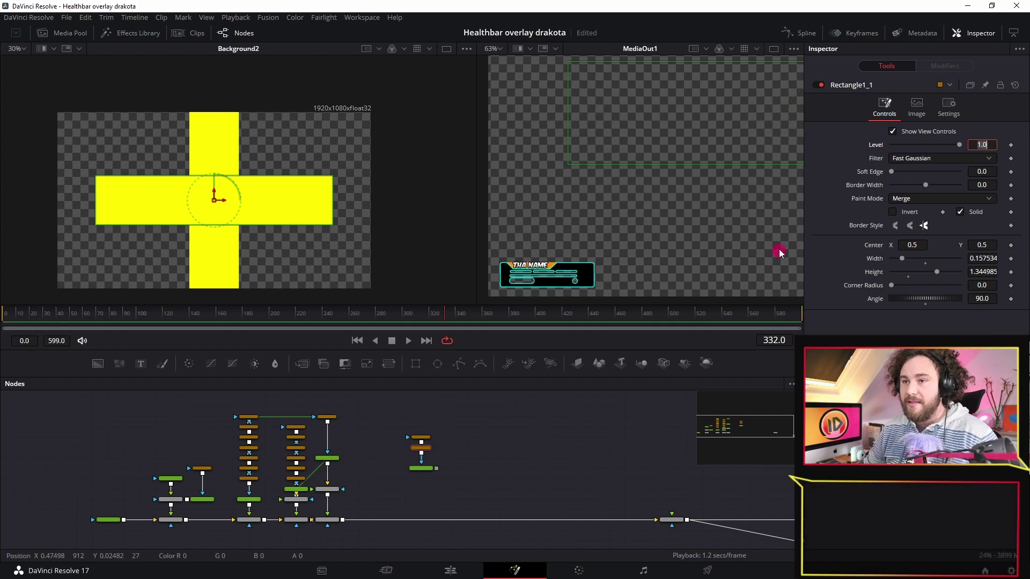
- Stretch the horizontal bar past the frame edges at about 0.12 by 2.48, and narrow the vertical bar to about 0.12
left_click_drag(333, 197, 281, 184)
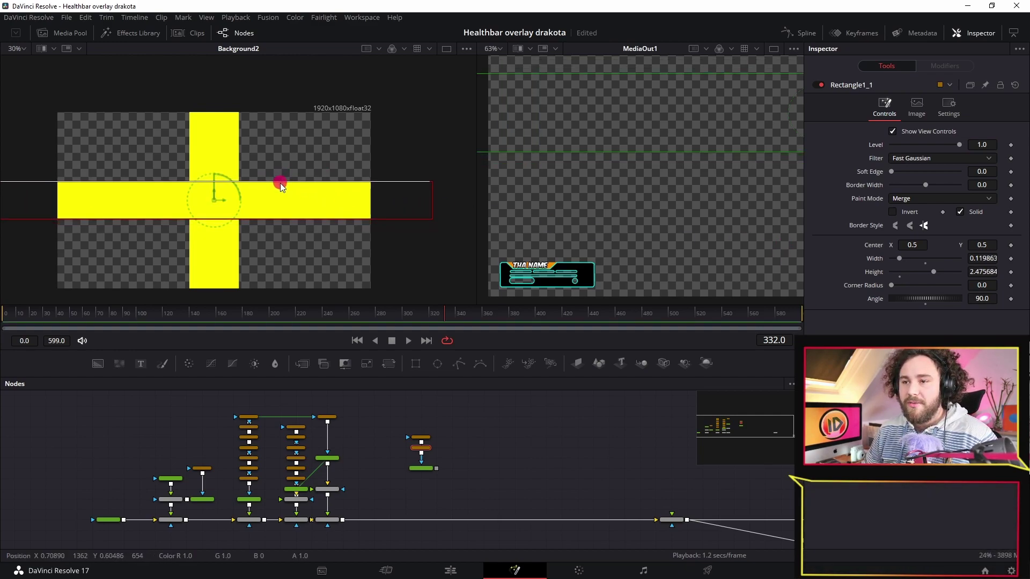
left_click(425, 439)
left_click_drag(239, 177, 232, 178)
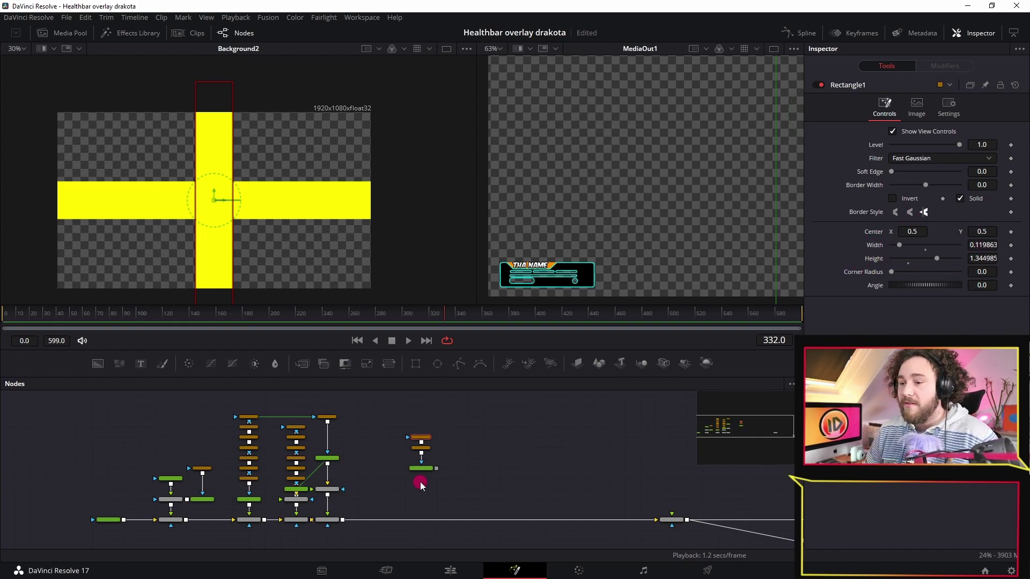
- Replace the vertical bar's mask with a copy of the horizontal bar's mask and reset the copy's angle to 0
key("Delete")
left_click(423, 450)
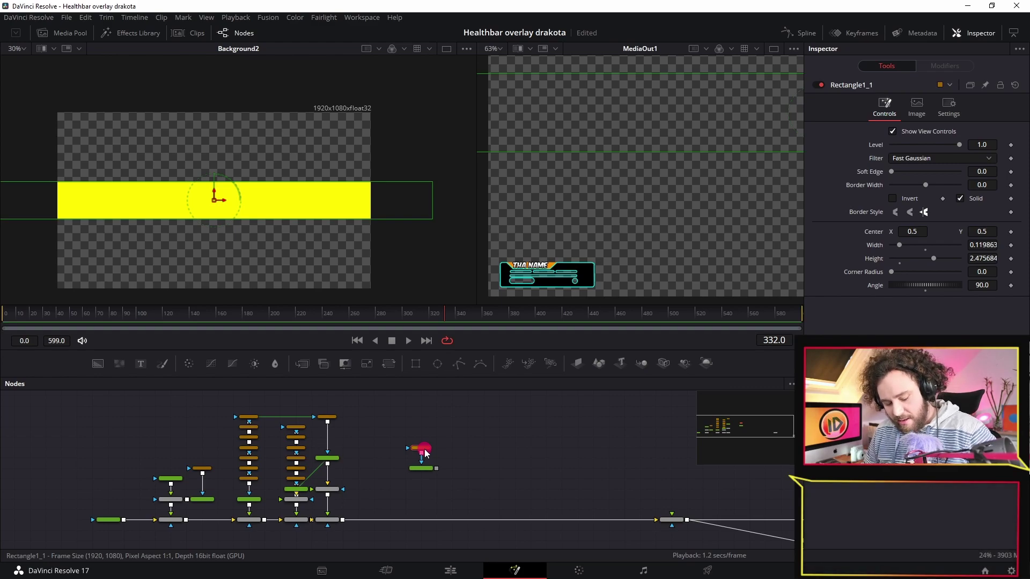
key("ctrl+c")
key("ctrl+v")
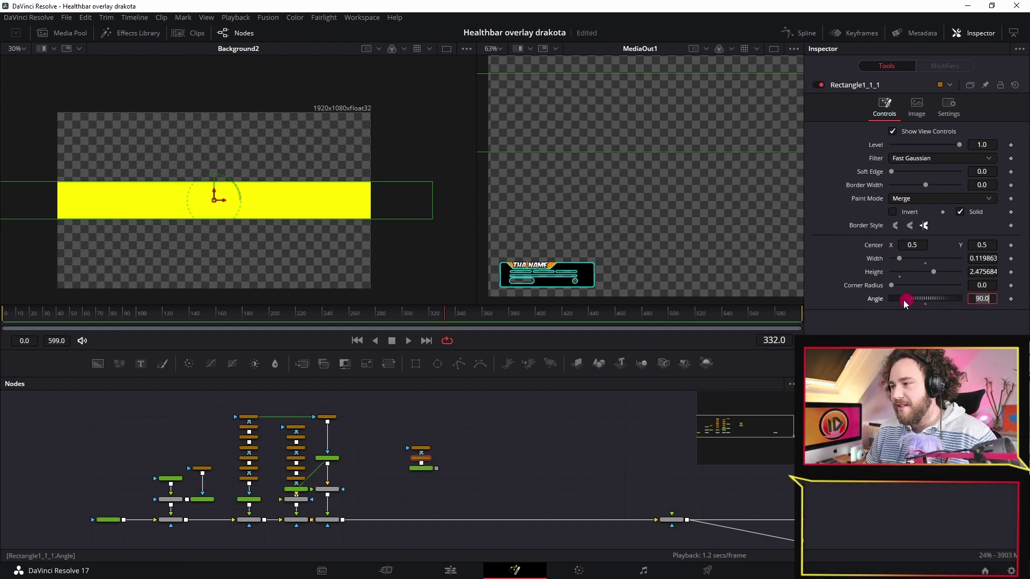
double_click(876, 298)
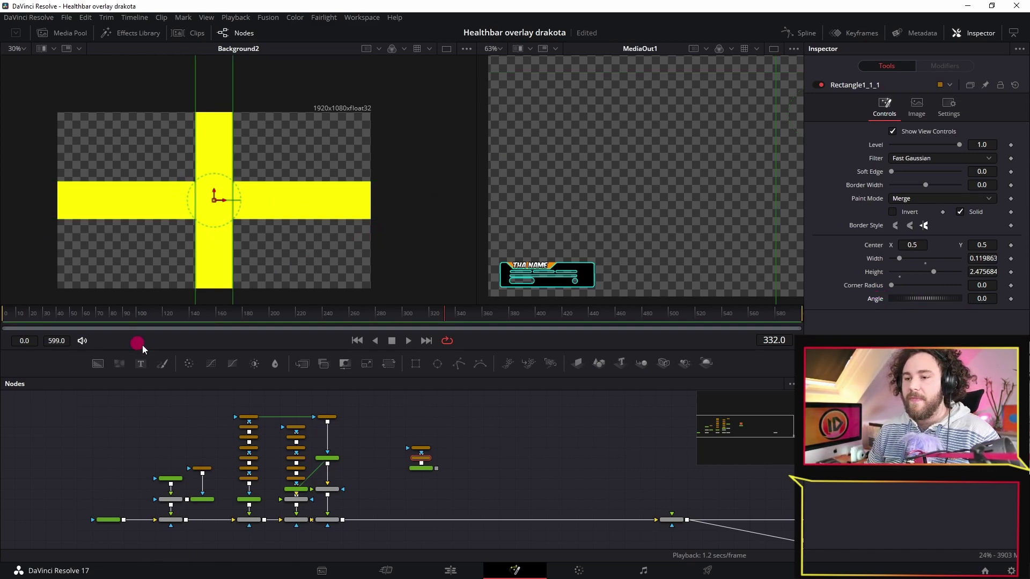
- Add a Transform node after the yellow cross Background and show it in the first viewer
left_click(426, 471)
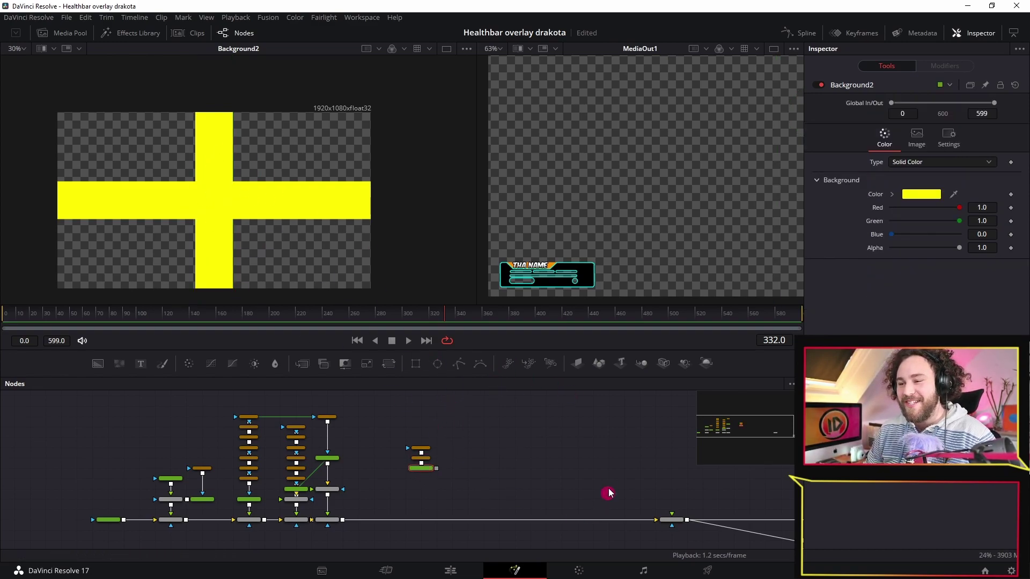
left_click_drag(424, 470, 430, 492)
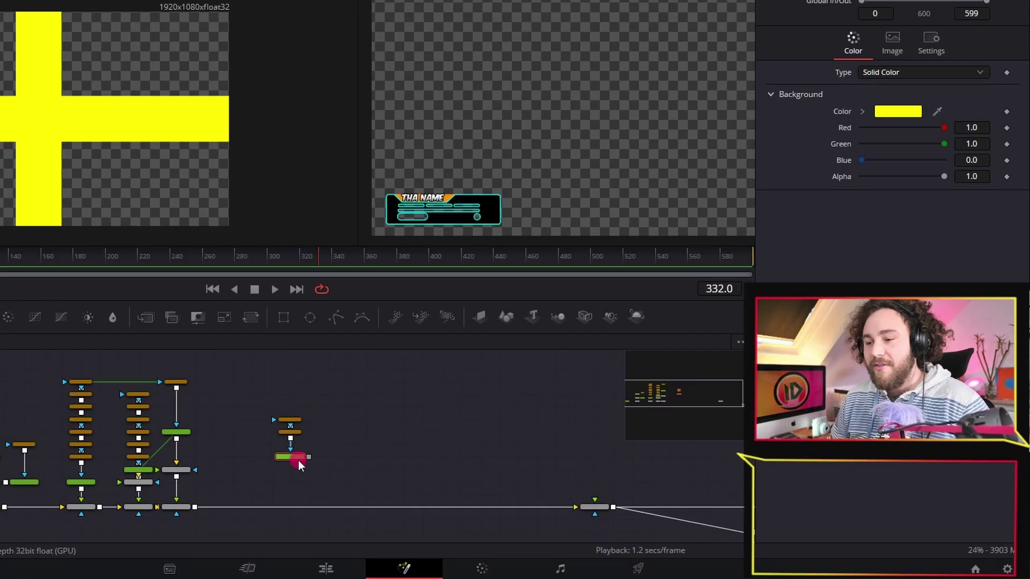
scroll(297, 462, "up", 2)
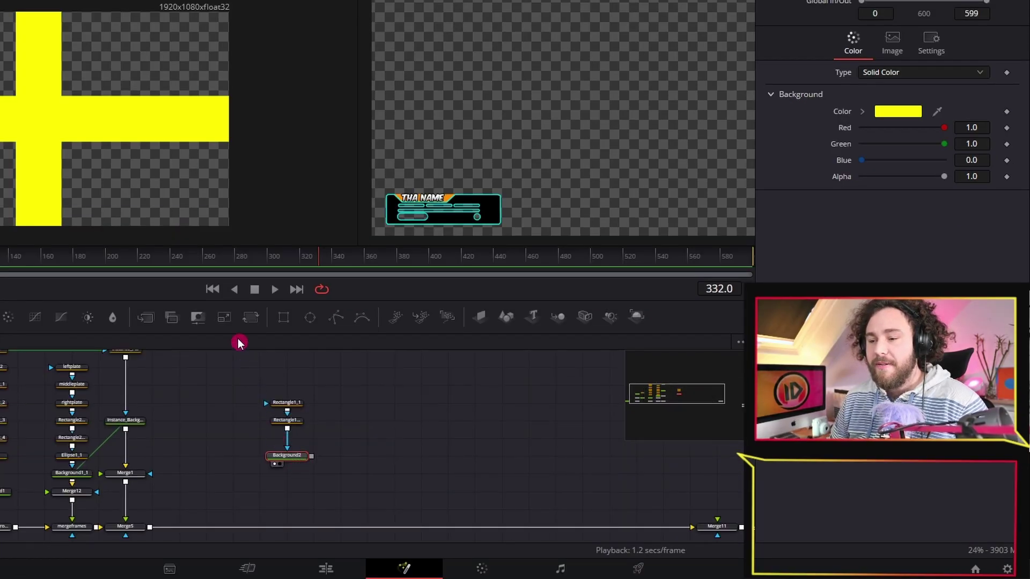
left_click(245, 319)
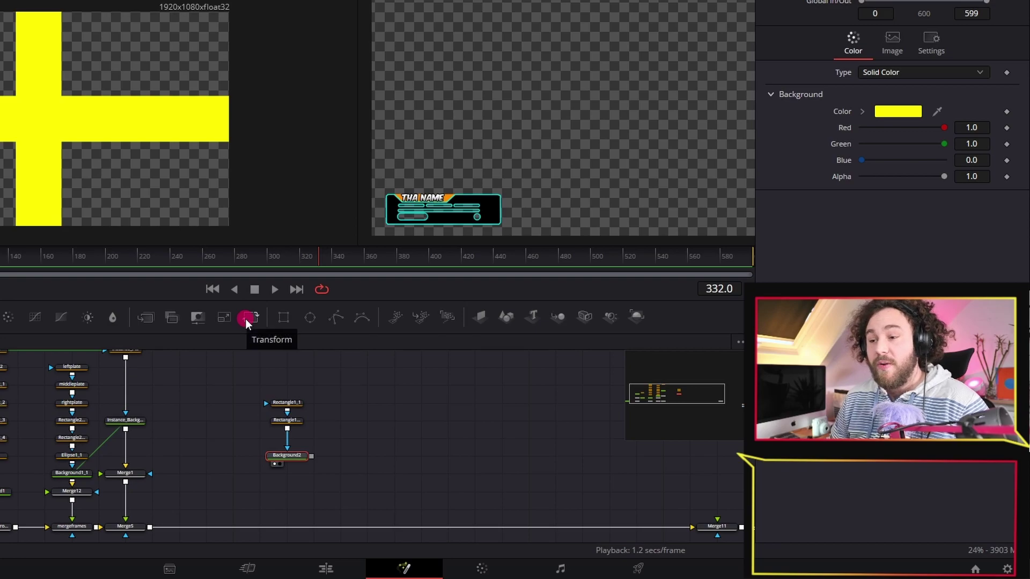
left_click_drag(245, 319, 293, 493)
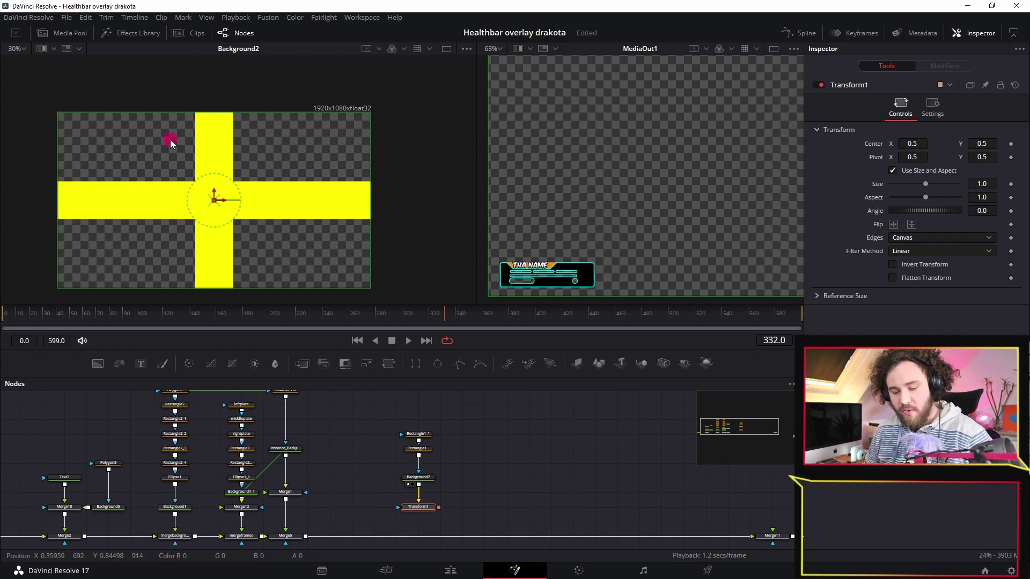
key("1")
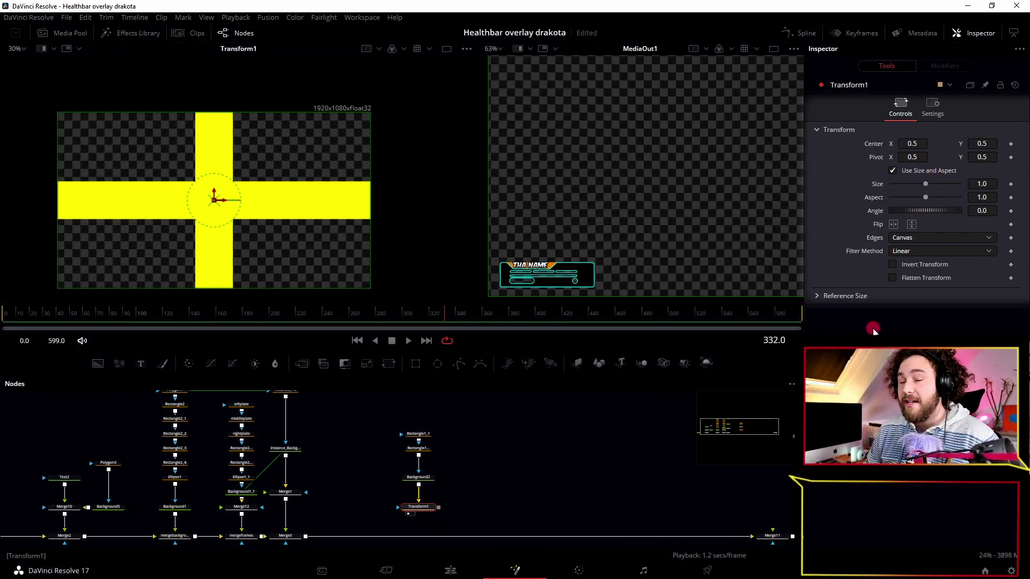
- Scale the cross down to size 0.52 in the Transform and set its Edges to Wrap
left_click_drag(923, 185, 915, 189)
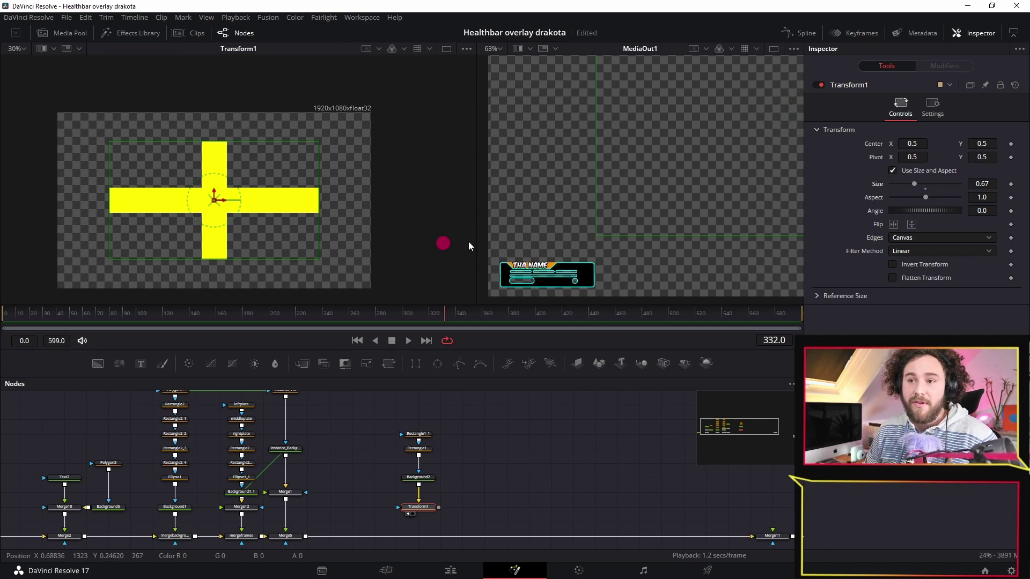
left_click_drag(915, 186, 908, 194)
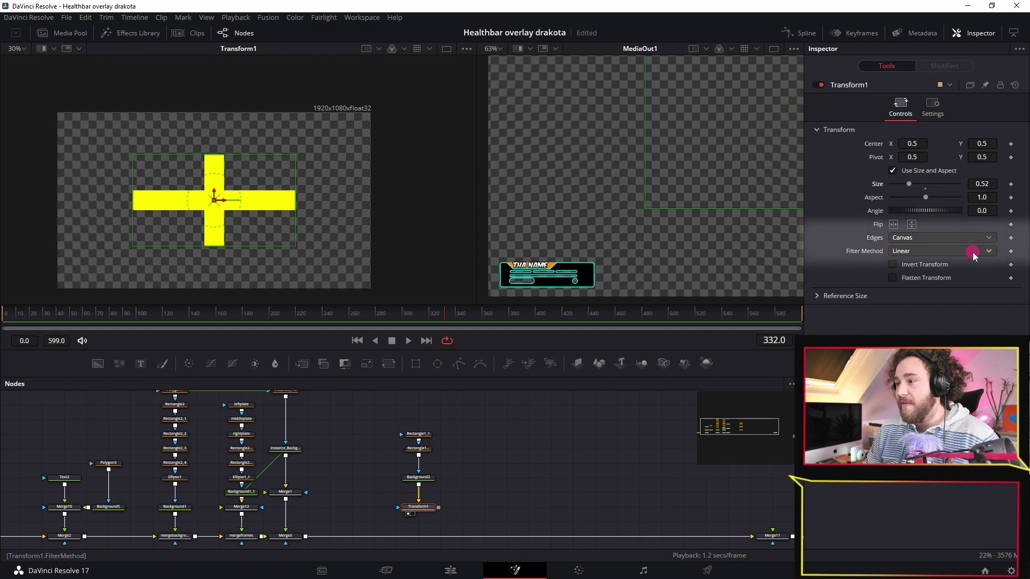
left_click(990, 239)
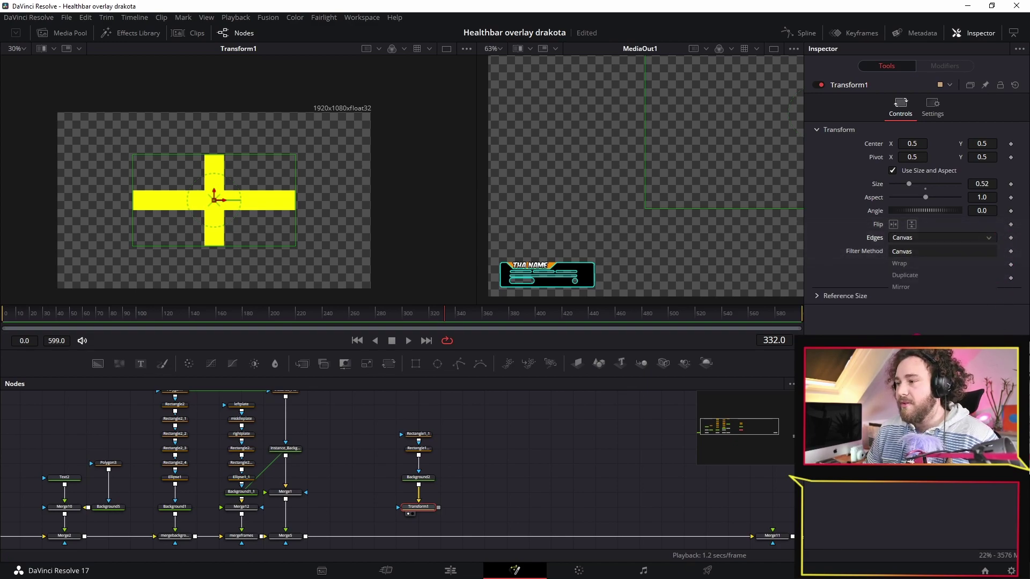
left_click(915, 264)
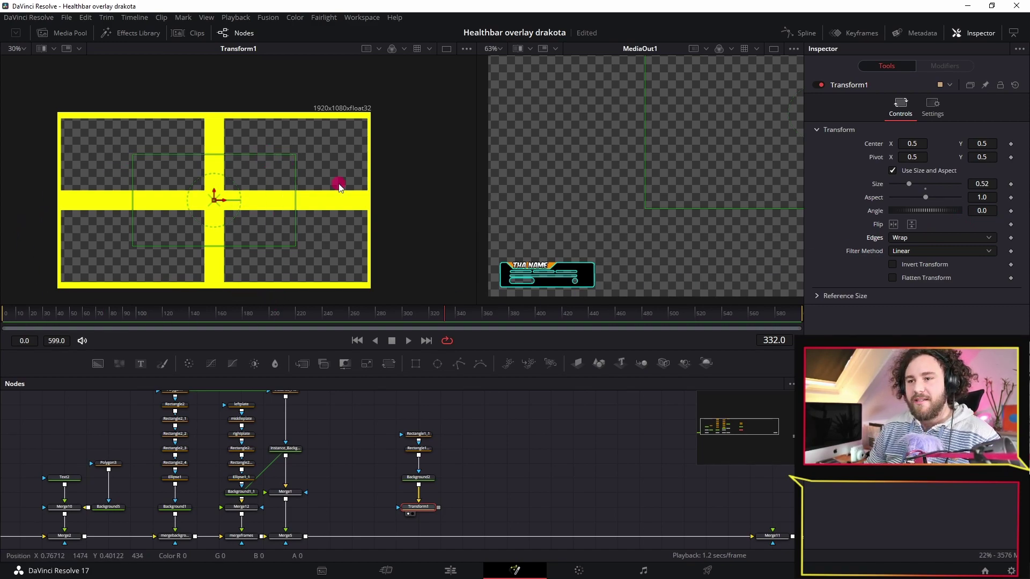
- Shrink the wrapped grid to size 0.09, trying a rotation and resetting the Transform's angle to 0
left_click_drag(898, 187, 894, 196)
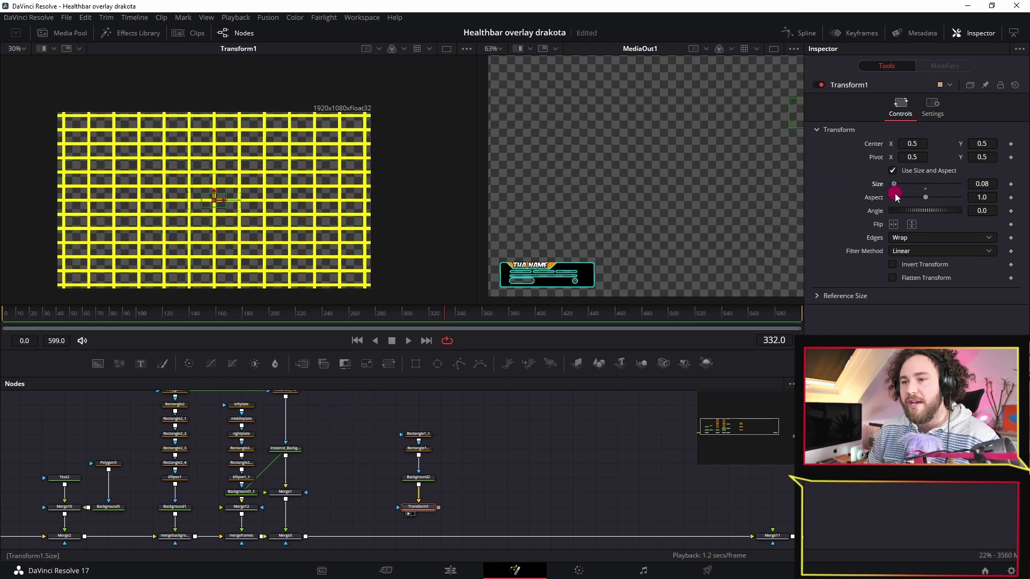
left_click_drag(917, 212, 925, 213)
left_click_drag(930, 214, 877, 215)
double_click(873, 210)
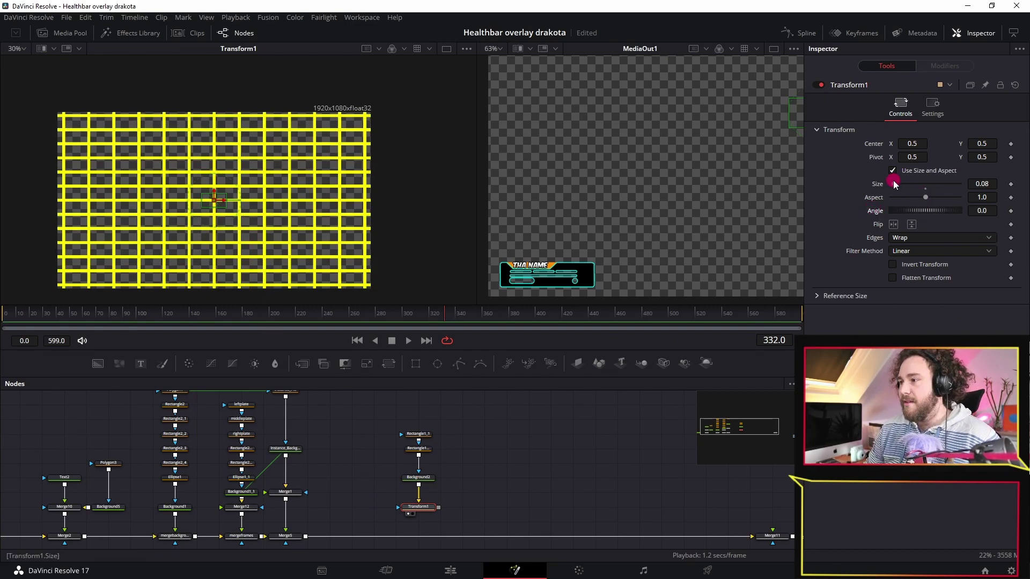
left_click_drag(896, 187, 898, 190)
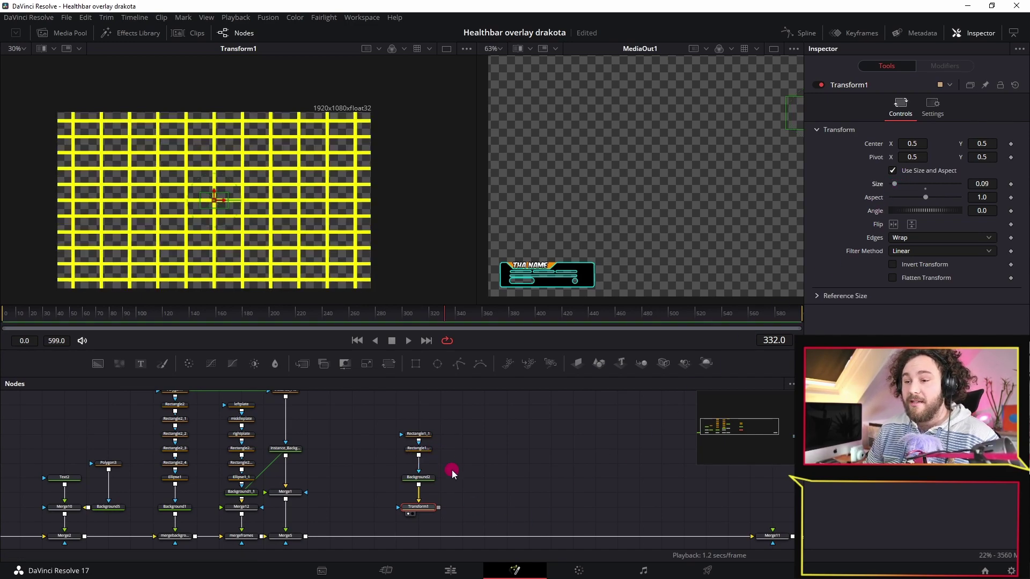
- Try rotating the vertical bar's mask and widening it to 0.197, resetting the angle and undoing the width change
left_click(427, 452)
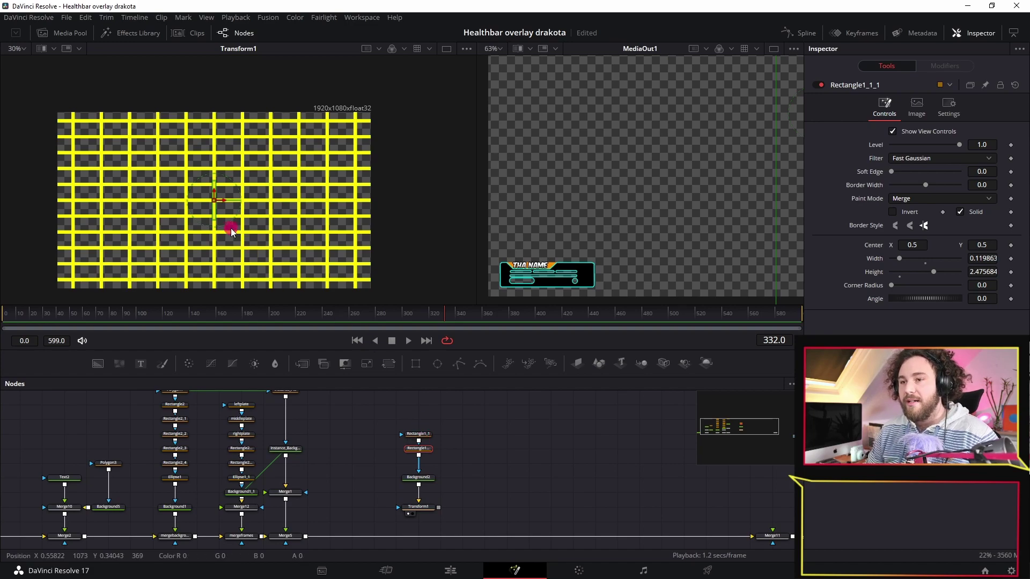
scroll(224, 222, "up", 4)
scroll(208, 203, "down", 5)
scroll(211, 209, "up", 1)
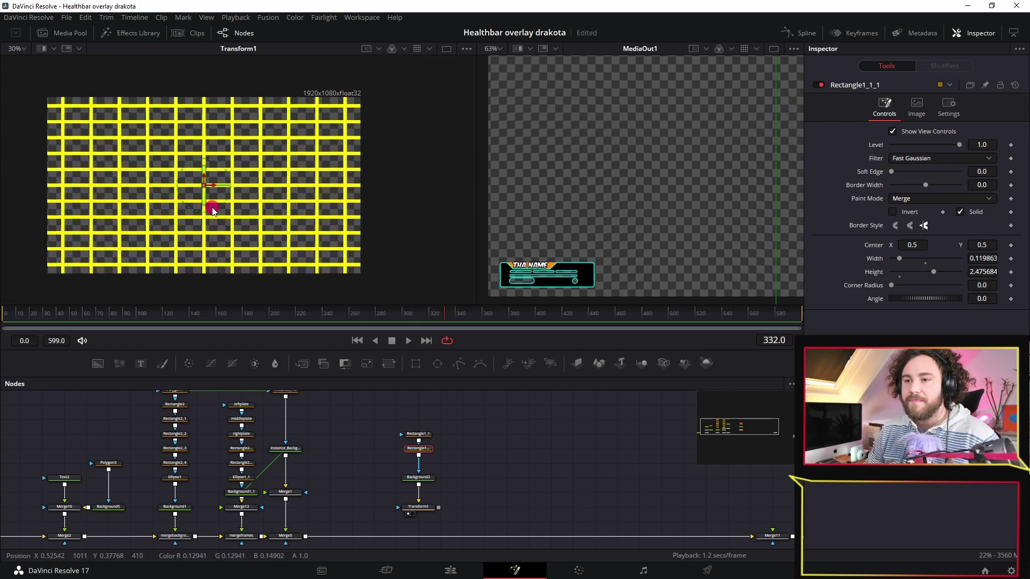
left_click_drag(936, 300, 899, 307)
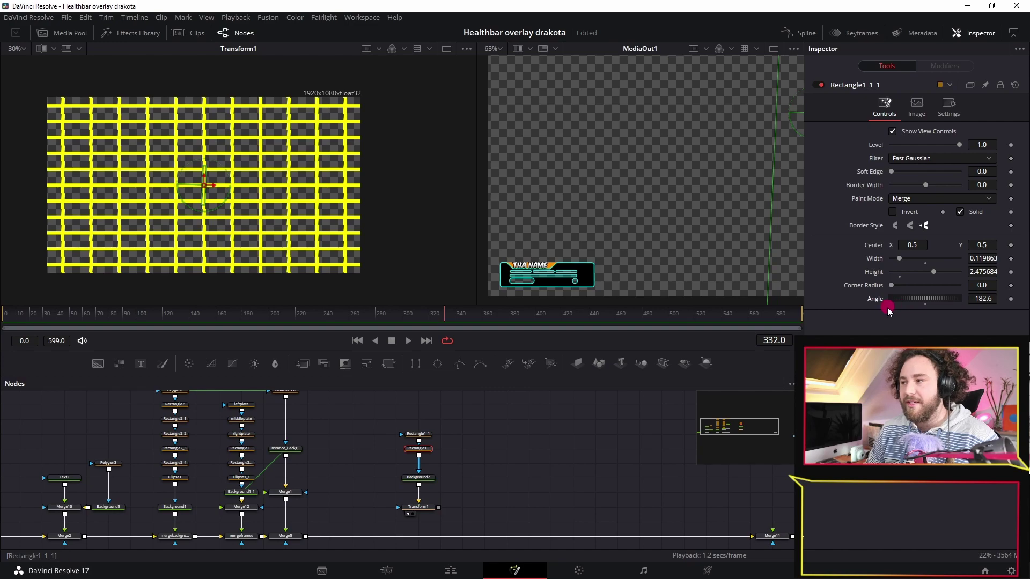
double_click(874, 298)
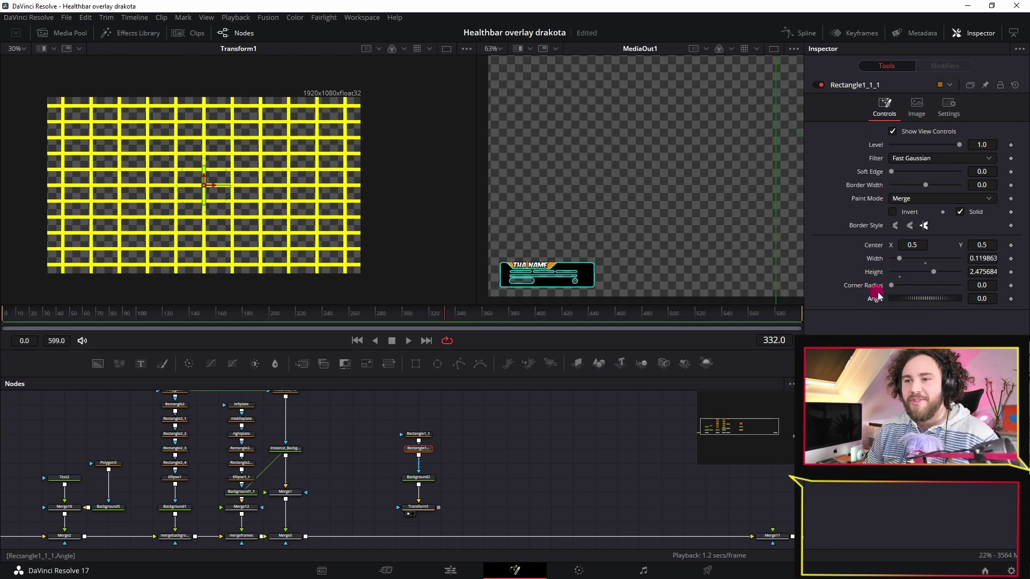
mouse_move(900, 261)
left_mouse_down()
mouse_move(960, 261)
mouse_move(903, 263)
left_mouse_up()
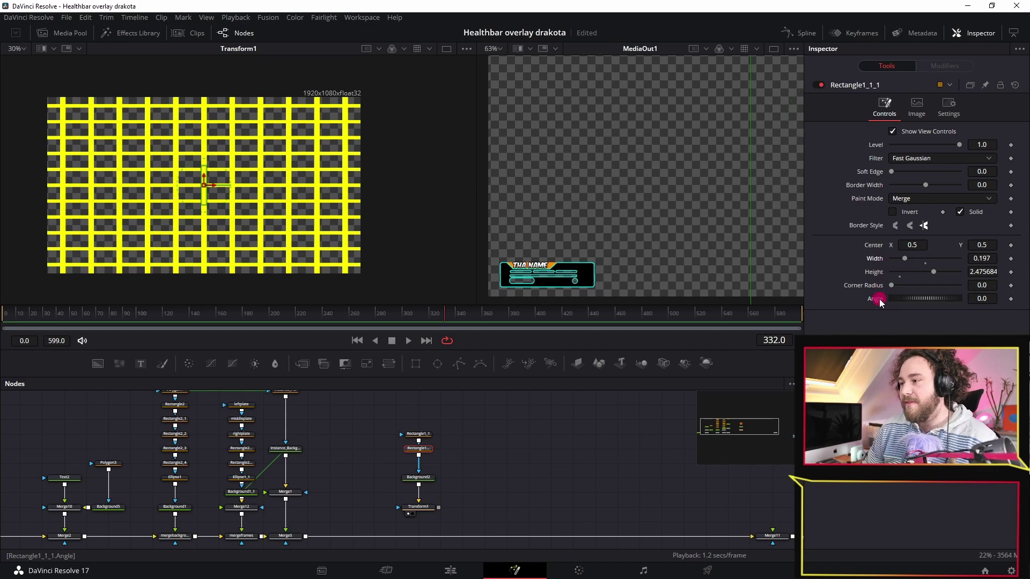
key("ctrl+z")
- Move the Transform node away from directly under the yellow Background and set its Edges to Duplicate
left_click_drag(417, 506, 372, 507)
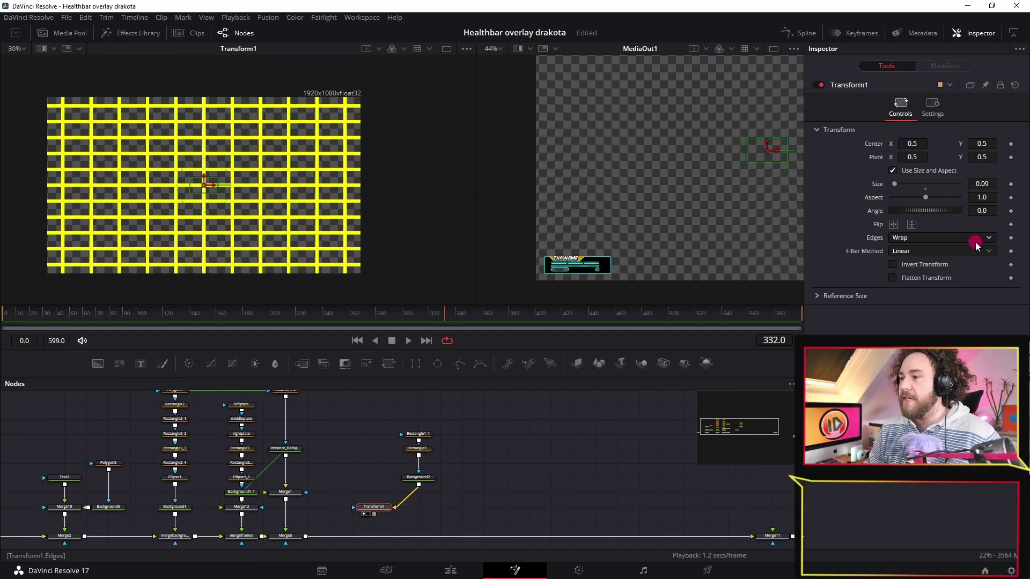
left_click(956, 238)
left_click(922, 274)
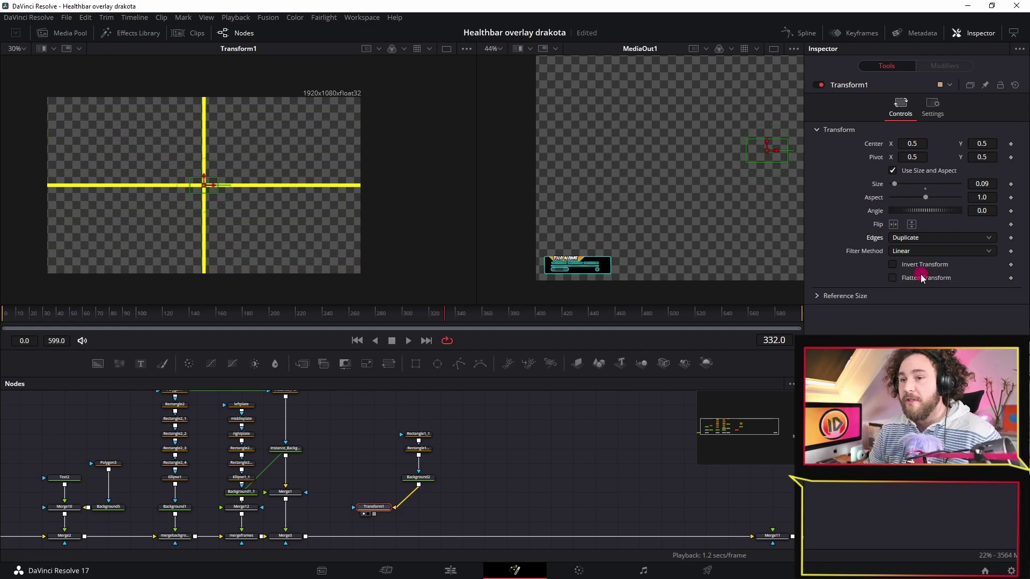
left_click(895, 238)
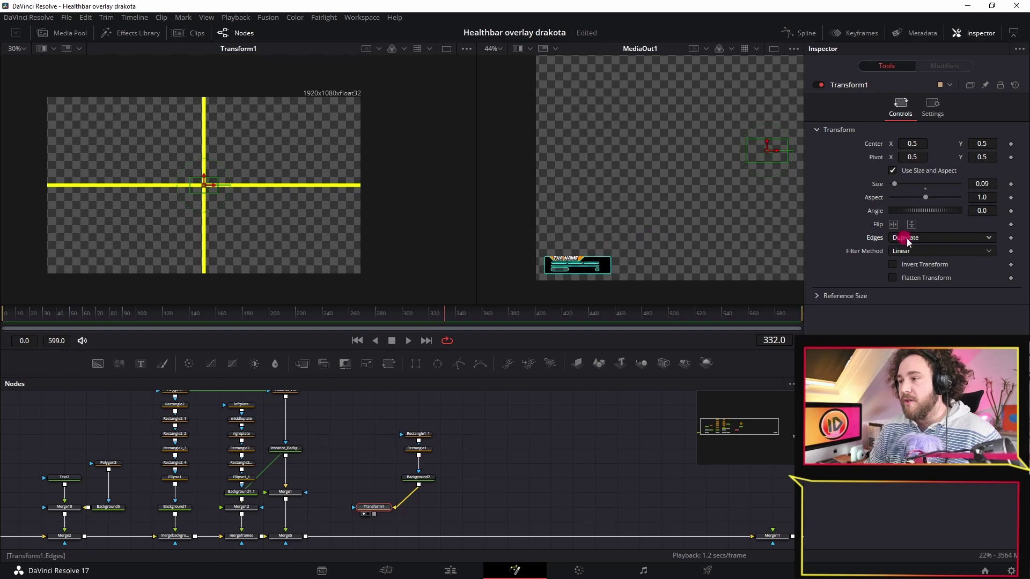
scroll(201, 190, "up", 7)
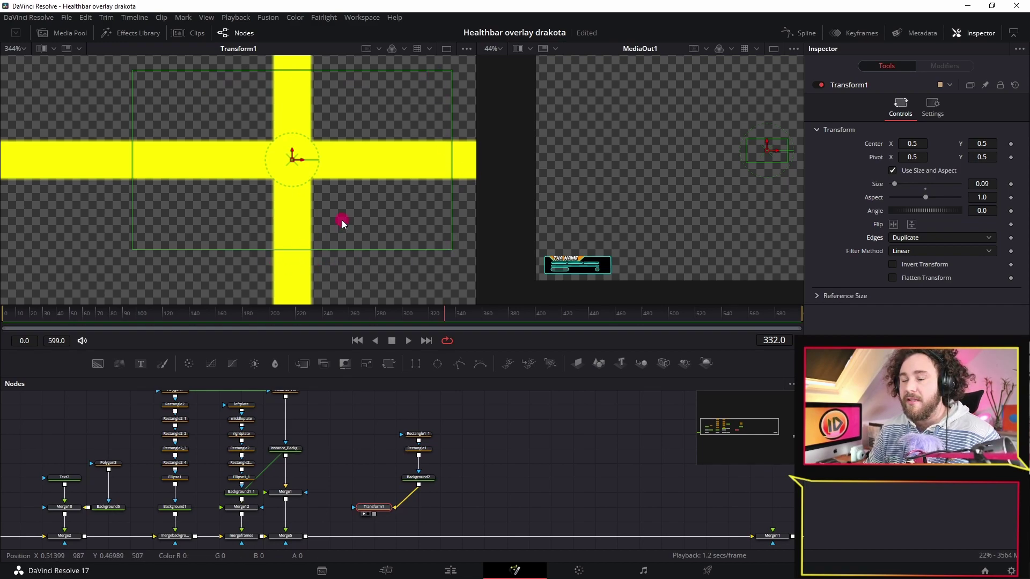
scroll(344, 223, "down", 6)
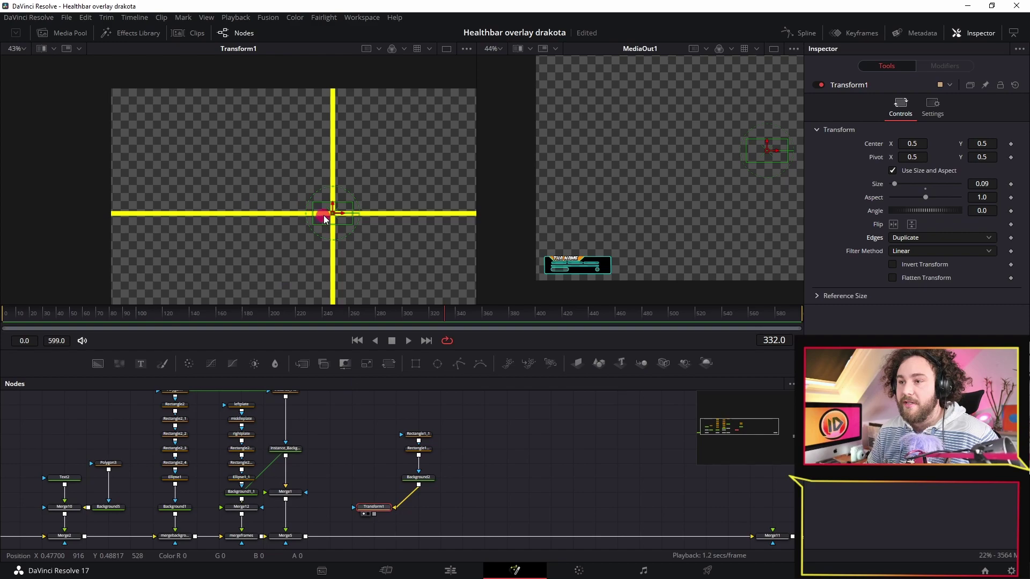
- Shift the Transform's centre to about X 0.31, Y 0.55 with the Duplicate edges active
left_click_drag(335, 219, 249, 201)
scroll(256, 220, "down", 2)
scroll(255, 220, "down", 1)
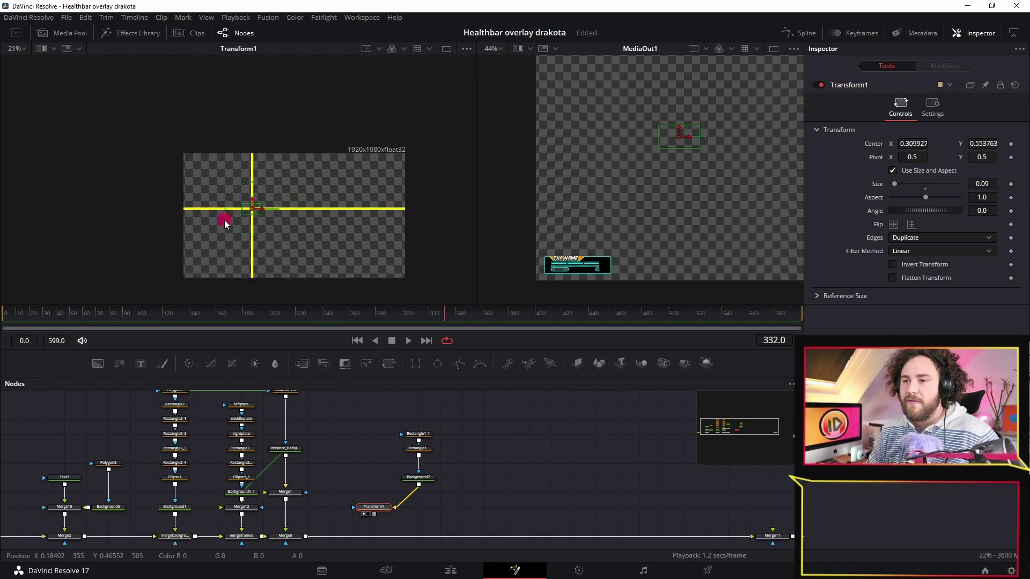
scroll(225, 220, "up", 2)
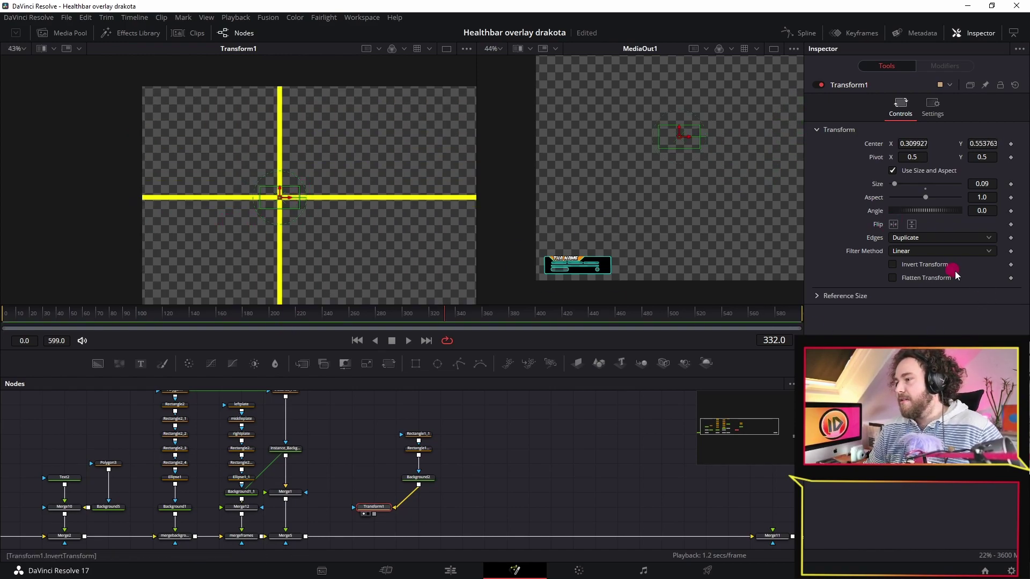
- Set the Transform's Edges to Mirror and shift its centre to about X 0.35, Y 0.47
left_click(953, 238)
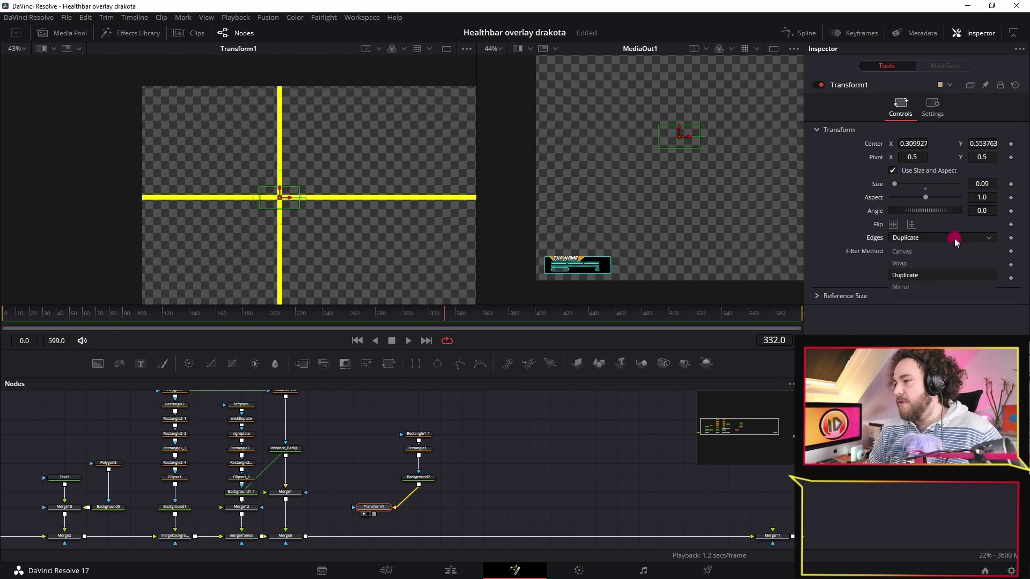
left_click(930, 292)
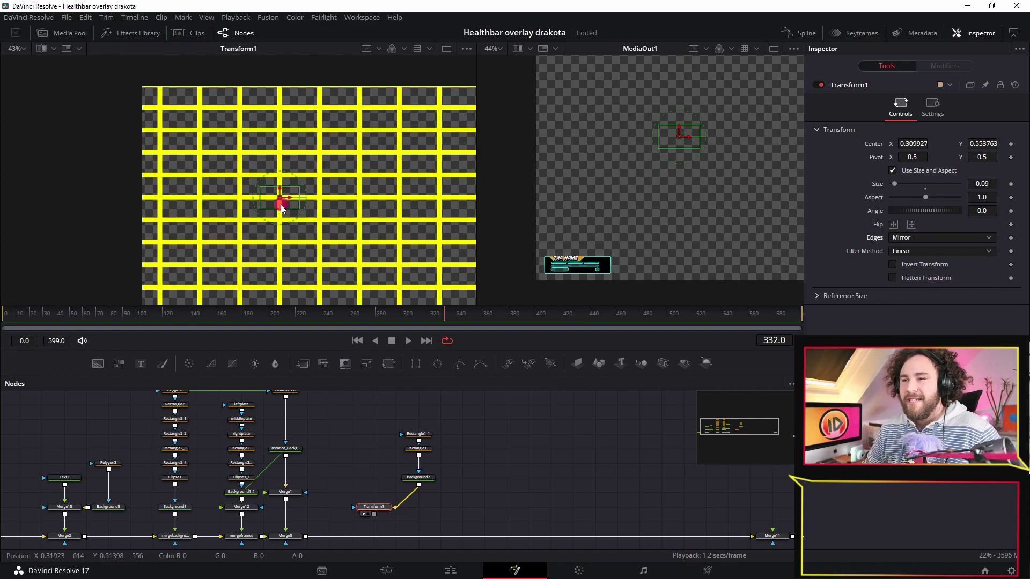
left_click_drag(278, 198, 297, 217)
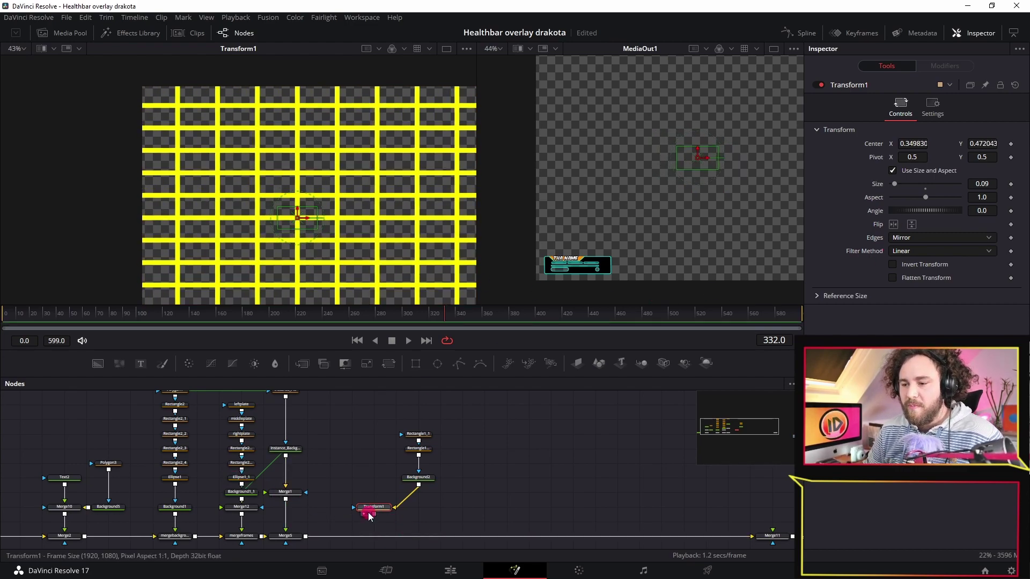
- Rotate the vertical bar's mask to an angle of 120
left_click(418, 448)
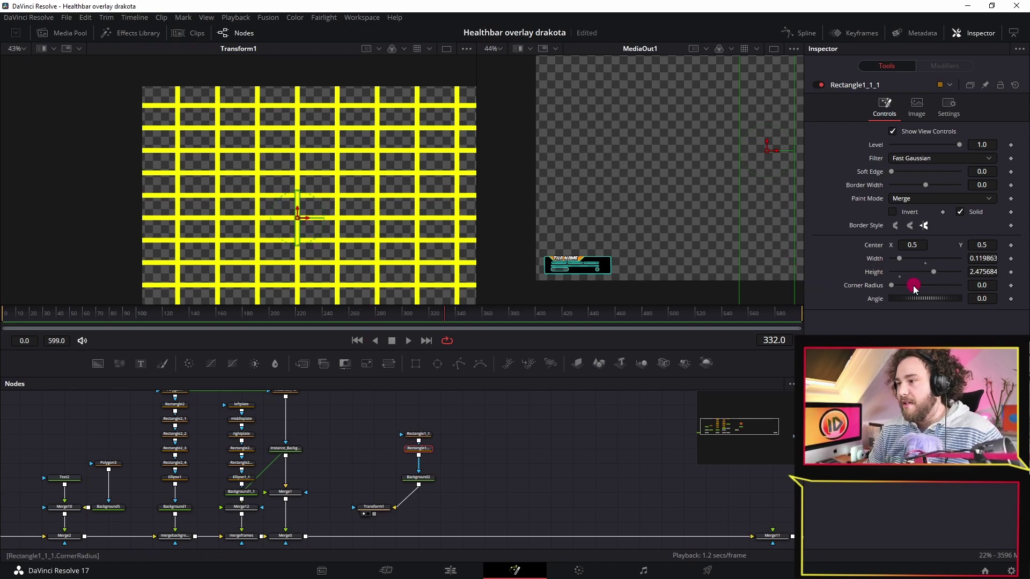
mouse_move(903, 298)
left_mouse_down()
mouse_move(918, 297)
mouse_move(890, 307)
mouse_move(932, 312)
left_mouse_up()
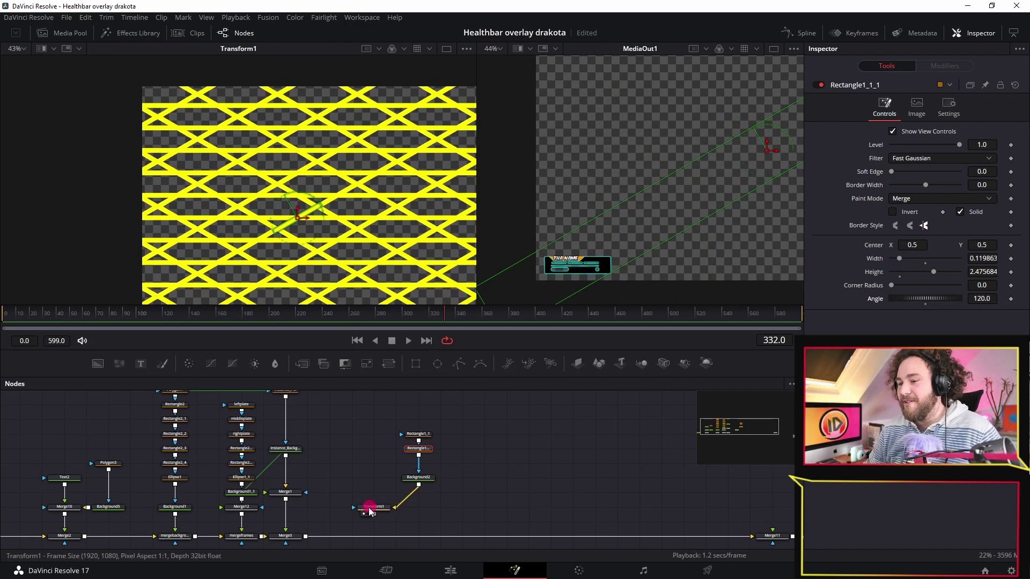
- Compare the Transform's Wrap edges with Mirror on the angled pattern, keep Mirror, and save the project
left_click(374, 508)
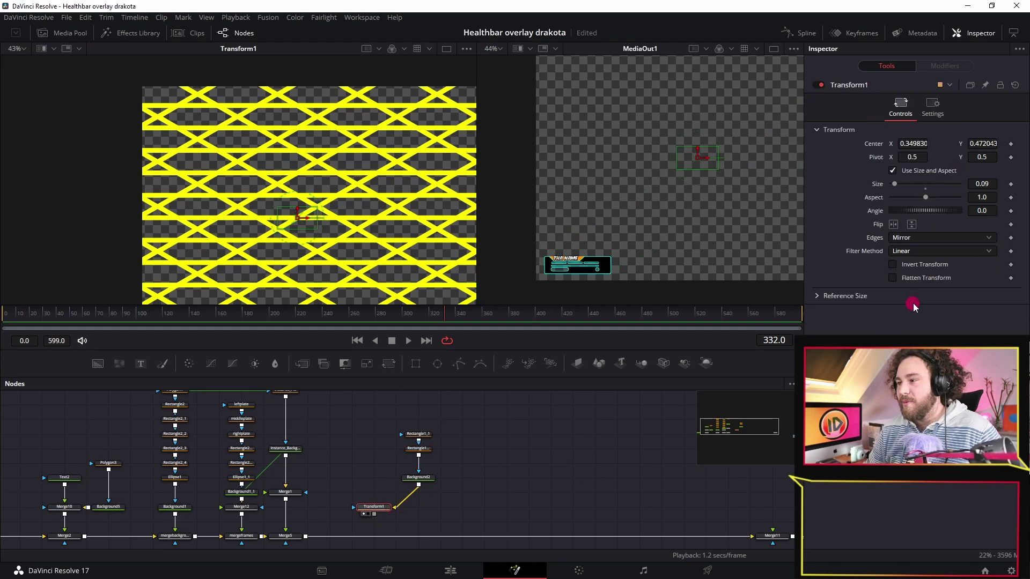
left_click(932, 236)
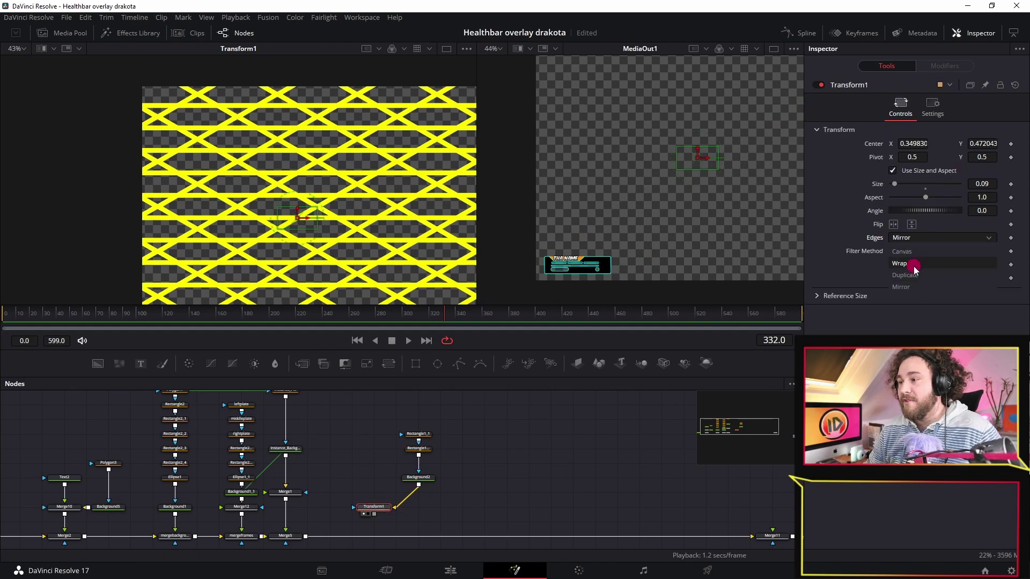
left_click(913, 266)
left_click(935, 237)
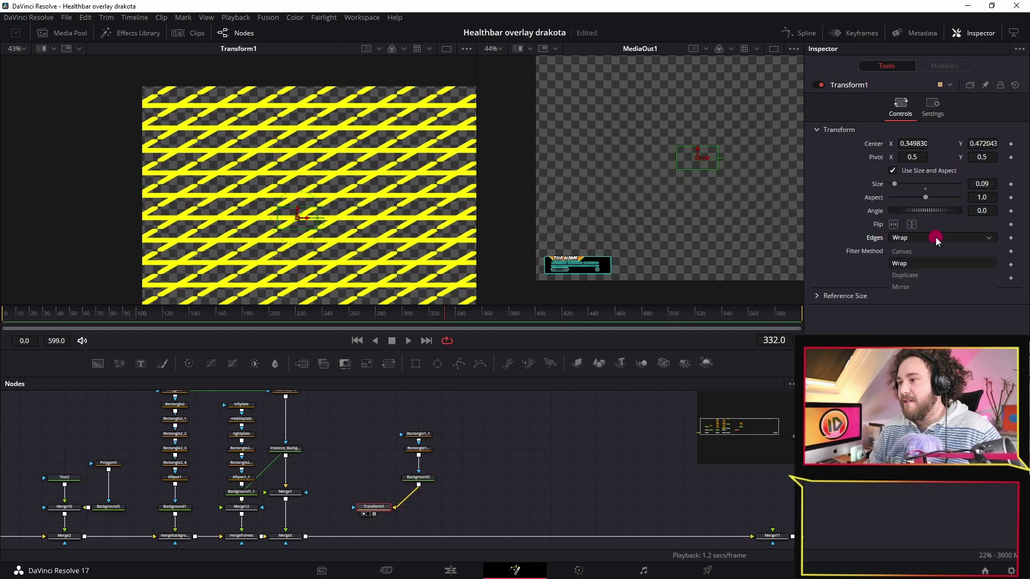
left_click(915, 288)
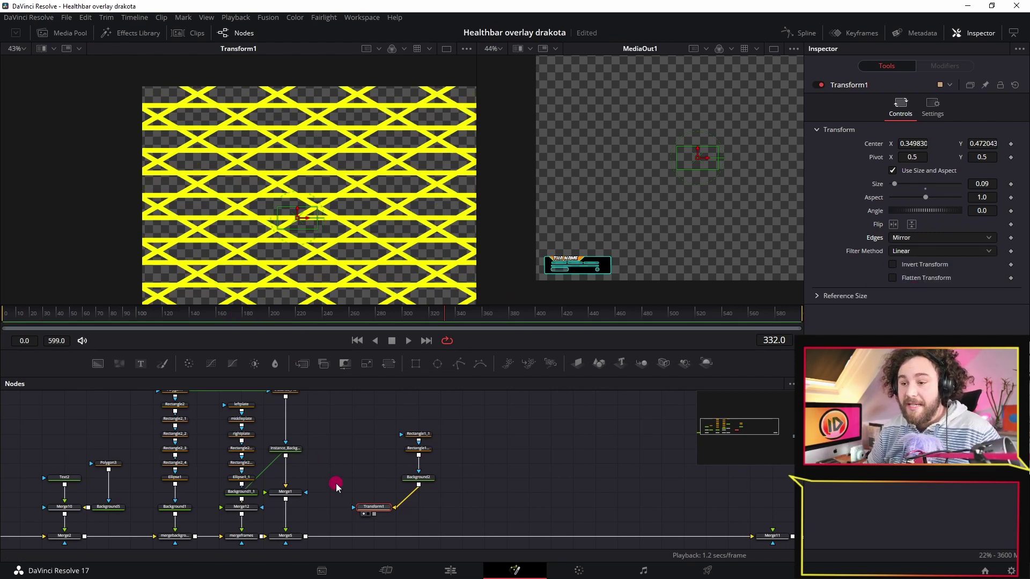
key("ctrl+s")
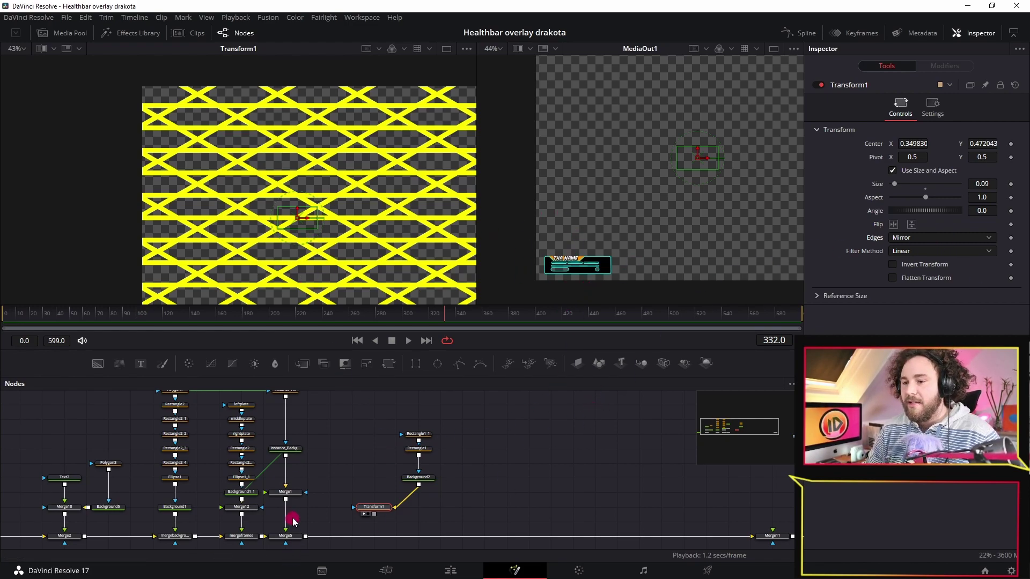
- Try resetting the vertical bar mask's height to 0.5, undo that, and reset the mask's angle to 0
left_click(416, 450)
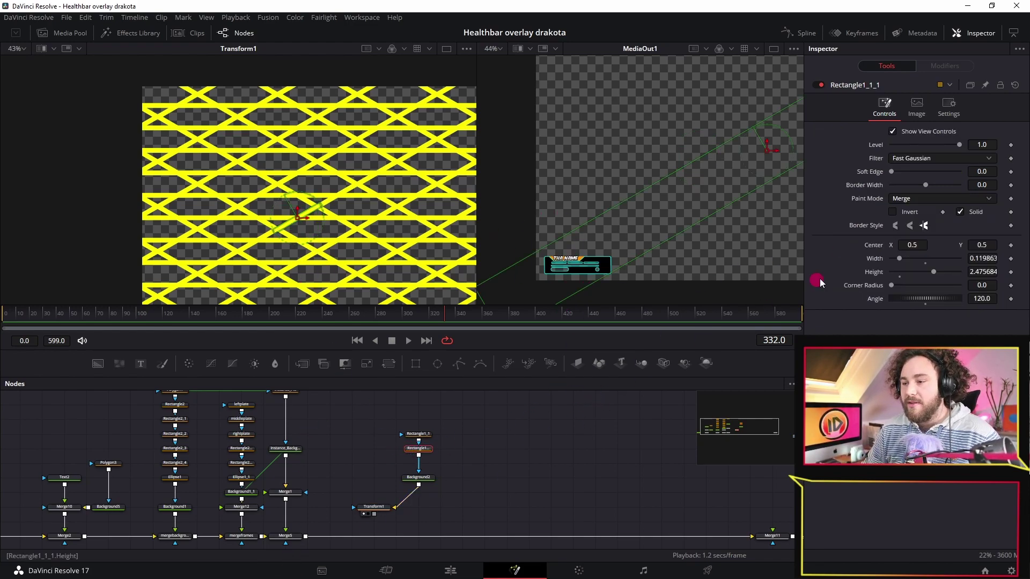
double_click(880, 273)
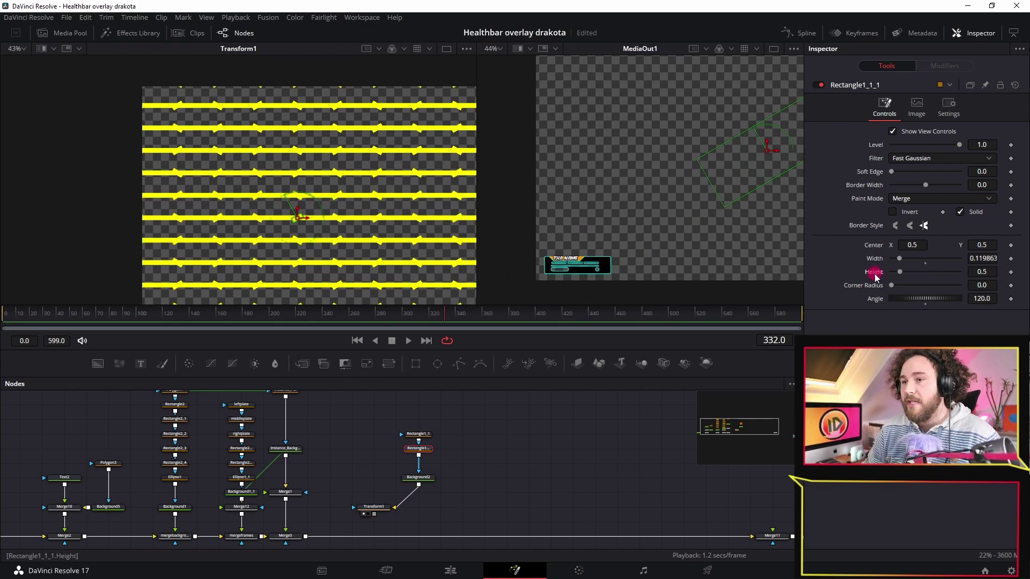
key("ctrl+z")
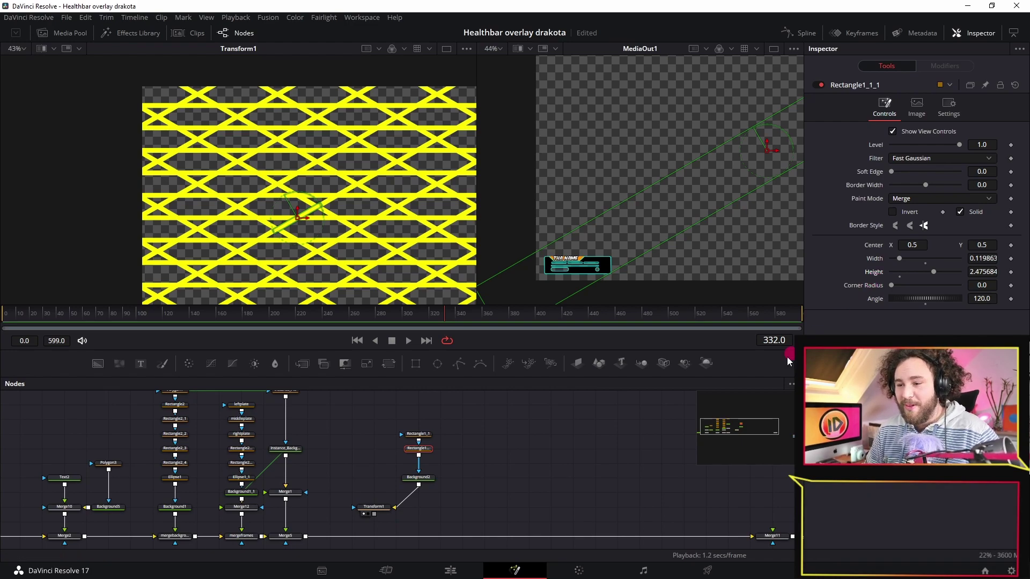
double_click(875, 298)
left_click(153, 146)
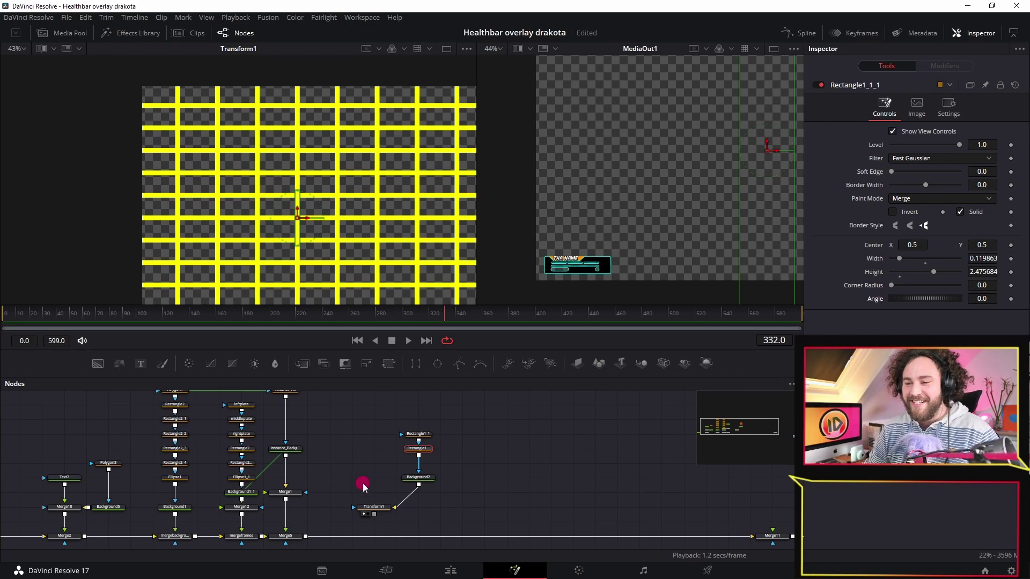
- Show the black health bar Background in the first viewer and examine its cut-out shape alongside the final composite
scroll(340, 460, "down", 3)
scroll(346, 462, "up", 3)
left_click_drag(173, 445, 279, 427)
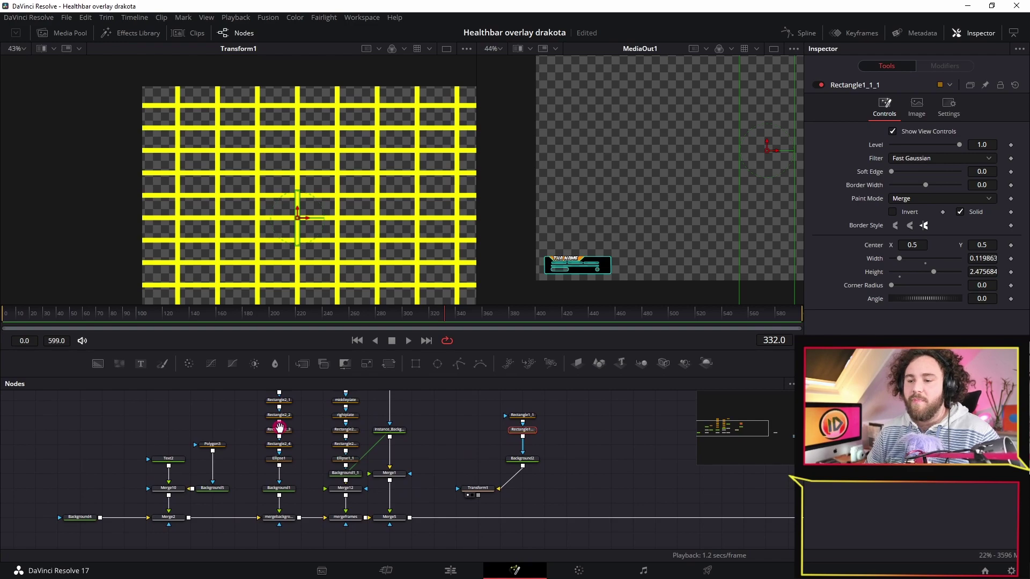
left_click(280, 489)
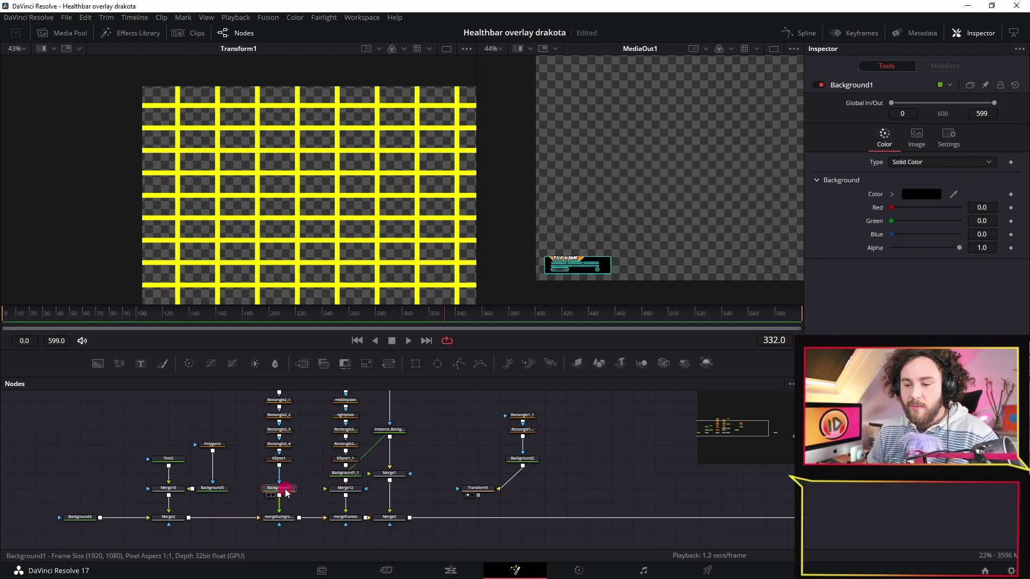
key("1")
scroll(317, 181, "up", 5)
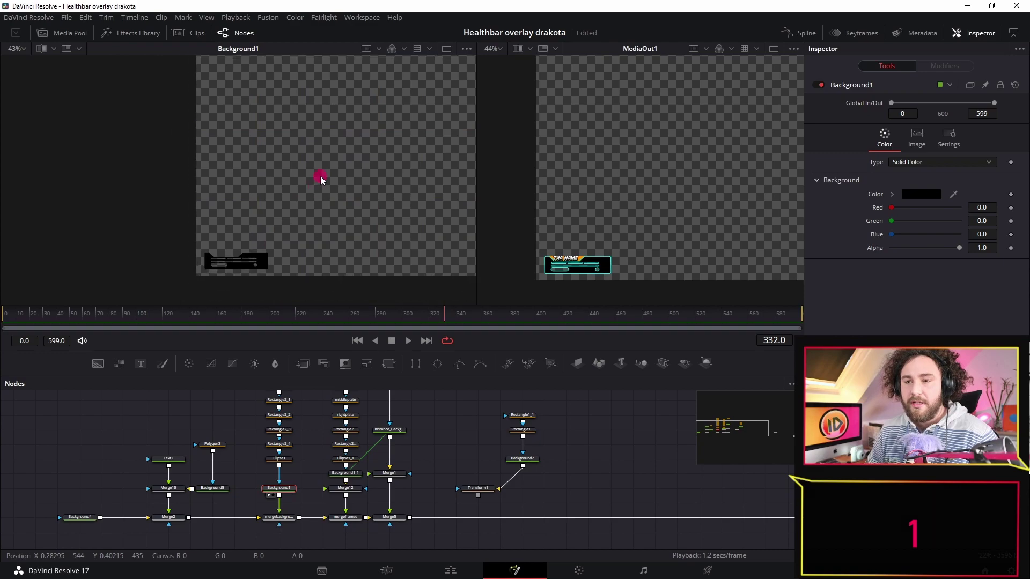
left_click_drag(343, 238, 232, 201)
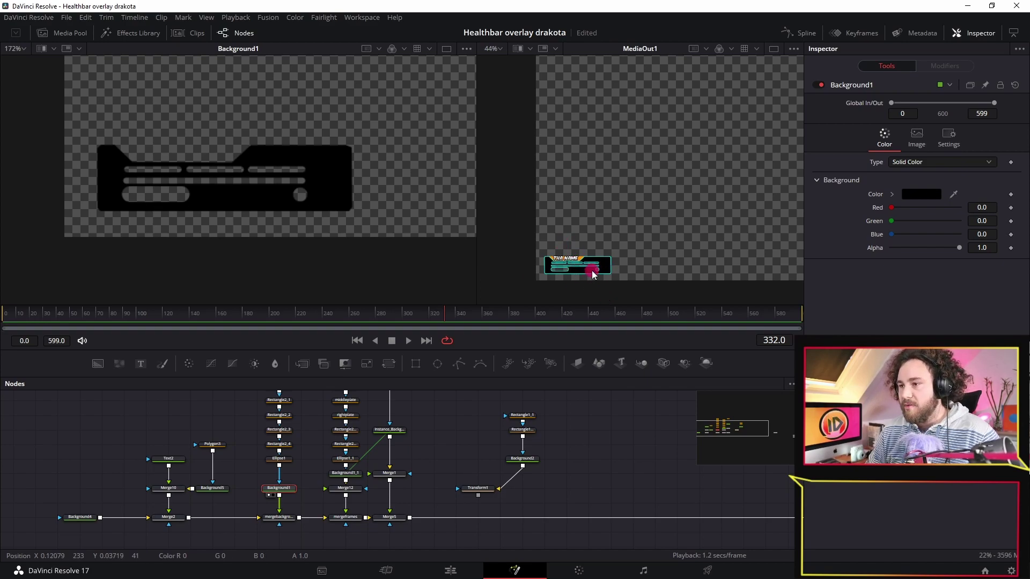
scroll(592, 274, "up", 2)
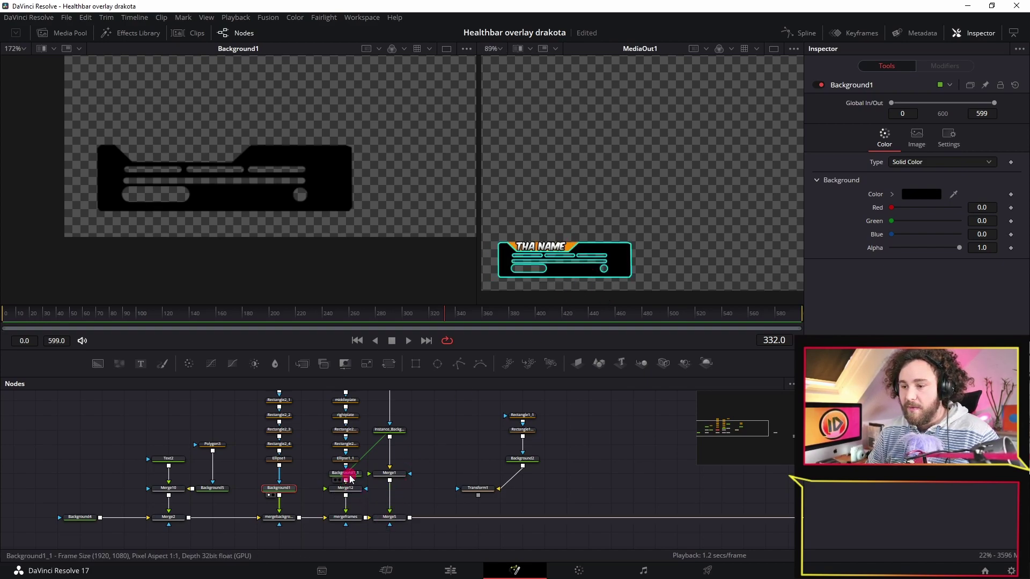
- Examine the cyan bar outlines from Background1_1 and the outer frame from Merge1 in the first viewer, fitting the whole node tree
key("1")
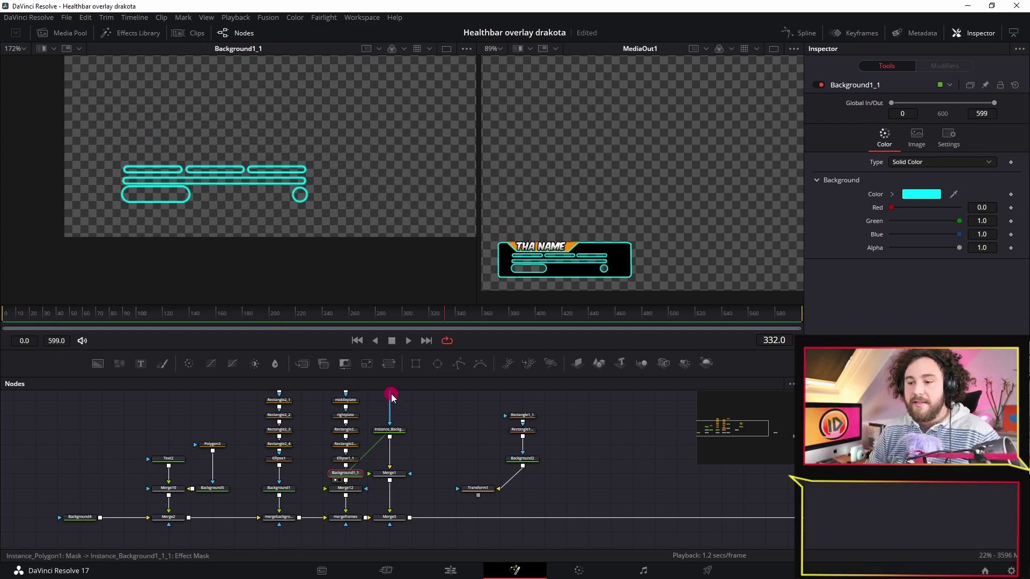
scroll(402, 489, "up", 2)
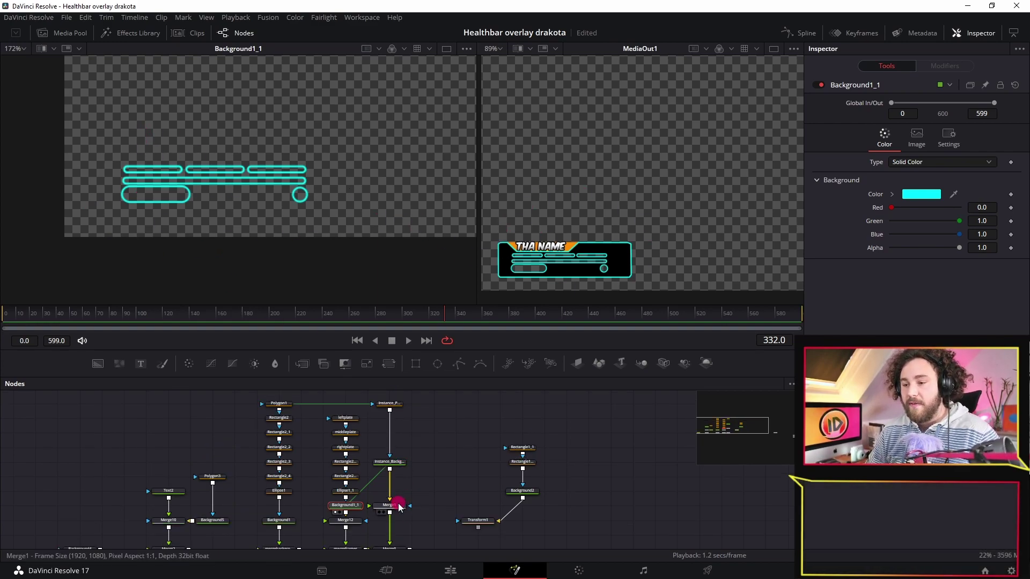
left_click(402, 507)
key("1")
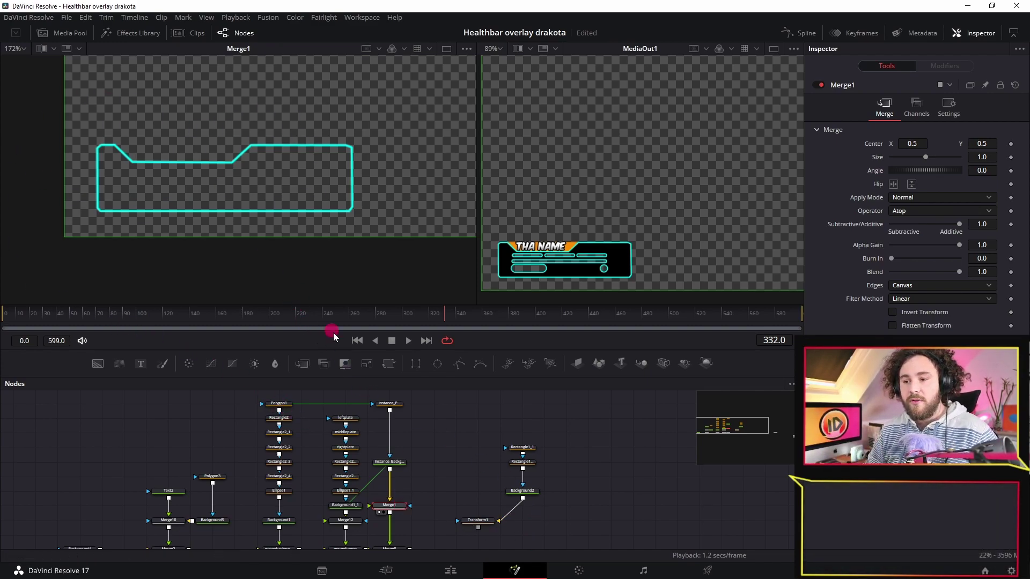
key("ctrl+f")
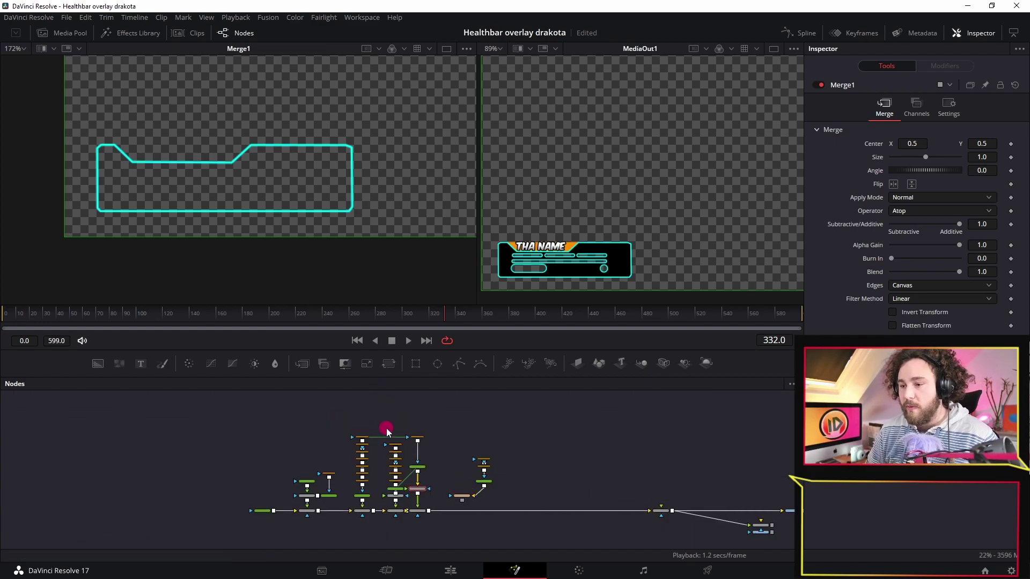
- Move the cyan outline node branches farther along the main chain and place the yellow grid pattern nodes closer to the black background branch
left_click_drag(389, 419, 582, 517)
left_click(453, 460)
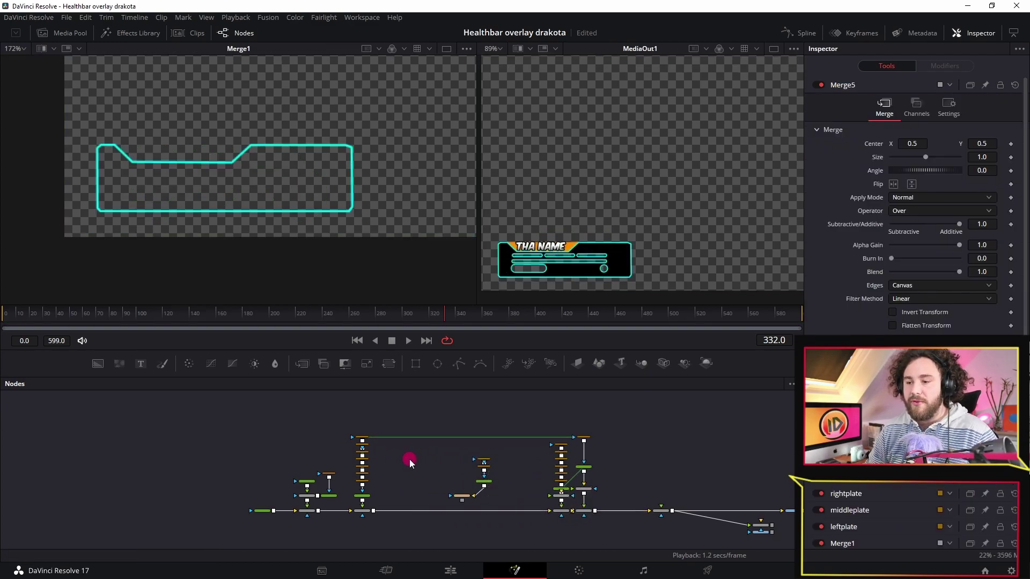
left_click_drag(490, 507, 421, 443)
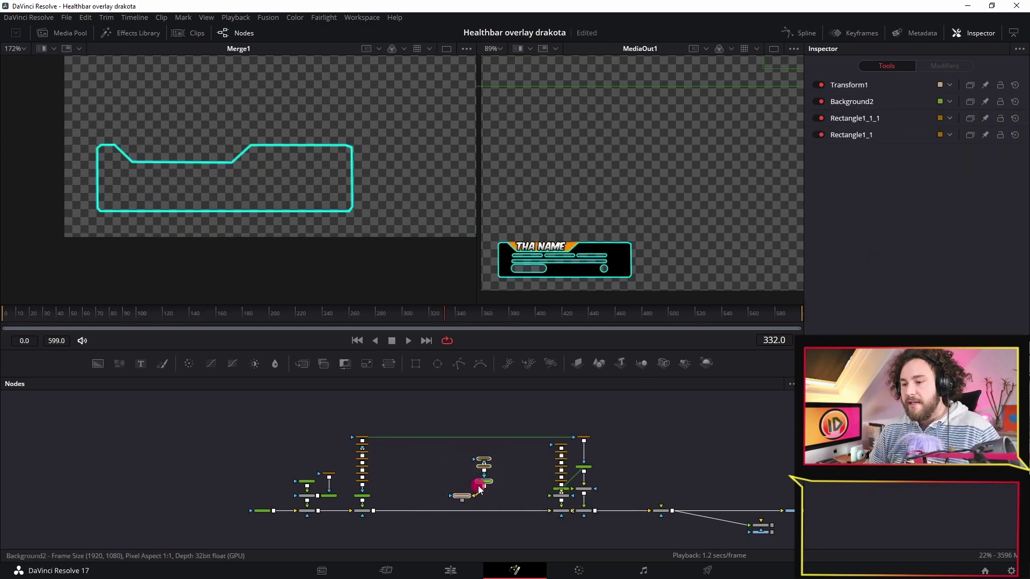
left_click_drag(484, 486, 431, 486)
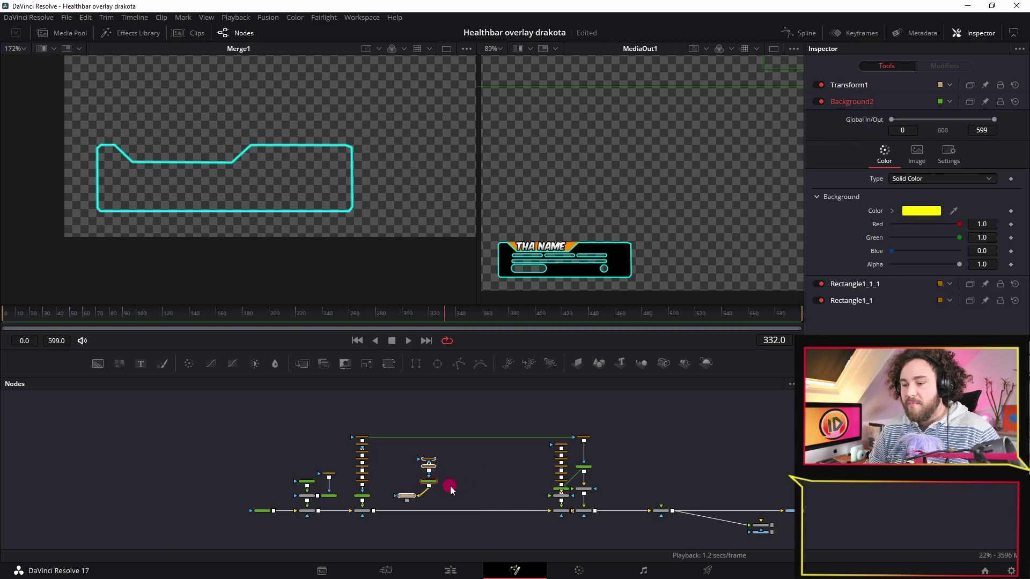
- Show the black Background1 in the first viewer and examine the cut-out health bar shape
scroll(359, 501, "up", 2)
scroll(359, 501, "up", 2)
left_click(385, 498)
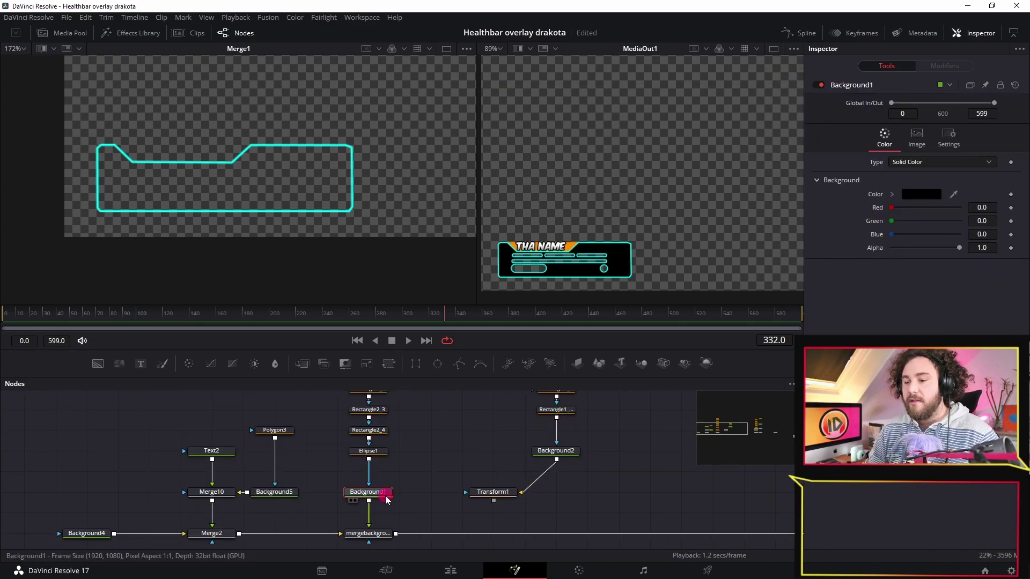
key("1")
middle_click(201, 221)
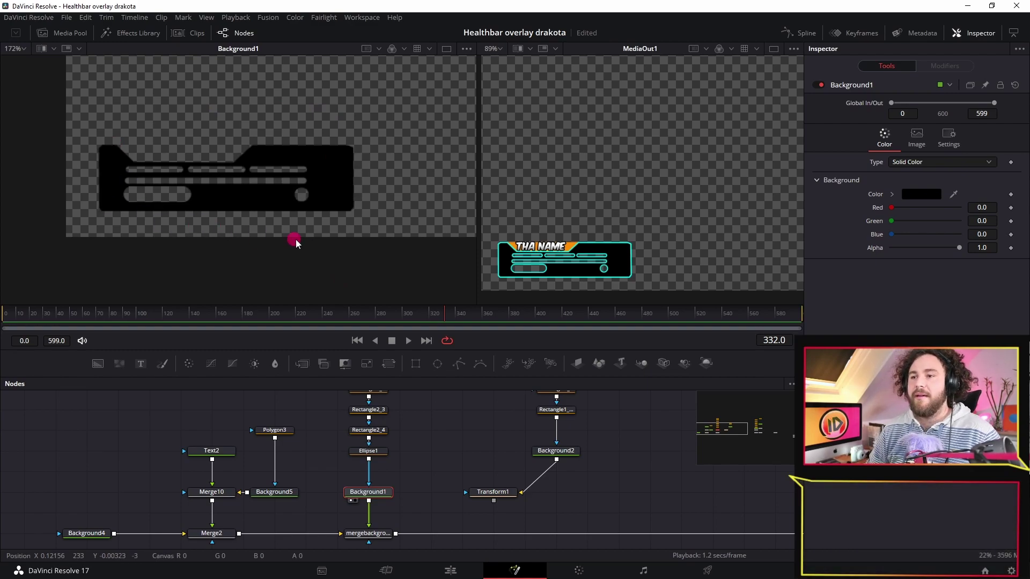
- Show Transform1 in the first viewer, move the grid's center to about X 0.081, Y 0.067, and set its size to 0.03
left_click(490, 492)
key("1")
scroll(355, 179, "down", 6)
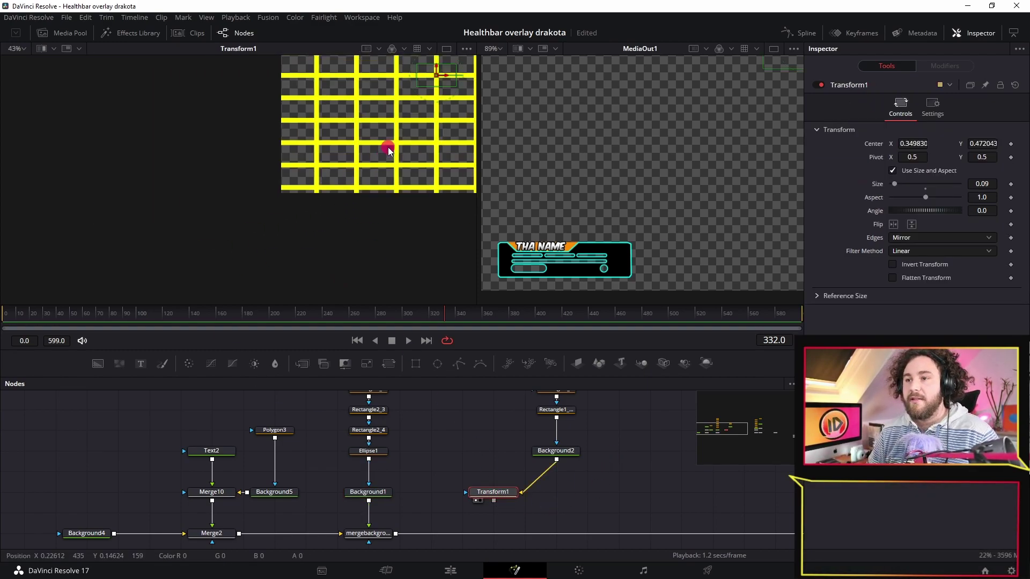
scroll(367, 188, "down", 2)
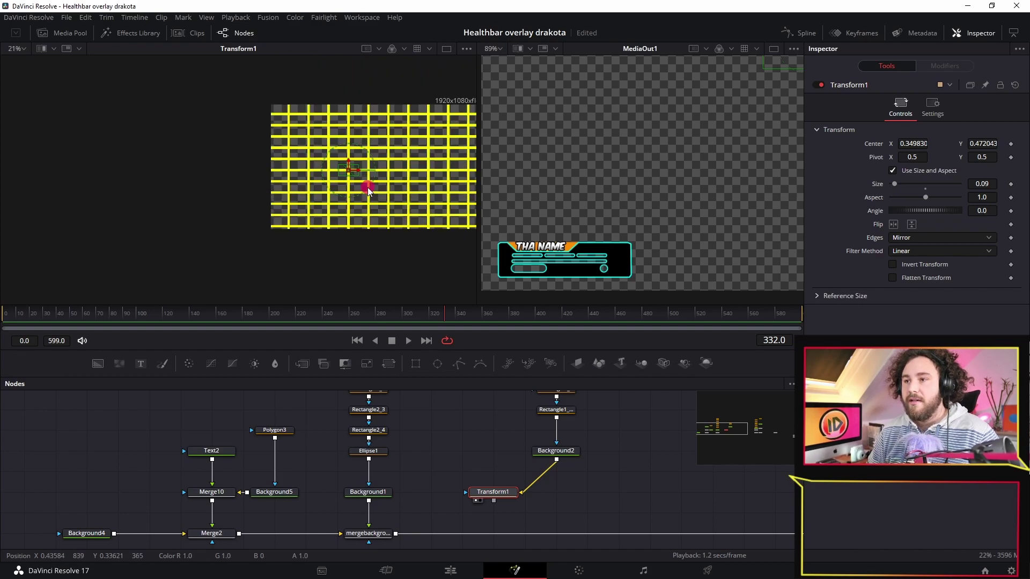
left_click_drag(348, 171, 287, 221)
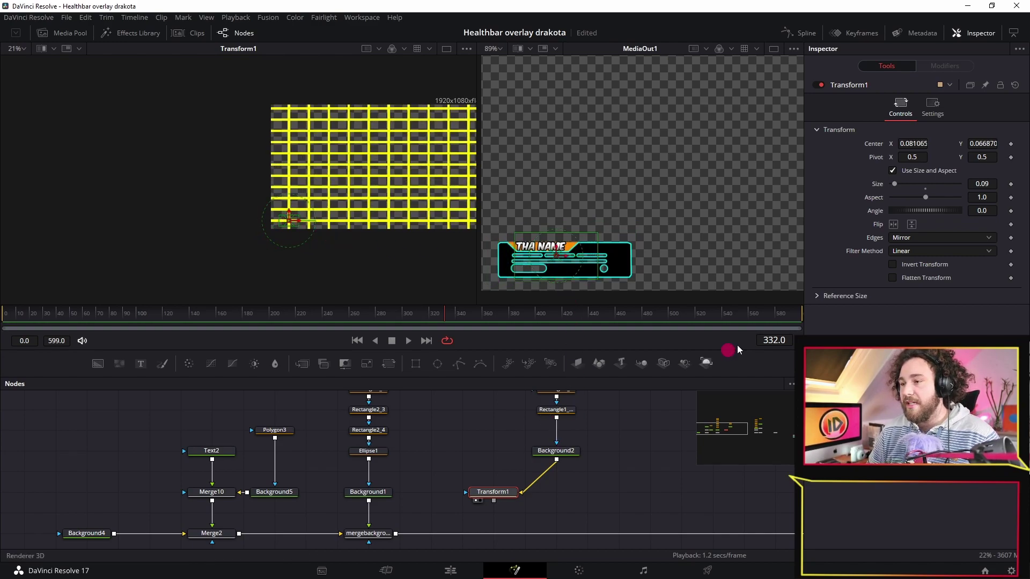
left_click_drag(993, 183, 960, 192)
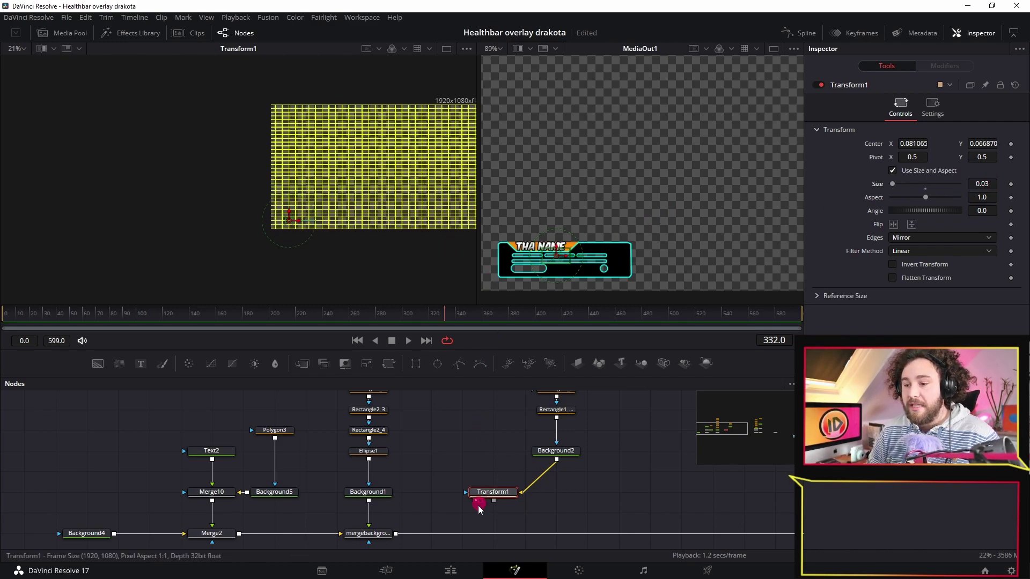
- Insert a Merge after Background1, show it in the first viewer, and connect Transform1's grid as its foreground
left_click(382, 497)
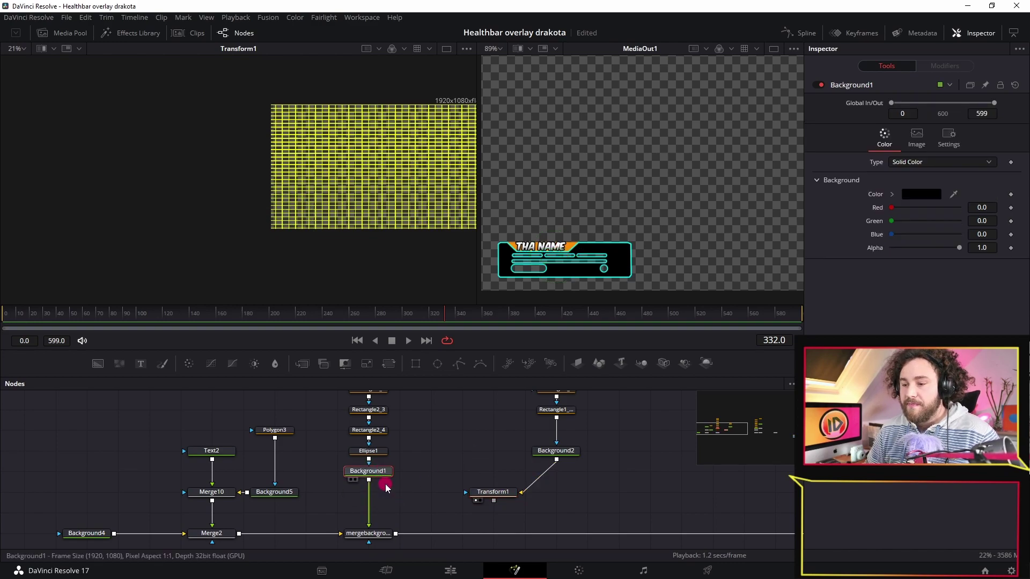
left_click(303, 365)
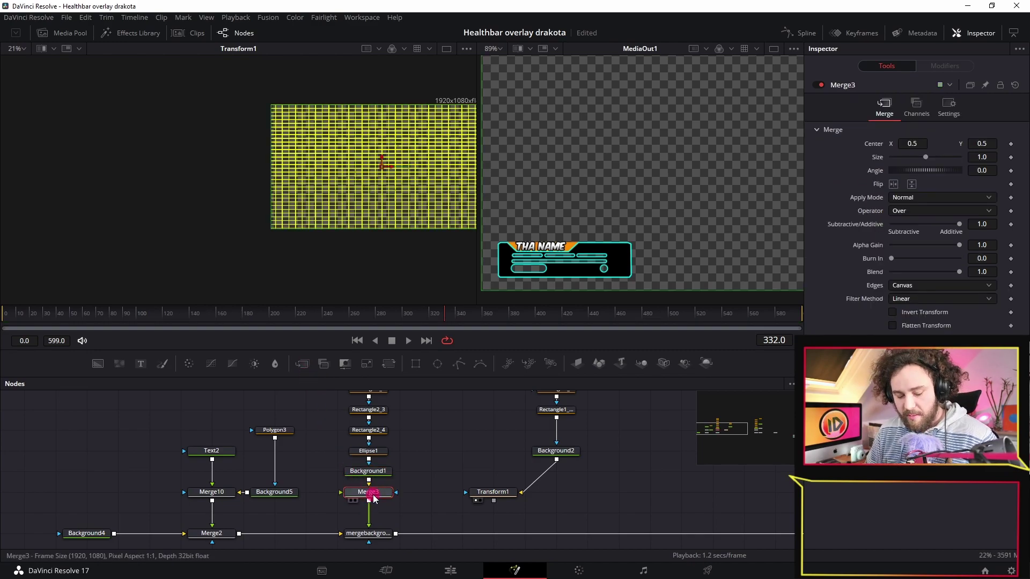
key("1")
scroll(298, 230, "up", 2)
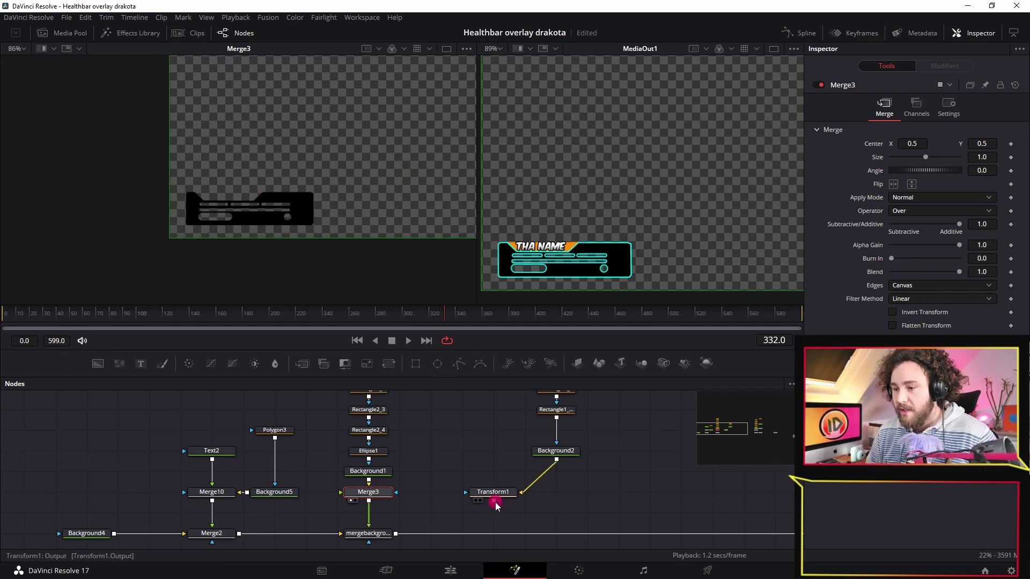
left_click_drag(493, 508, 340, 495)
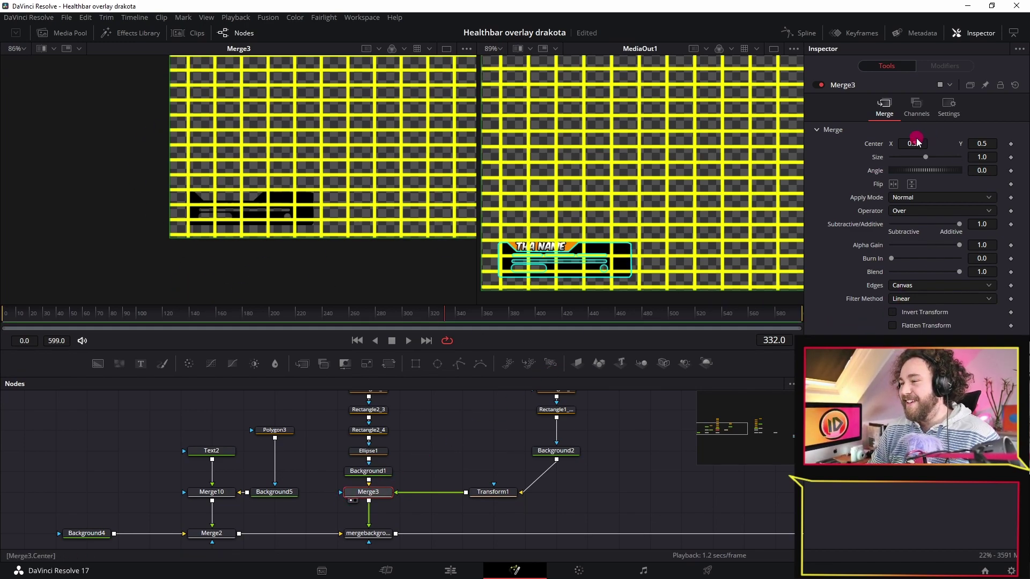
- Set Merge3's operator to In and move the node down closer to the main chain
left_click(928, 215)
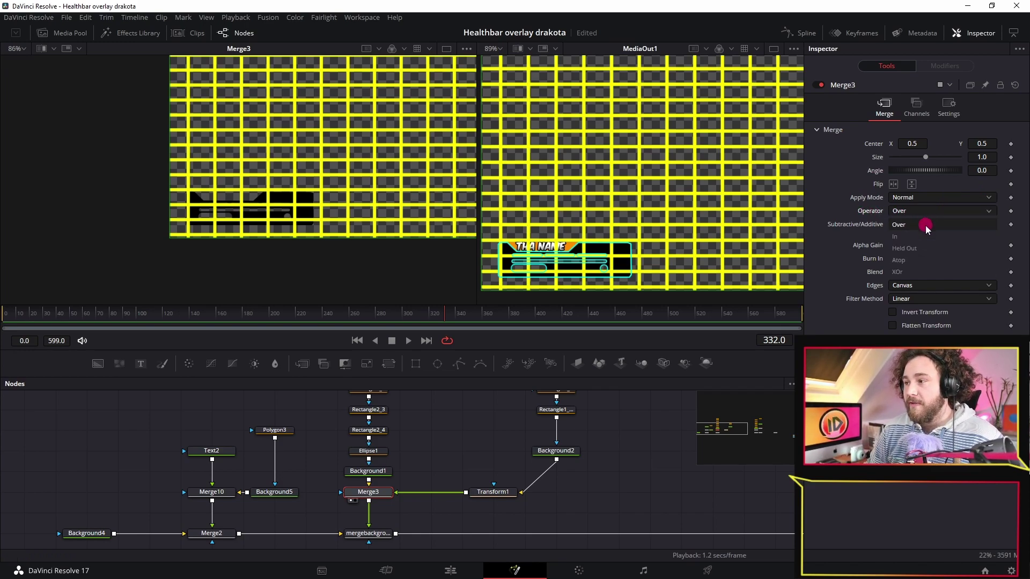
left_click(929, 236)
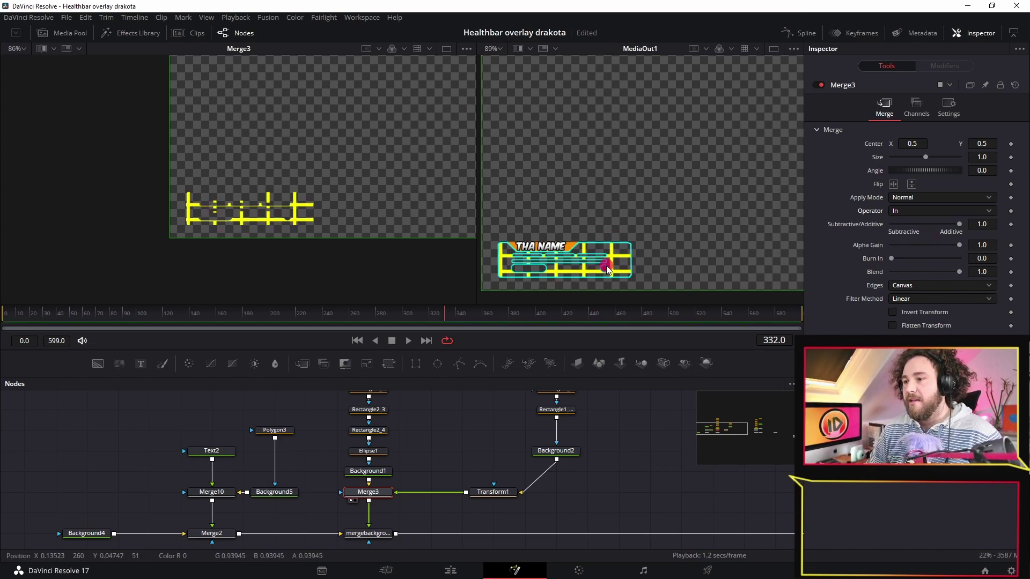
scroll(608, 269, "up", 3)
left_click_drag(549, 271, 632, 257)
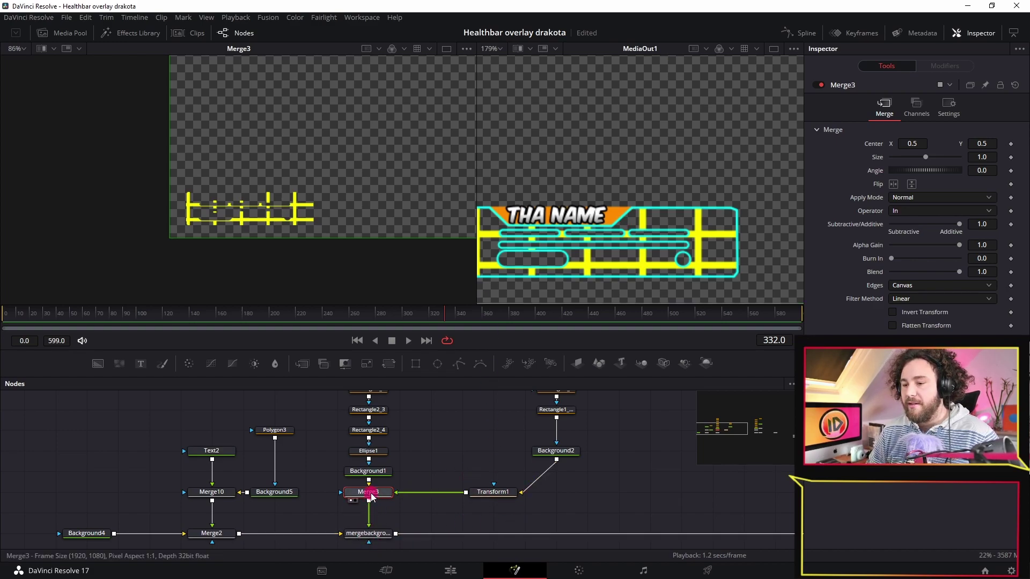
left_click_drag(374, 505, 373, 526)
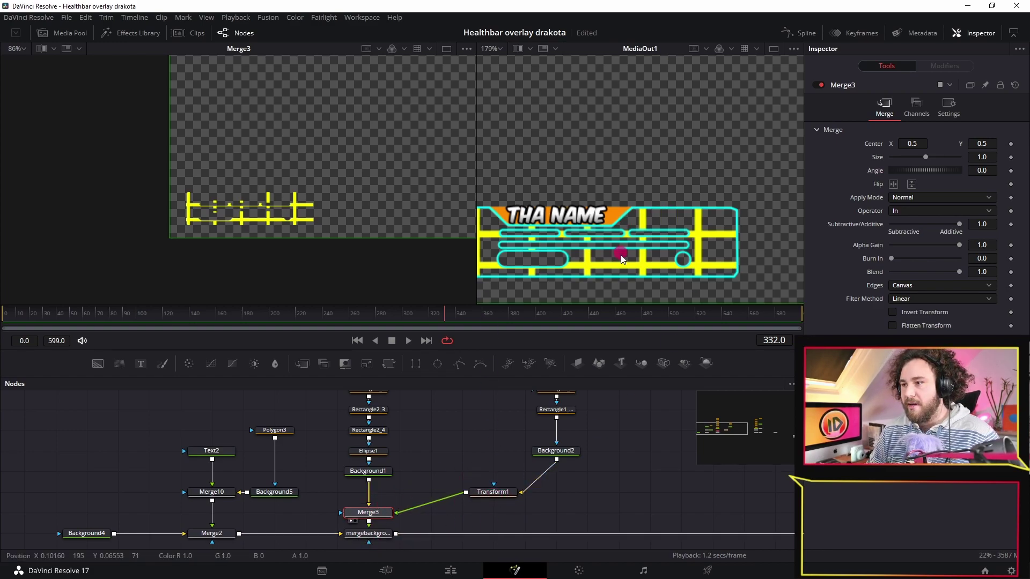
scroll(649, 268, "down", 2)
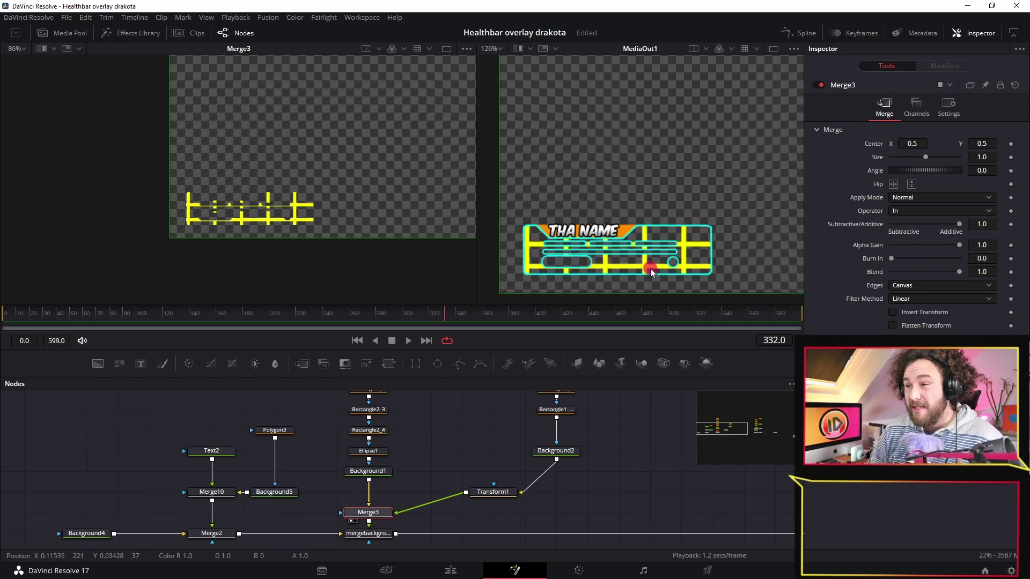
- Compare Background1 with Merge3 in the first viewer, and set Merge3's operator to Atop
left_click(370, 471)
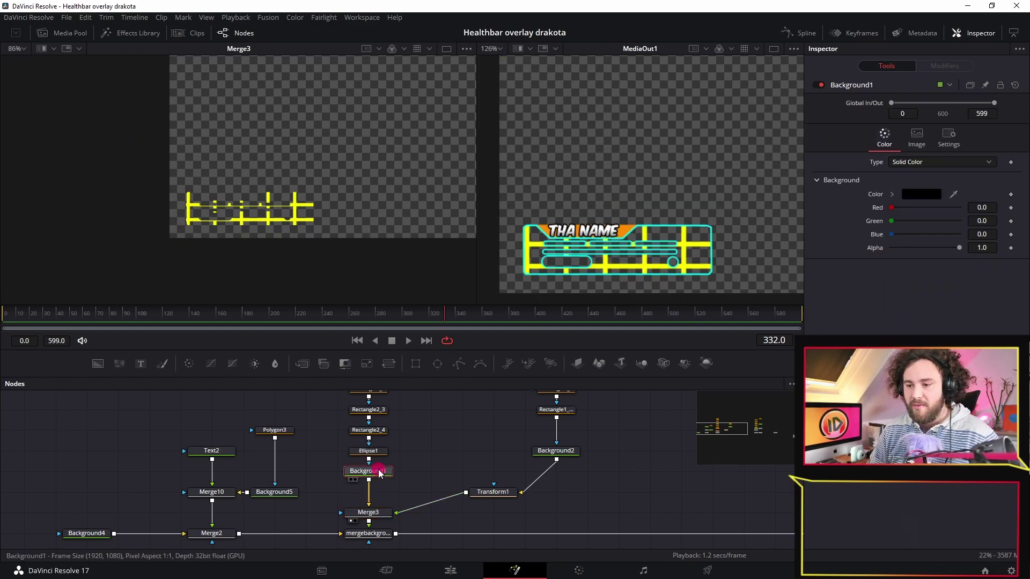
key("1")
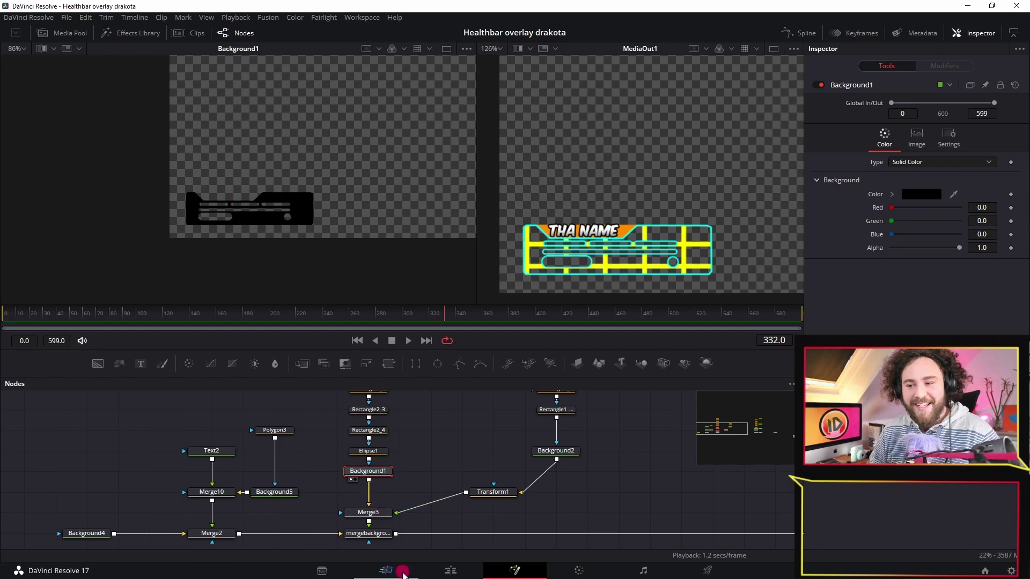
left_click(376, 512)
key("1")
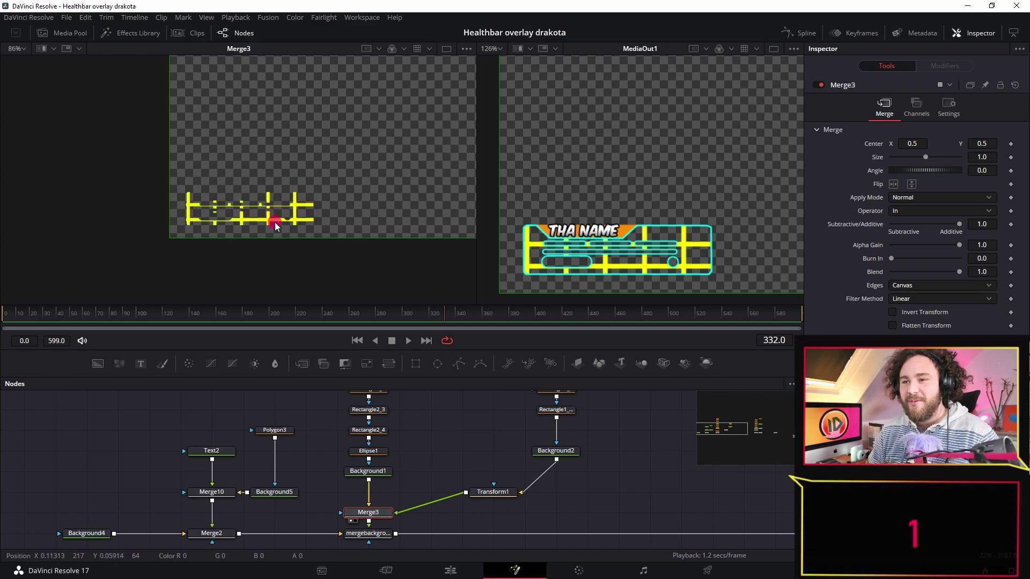
left_click(912, 211)
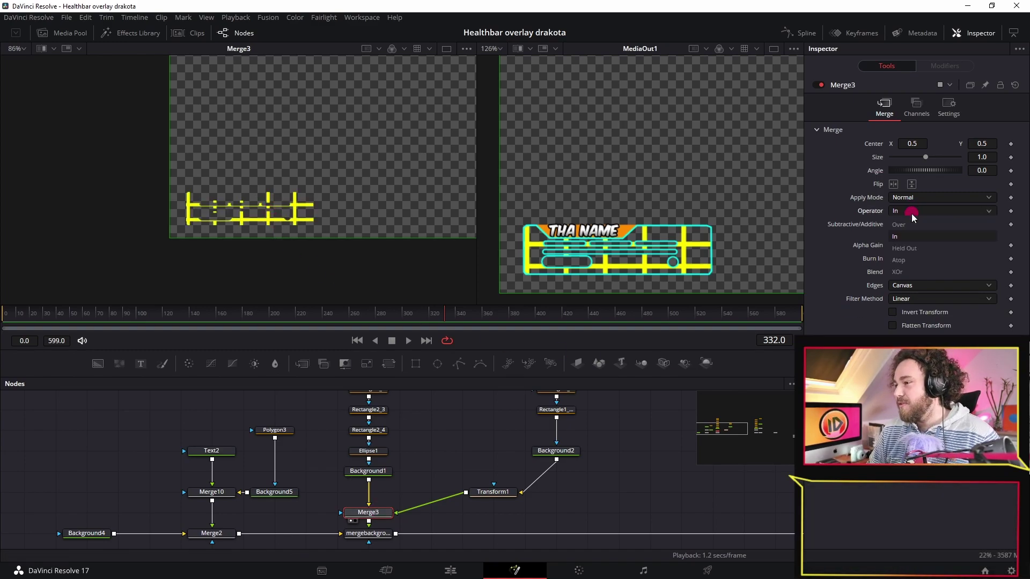
left_click(906, 260)
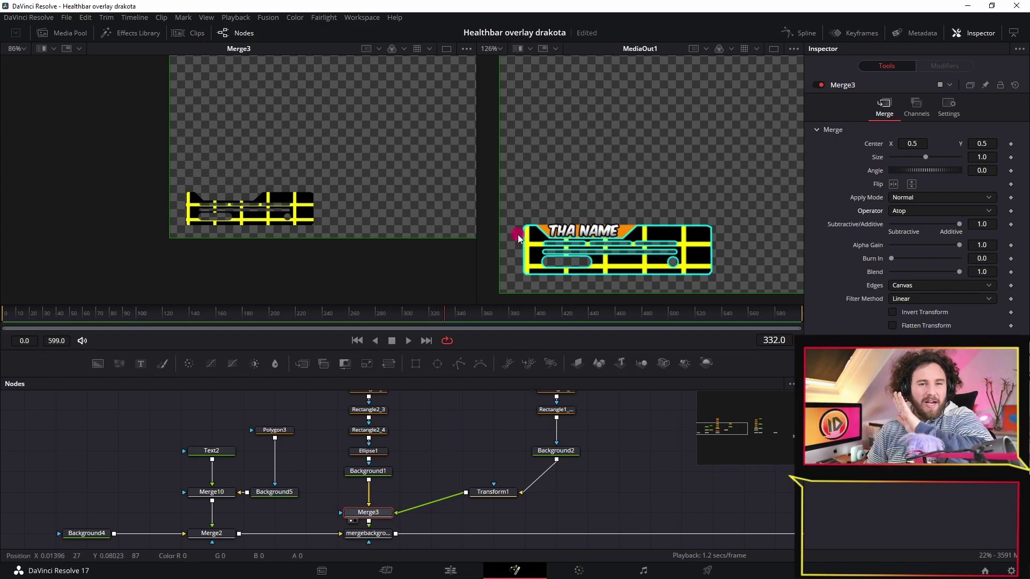
- Reduce Transform1's size to 0.016 and move the grid's center to the health bar's left edge, about X 0.020, Y 0.046
left_click(492, 494)
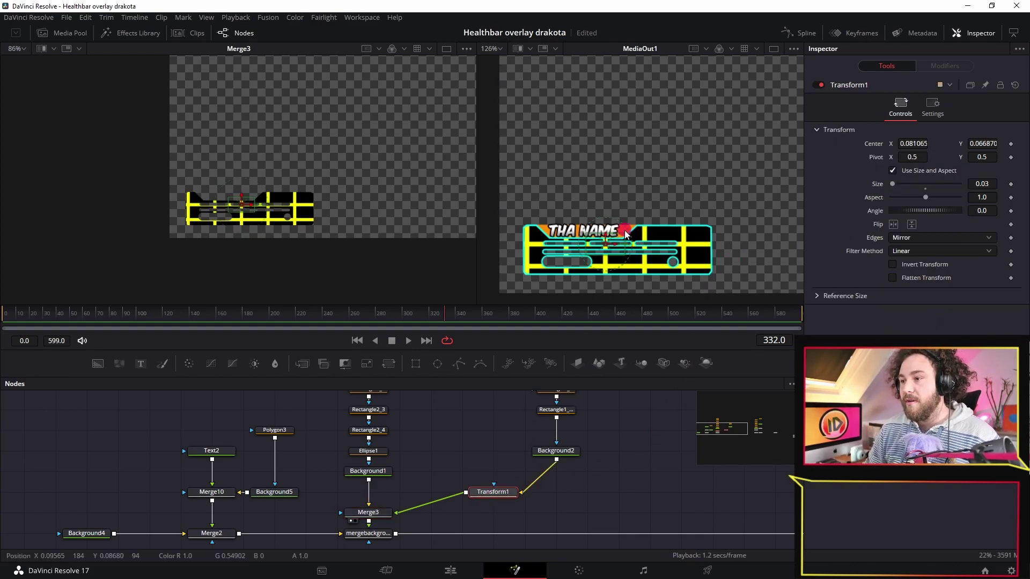
left_click_drag(604, 247, 634, 259)
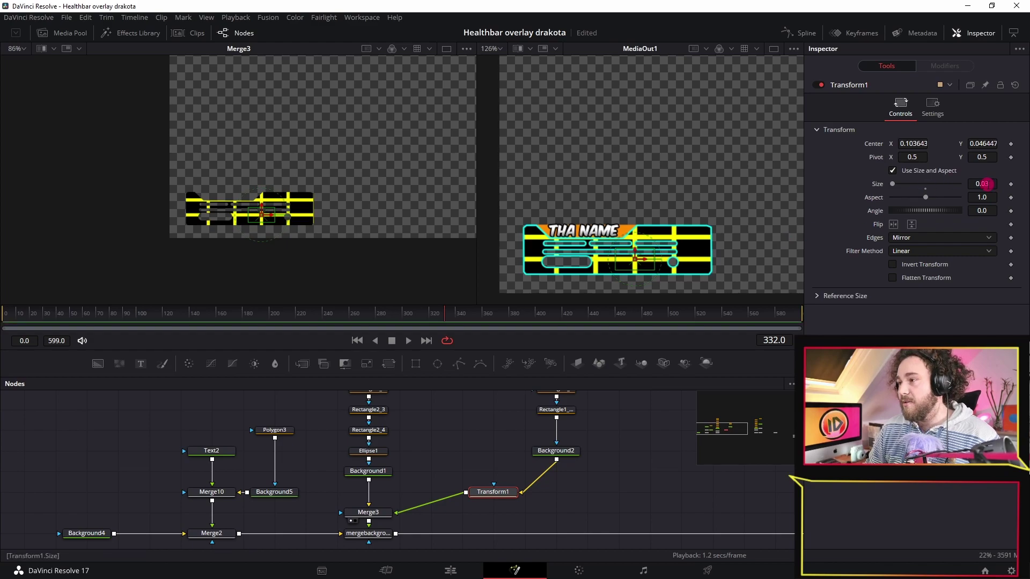
left_click_drag(987, 184, 979, 184)
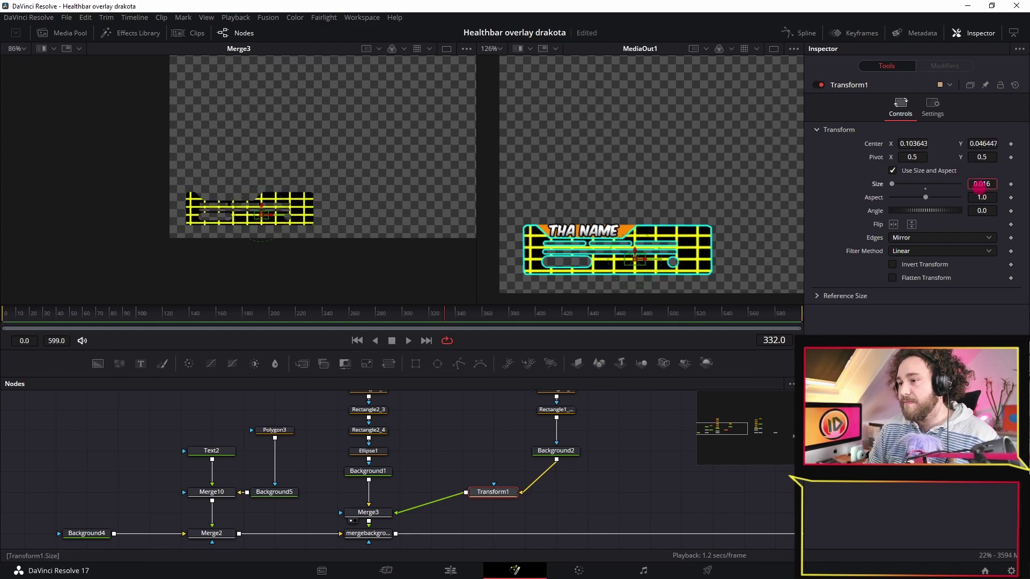
left_click_drag(642, 265, 714, 282)
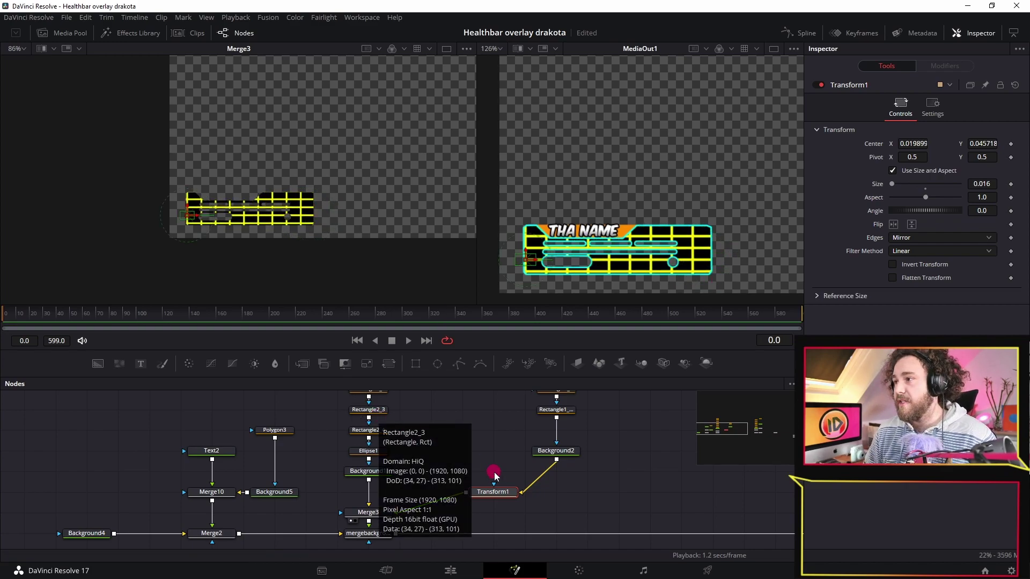
- Align the Transform1 node with Merge3 and nudge the grid's center to about X 0.0187 at the health bar's left edge
left_click(479, 496)
left_click_drag(479, 497, 478, 509)
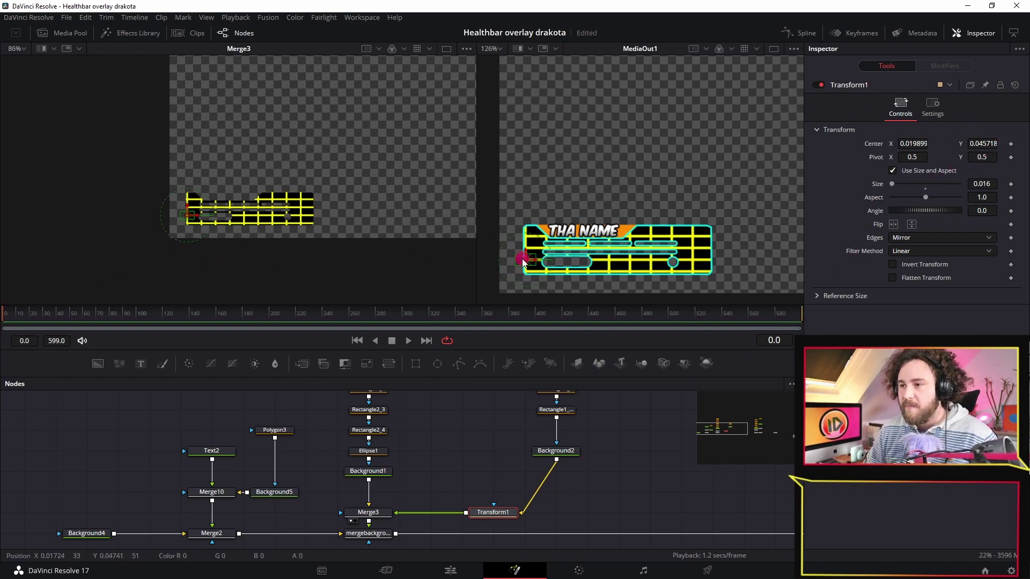
left_click_drag(525, 262, 524, 262)
scroll(508, 232, "up", 5)
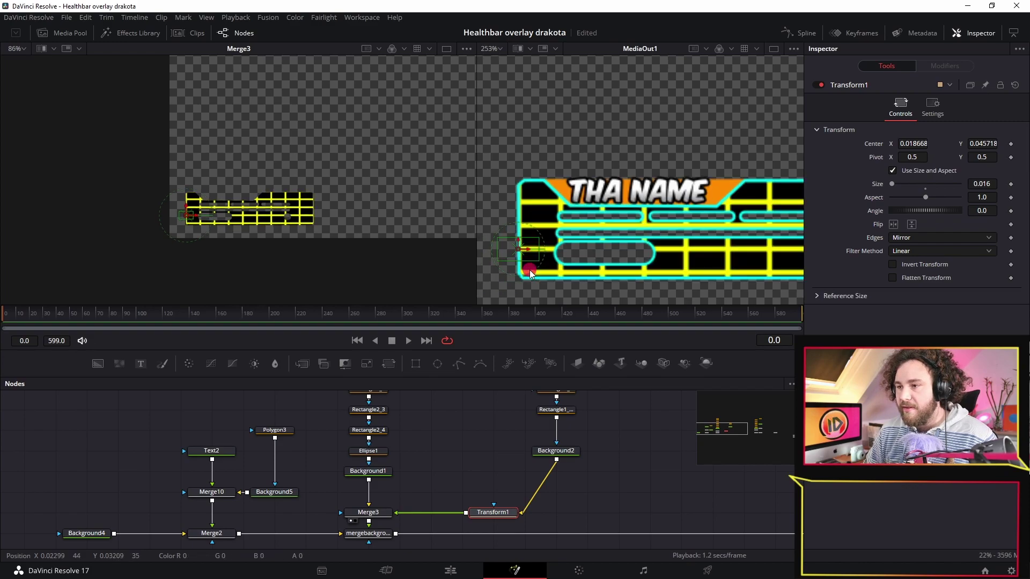
scroll(507, 232, "down", 5)
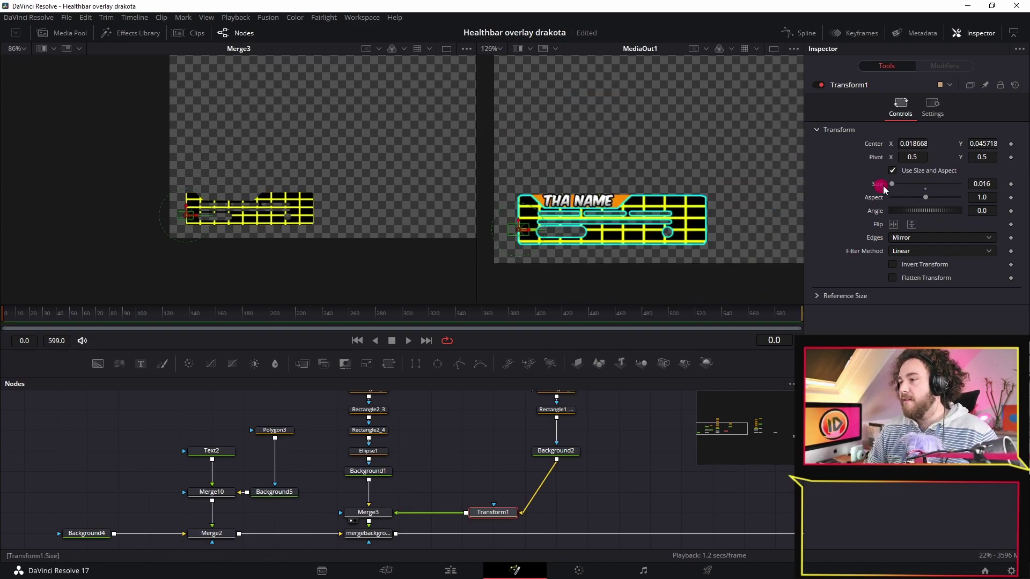
- Keyframe Transform1's center at frame 0, move it to about X 0.162 at frame 240, and review the grid animation
left_click(1011, 144)
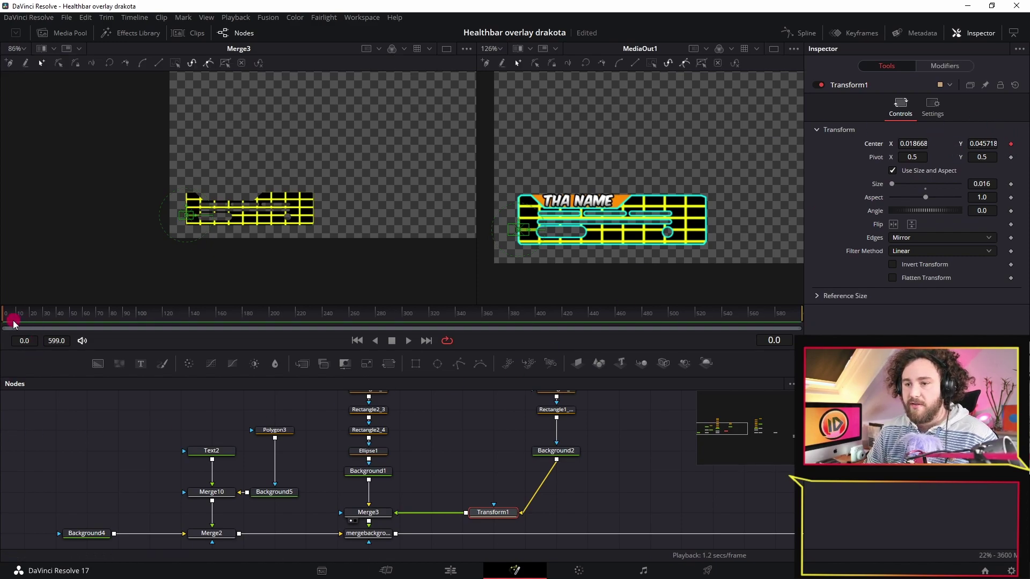
mouse_move(16, 325)
left_mouse_down()
mouse_move(80, 332)
mouse_move(169, 317)
left_mouse_up()
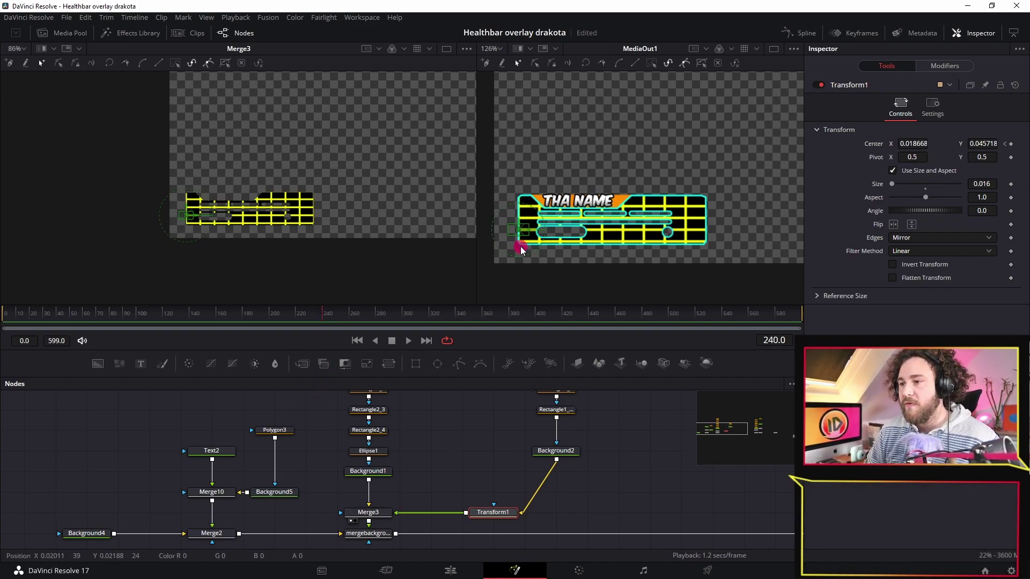
left_click_drag(529, 234, 717, 233)
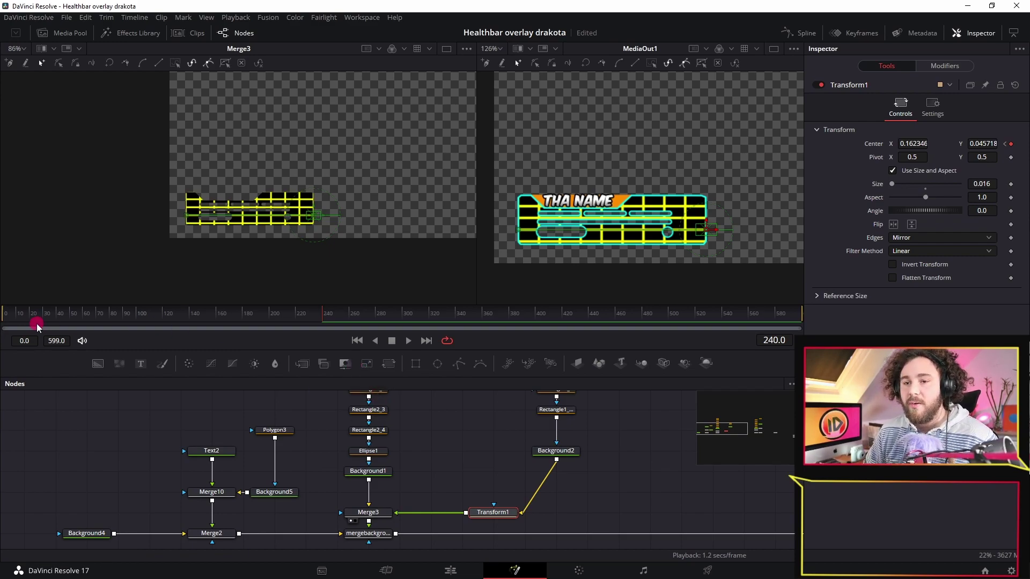
left_click_drag(38, 324, 21, 318)
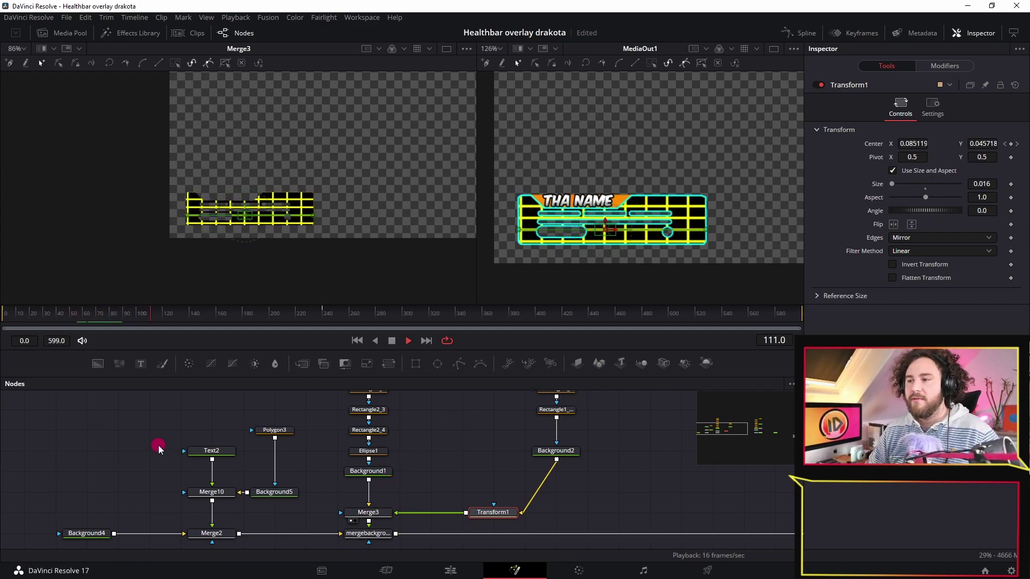
left_click(323, 311)
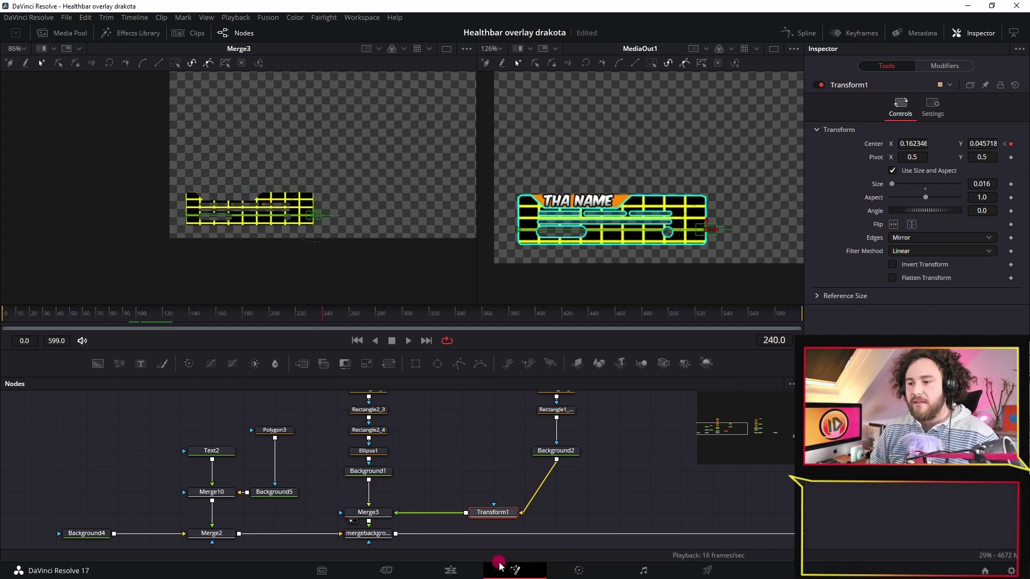
- Open the Spline editor and fit Transform1's center displacement curve to the graph view
left_click(805, 33)
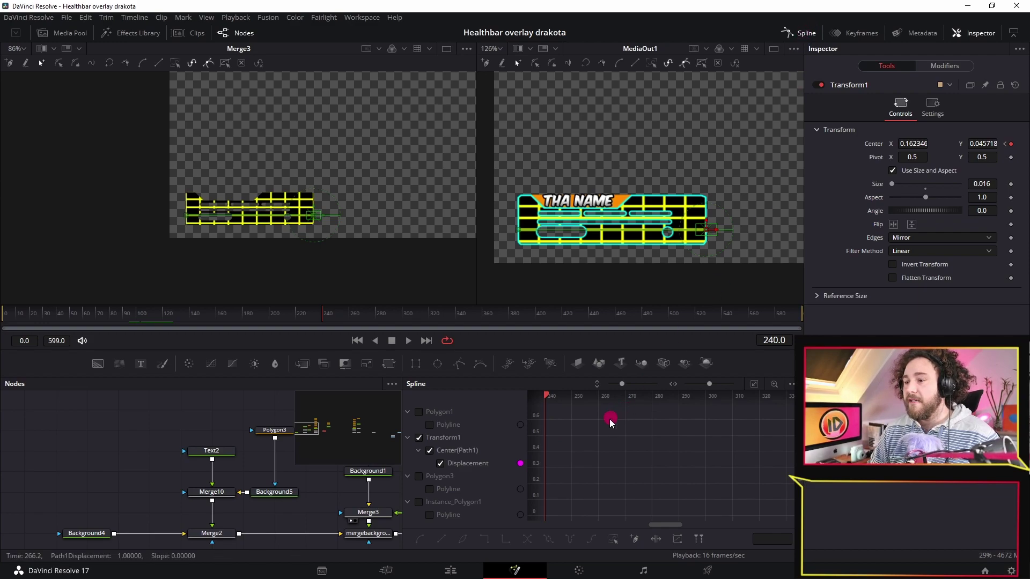
left_click_drag(374, 528, 166, 521)
left_click(350, 493)
left_click(431, 438)
left_click(580, 453)
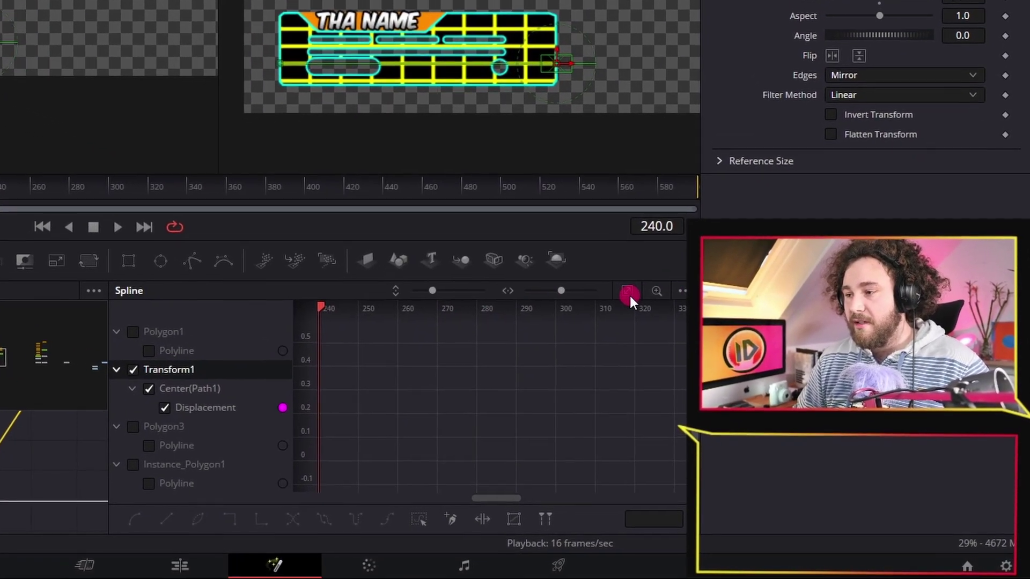
left_click(672, 324)
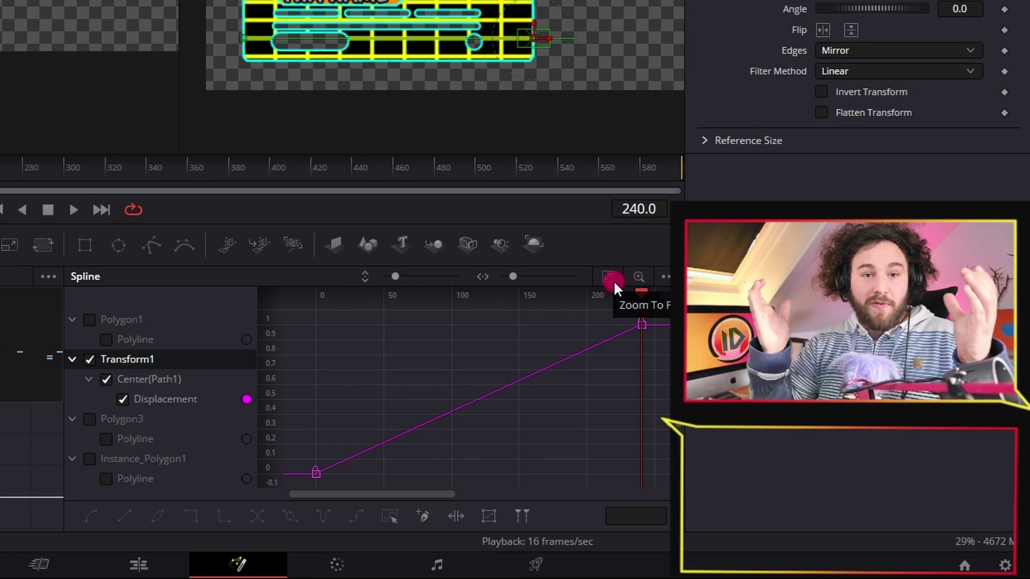
- Select both displacement keyframes, set the curve to repeat with Set Relative, and play past frame 240
left_click_drag(300, 481, 649, 307)
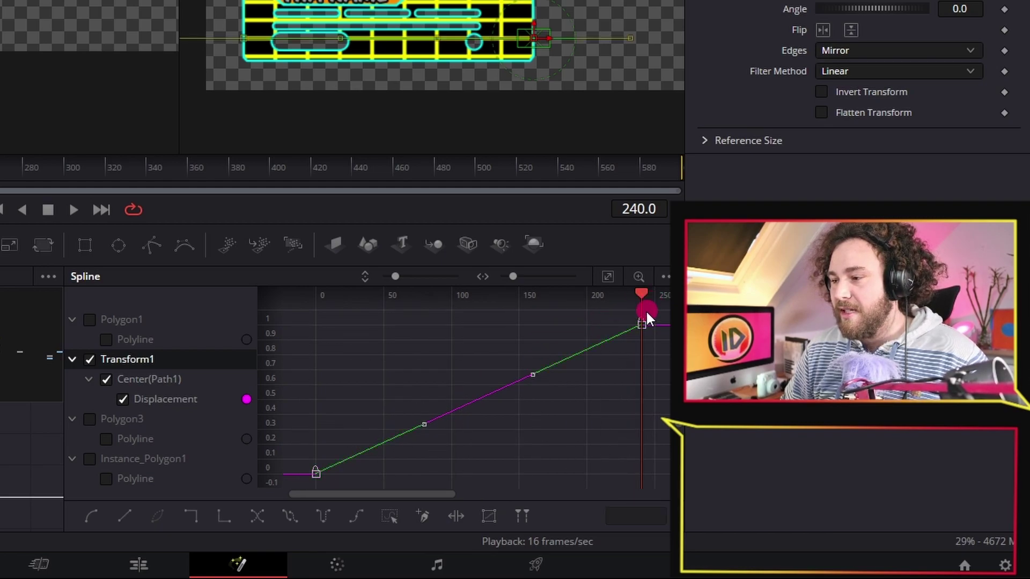
left_click(351, 516)
left_click(340, 244)
key("space")
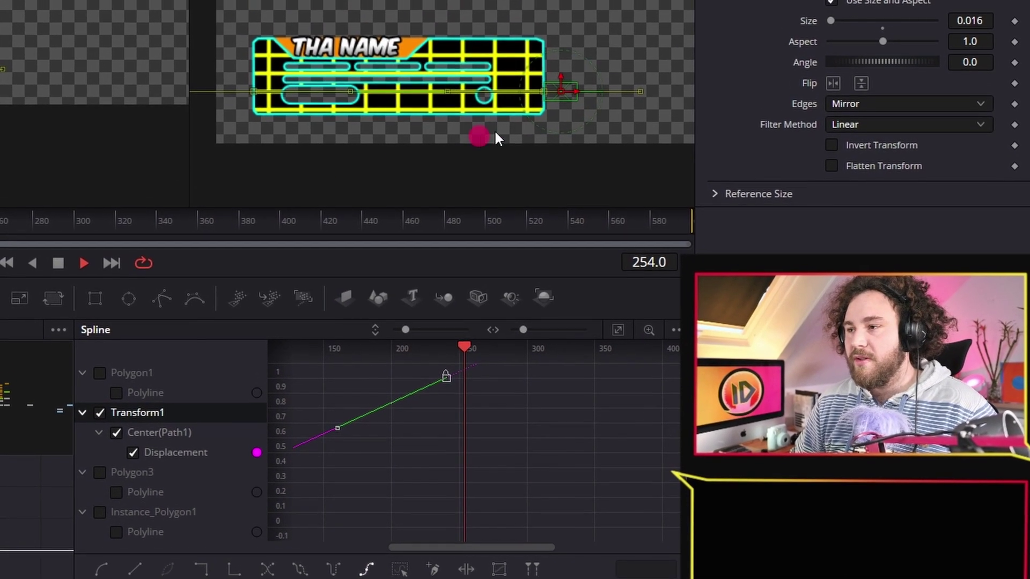
key("space")
- Check the extended displacement curve and play the last frames to review how the grid animation loops back to the start
scroll(513, 478, "down", 4)
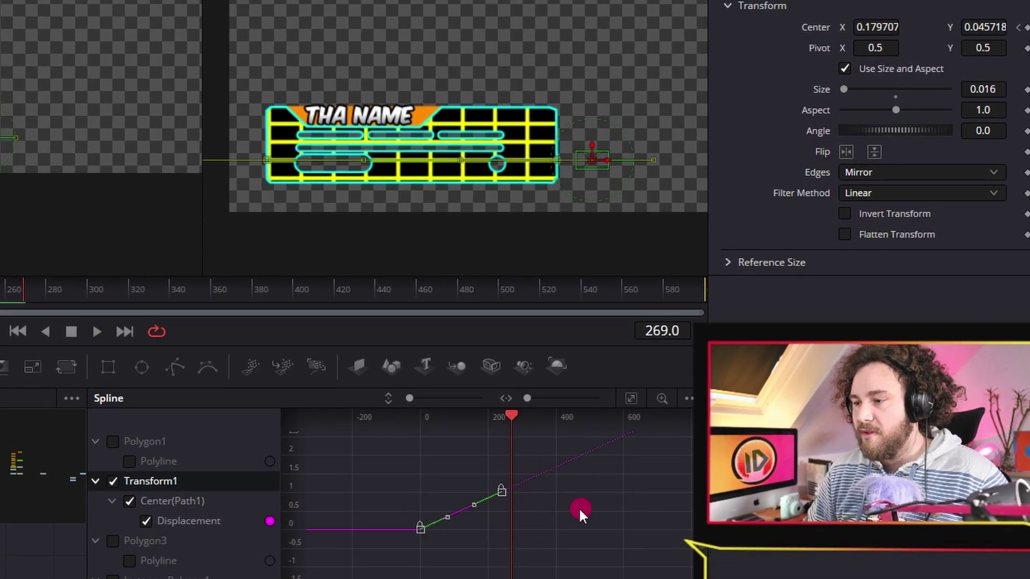
mouse_move(692, 287)
left_mouse_down()
mouse_move(711, 288)
mouse_move(701, 290)
left_mouse_up()
key("space")
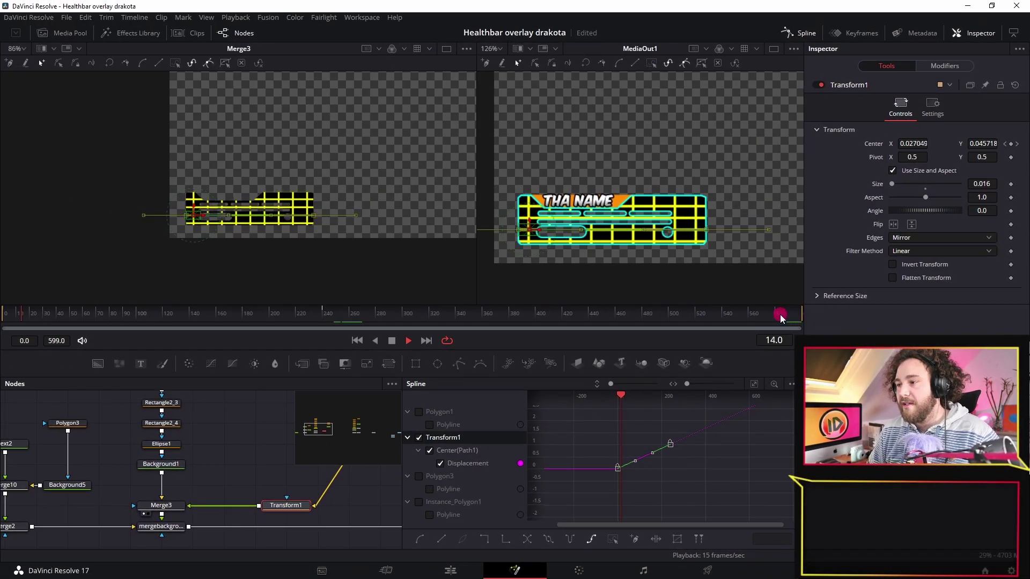
left_click_drag(777, 314, 758, 320)
key("space")
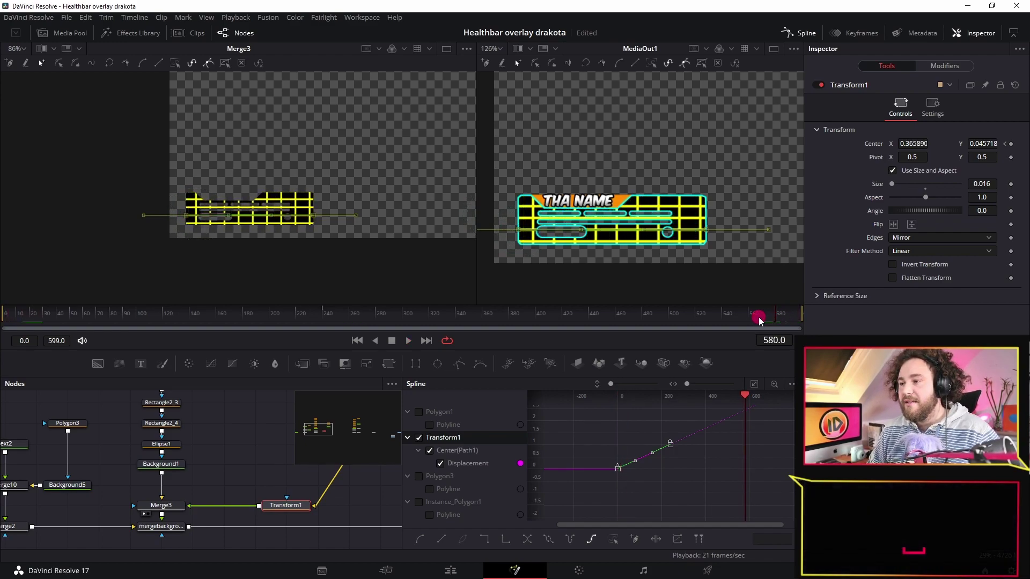
- Step back and forth frame by frame between about 580 and 599 to examine the grid's position at the loop point
key("Right")
key("Right")
key("Right")
key("Right")
key("Right")
key("Right")
key("Right")
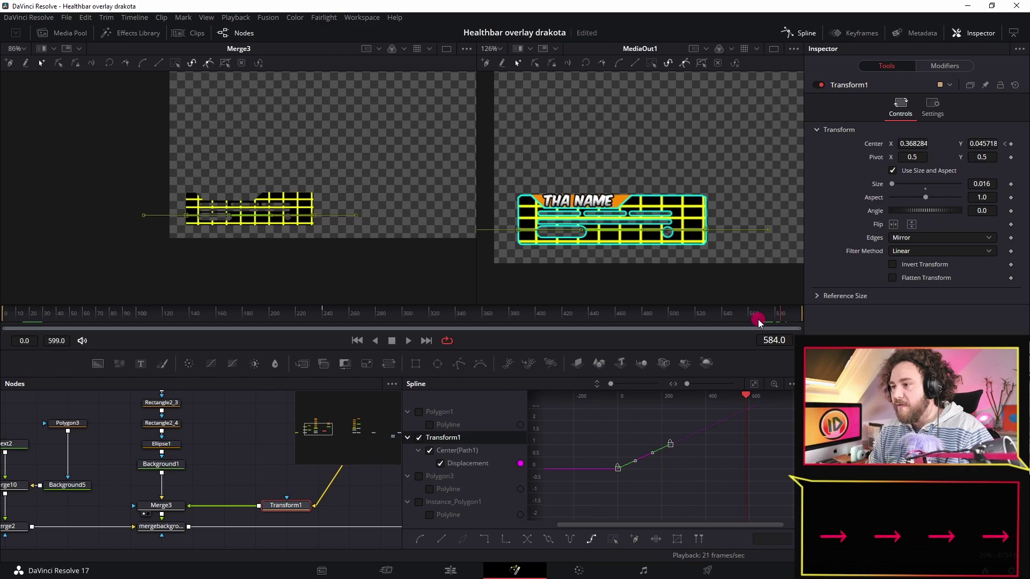
key("Right")
key("Right")
key("Right")
key("Right")
key("Right")
key("Right")
key("Right")
key("Right")
key("Right")
key("Right")
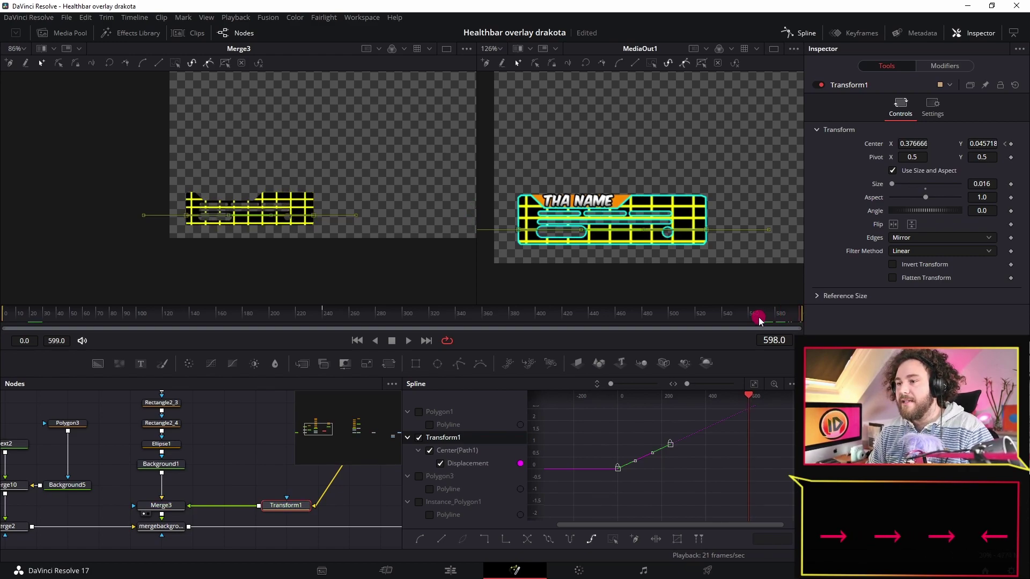
key("Left")
key("Left")
key("Left")
key("Left")
key("Left")
key("Left")
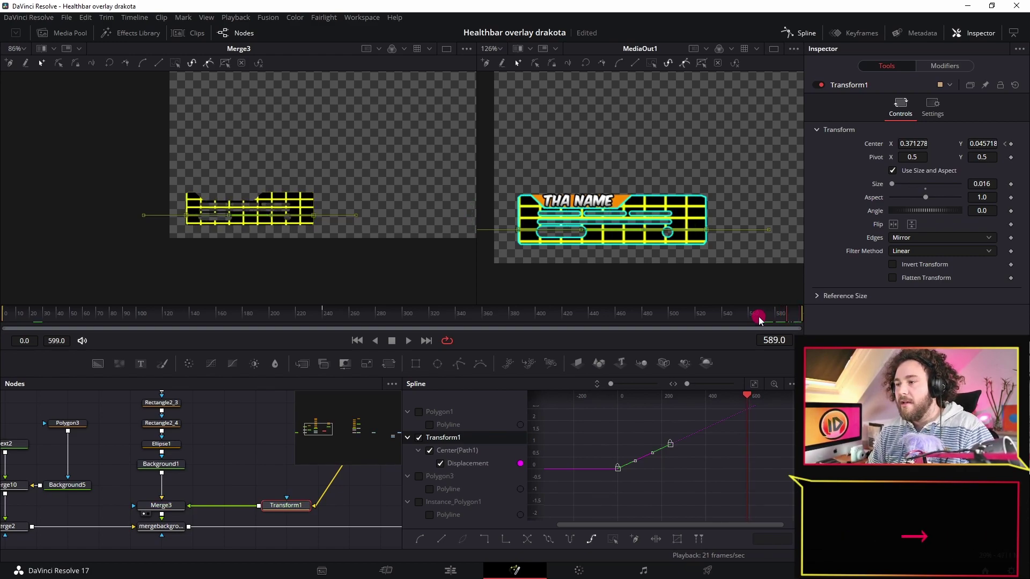
key("Right")
key("Right")
key("Right")
key("Right")
key("Right")
key("Right")
key("Right")
key("Right")
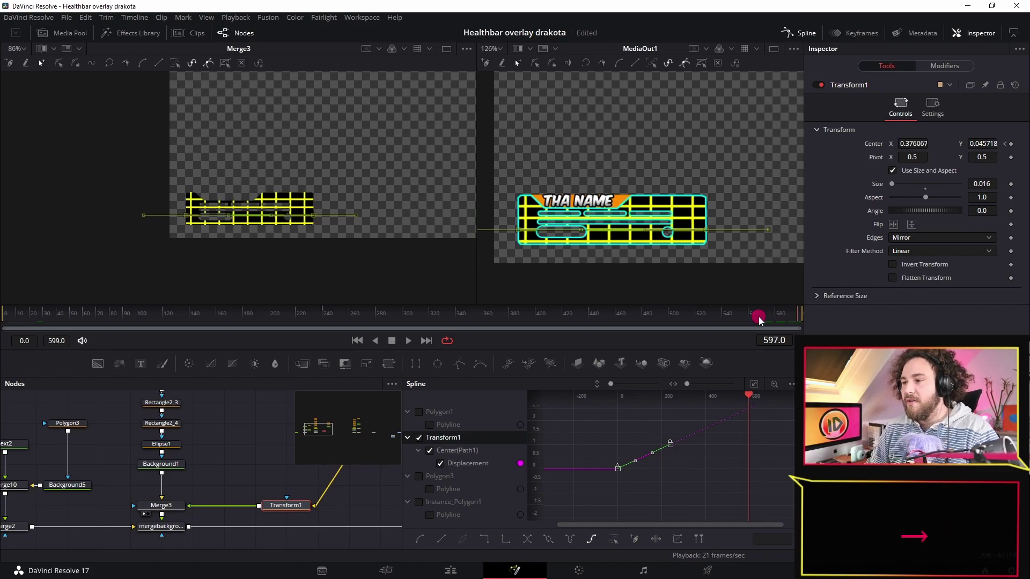
key("Right")
key("Left")
key("Right")
key("Left")
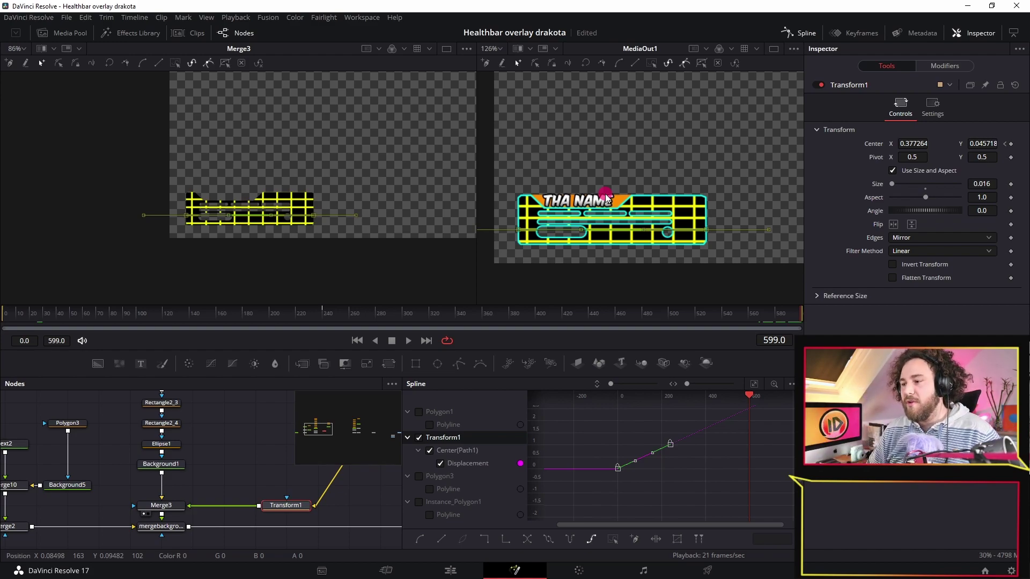
- Shift both of Transform1's displacement keyframes about 25 frames earlier in the Spline editor
left_click_drag(670, 445, 669, 447)
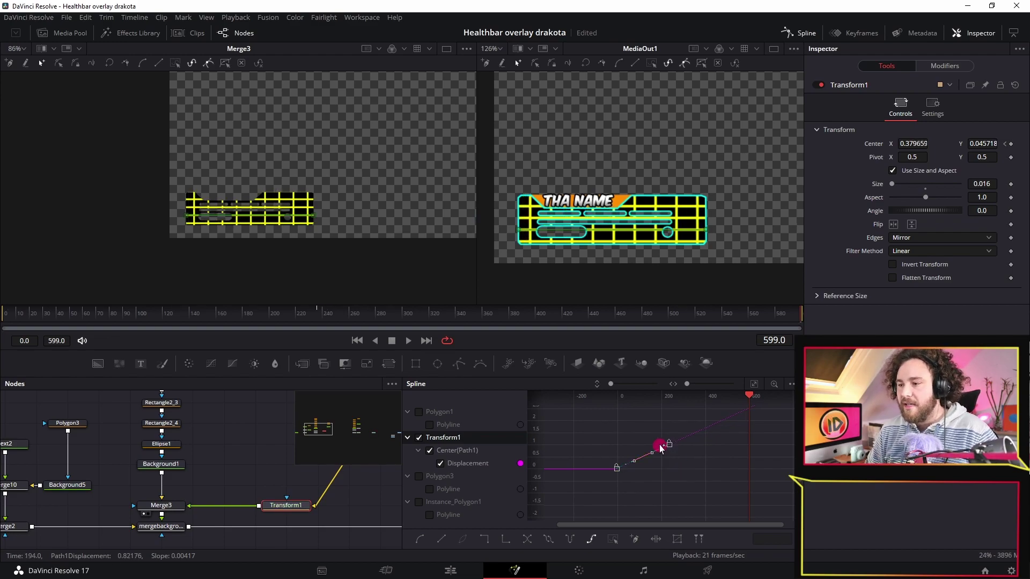
left_click_drag(667, 447, 661, 446)
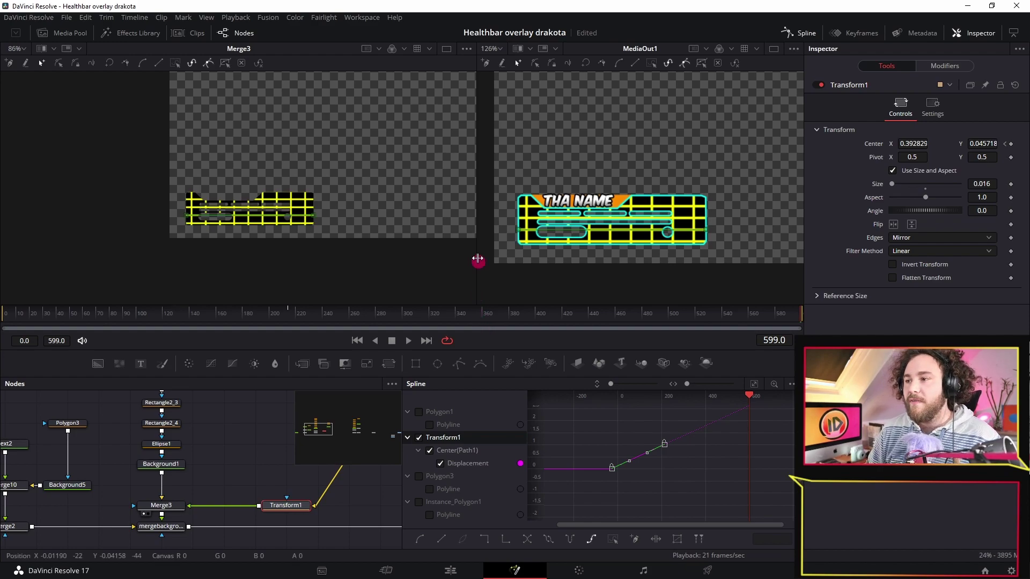
- Try easing the displacement curve by bending the last keyframe's handle upward, and undo the change
mouse_move(719, 387)
left_mouse_down()
mouse_move(706, 361)
mouse_move(627, 436)
mouse_move(643, 345)
mouse_move(637, 351)
left_mouse_up()
left_click(587, 488)
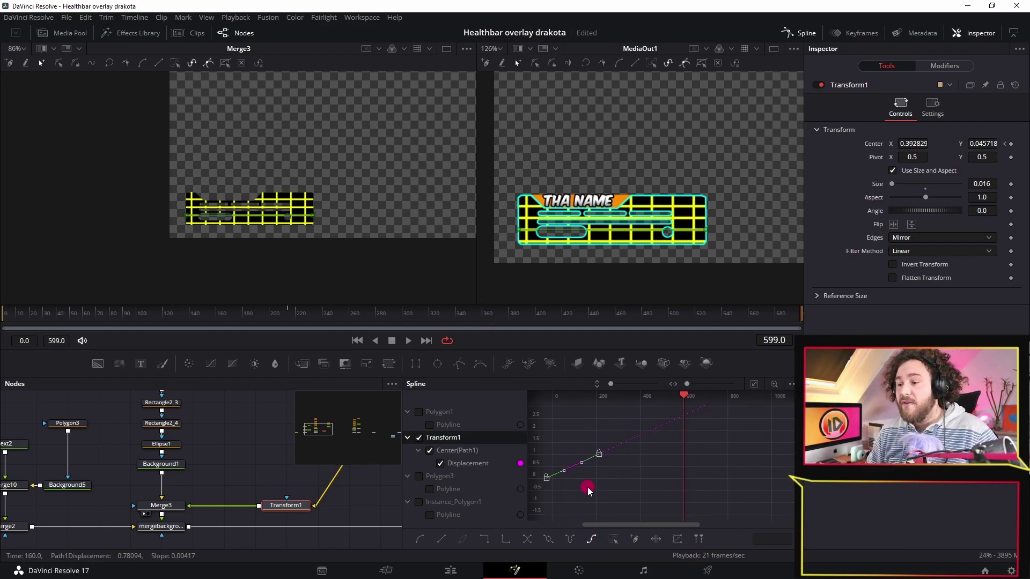
left_click_drag(579, 467, 574, 461)
left_click(648, 474)
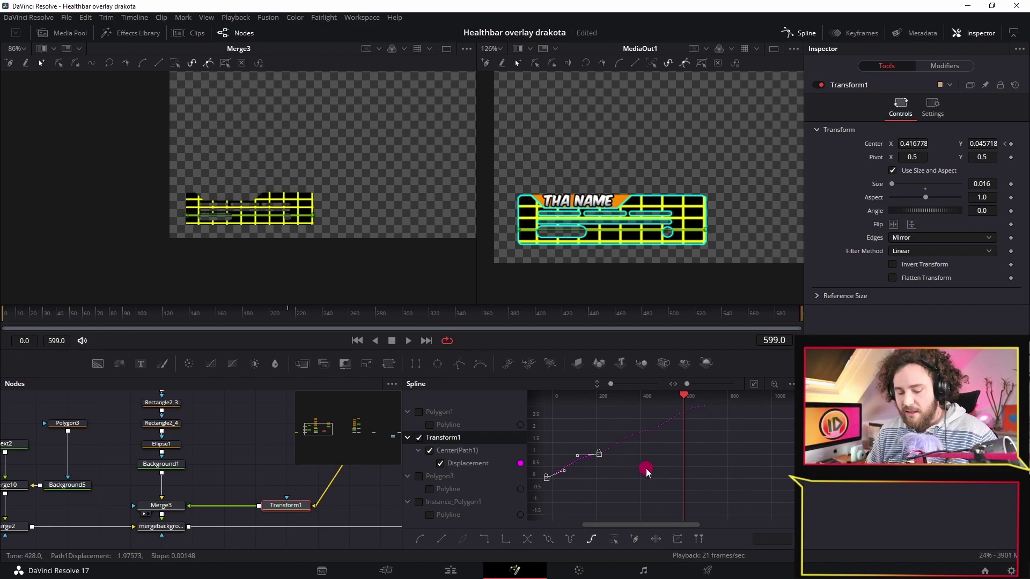
key("ctrl+z")
- Switch to the Door Transition with masking project and play its checkered health bar from near the start up to frame 60
left_click(342, 397)
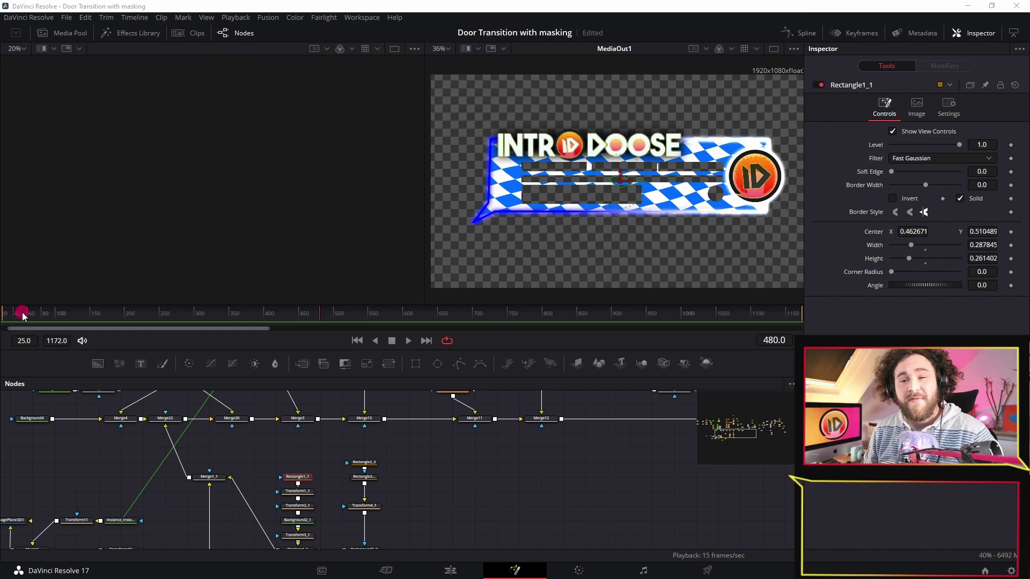
left_click(23, 317)
key("space")
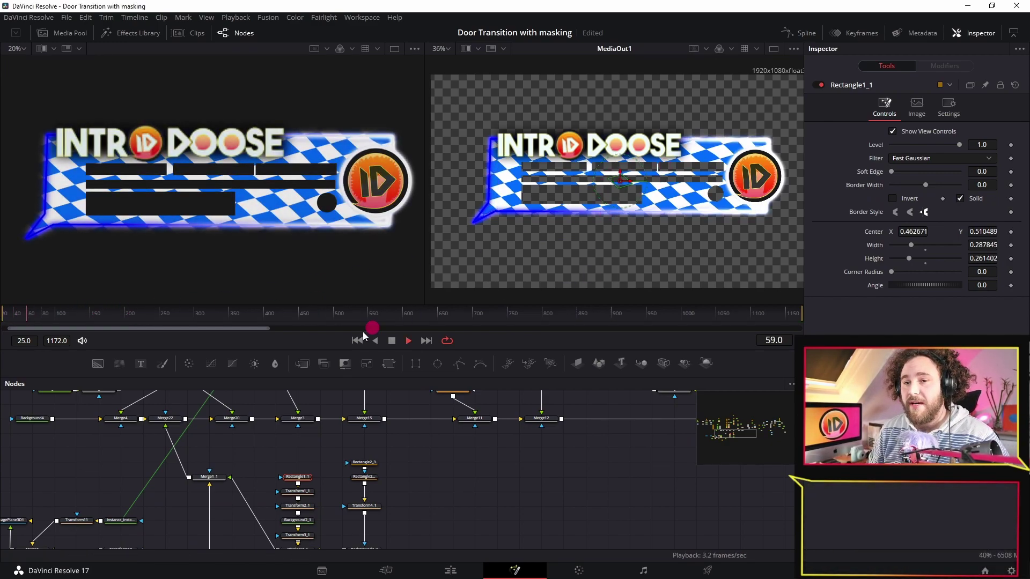
key("space")
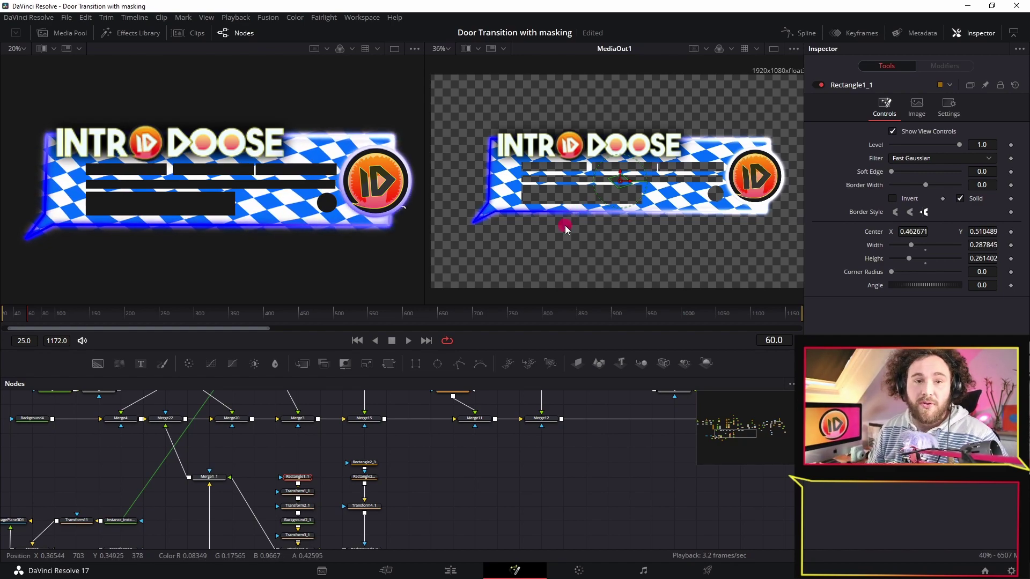
- View the Merge1_1 node's diamond pattern in the first viewer
scroll(300, 471, "down", 2)
left_click(210, 446)
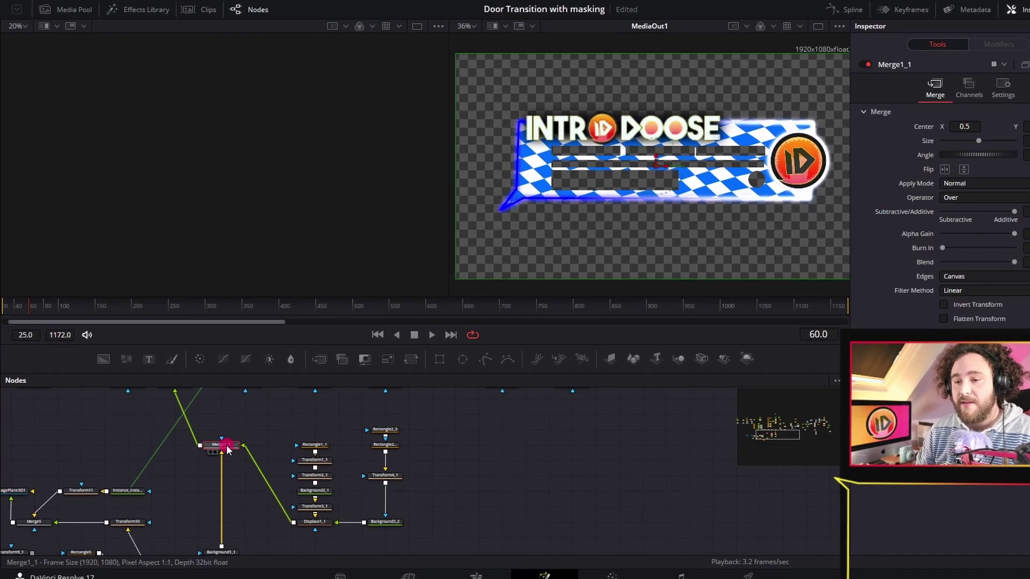
key("1")
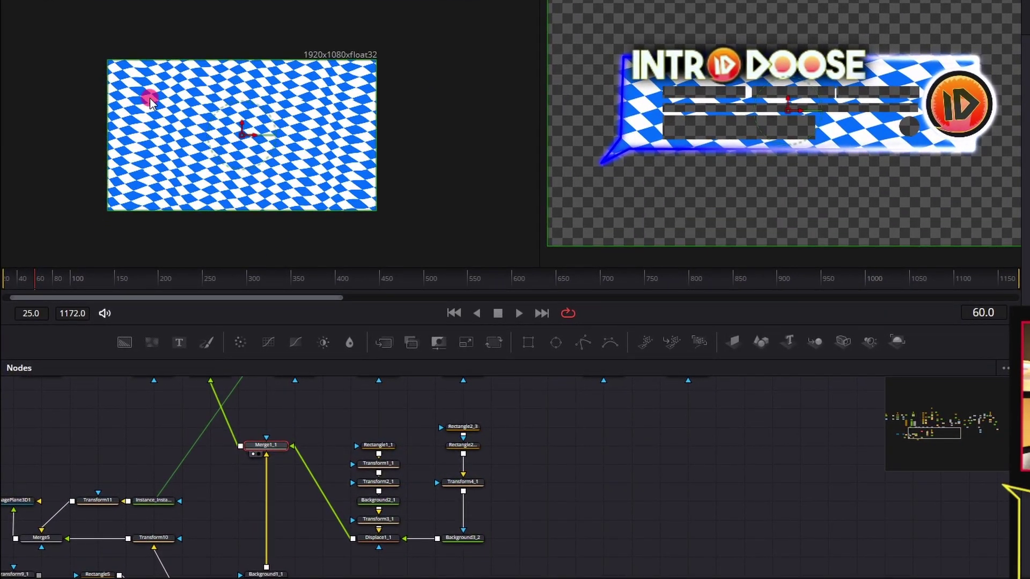
- View Rectangle1_1, Transform1_1 and Transform2_1 one after another in the first viewer to examine how the diamond mask is built
left_click(384, 448)
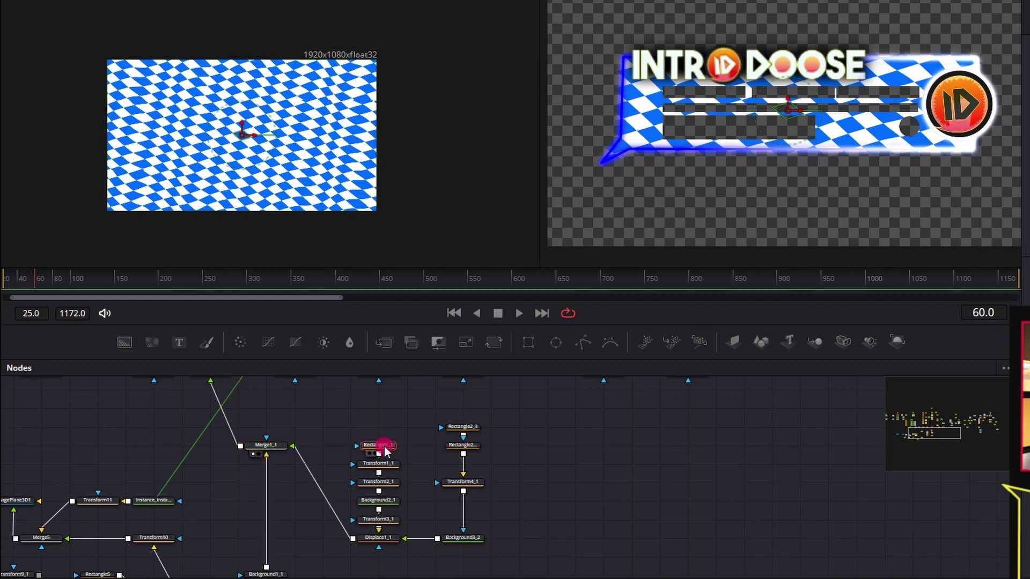
key("1")
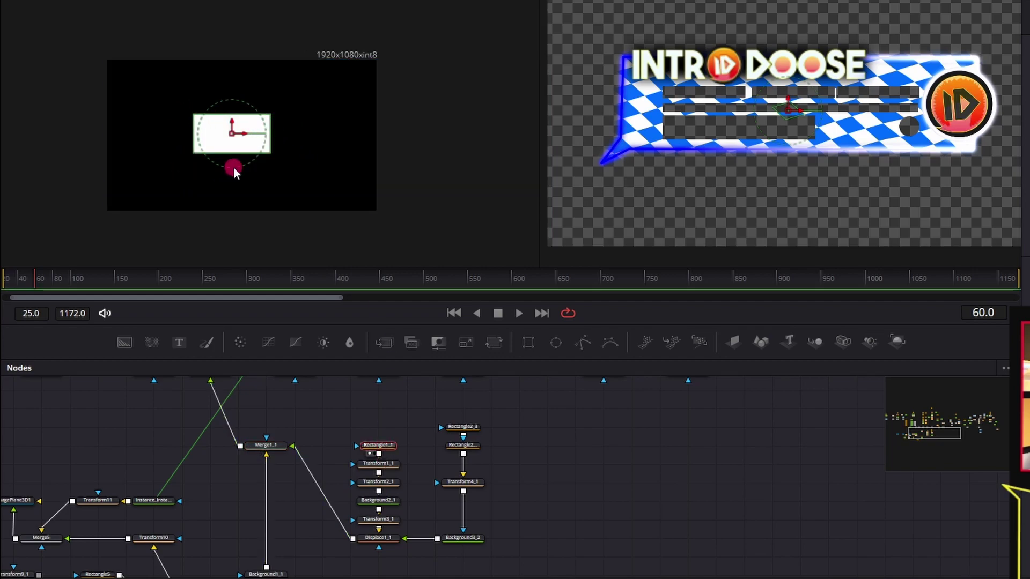
left_click(382, 464)
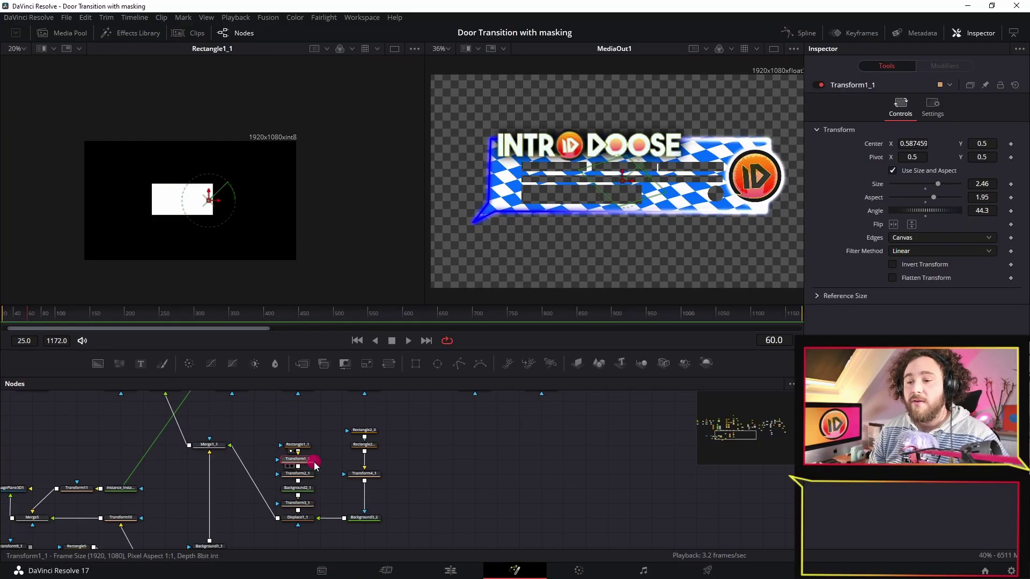
key("1")
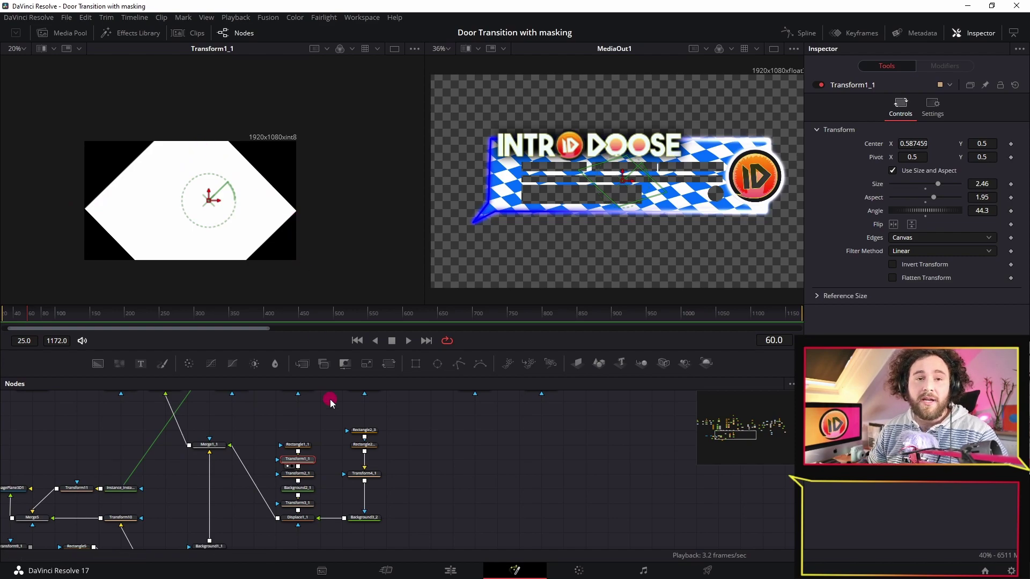
left_click(308, 476)
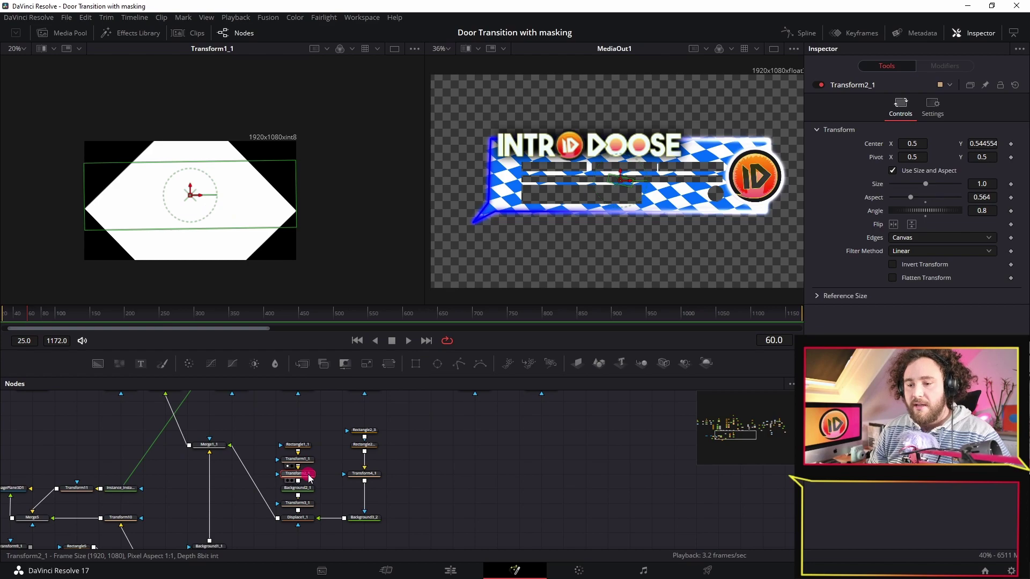
key("1")
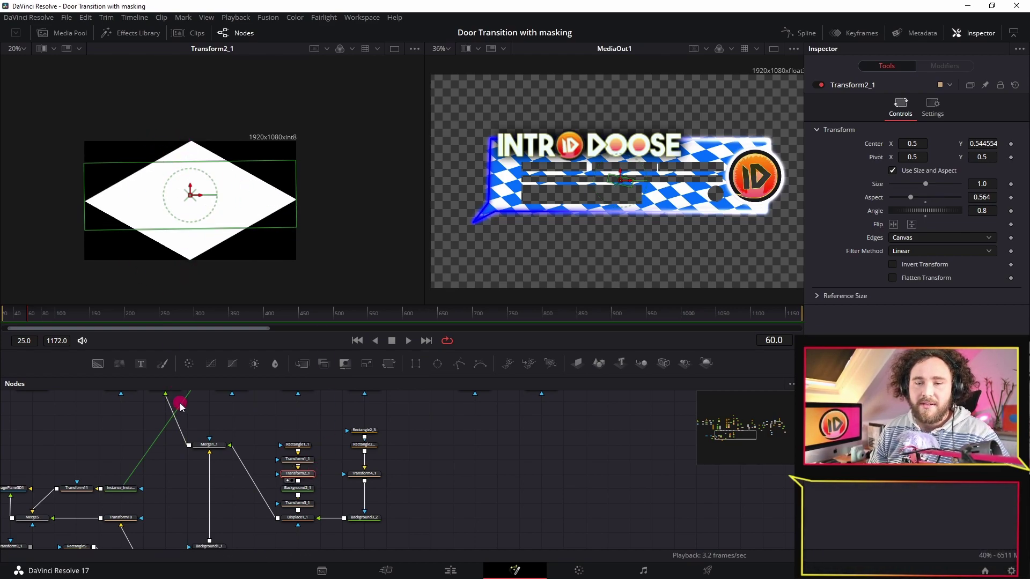
- View Background2_1 and the tiled Transform3_1 in the first viewer to examine the diamond's color and repetition
left_click(307, 492)
key("1")
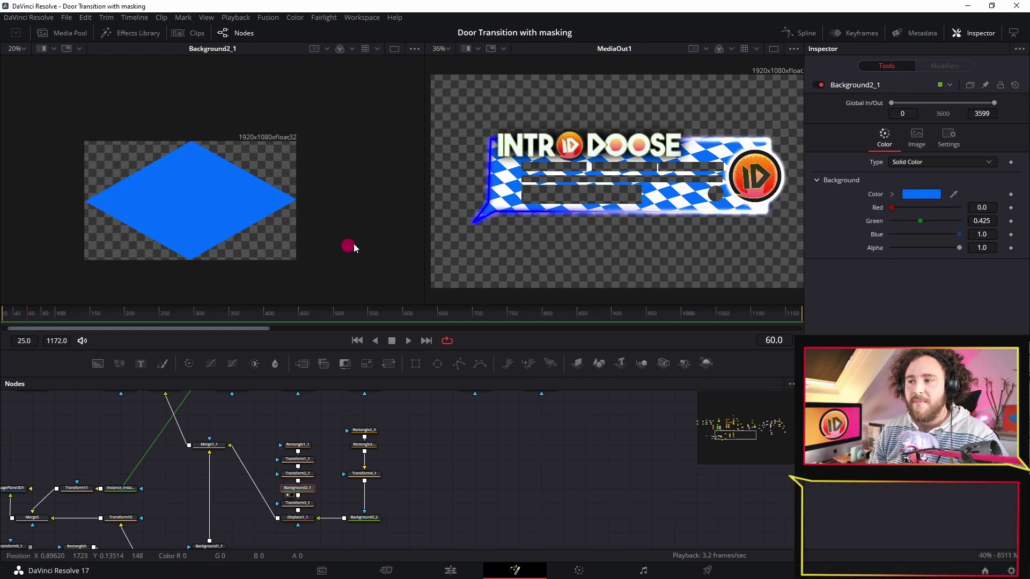
left_click(309, 504)
key("1")
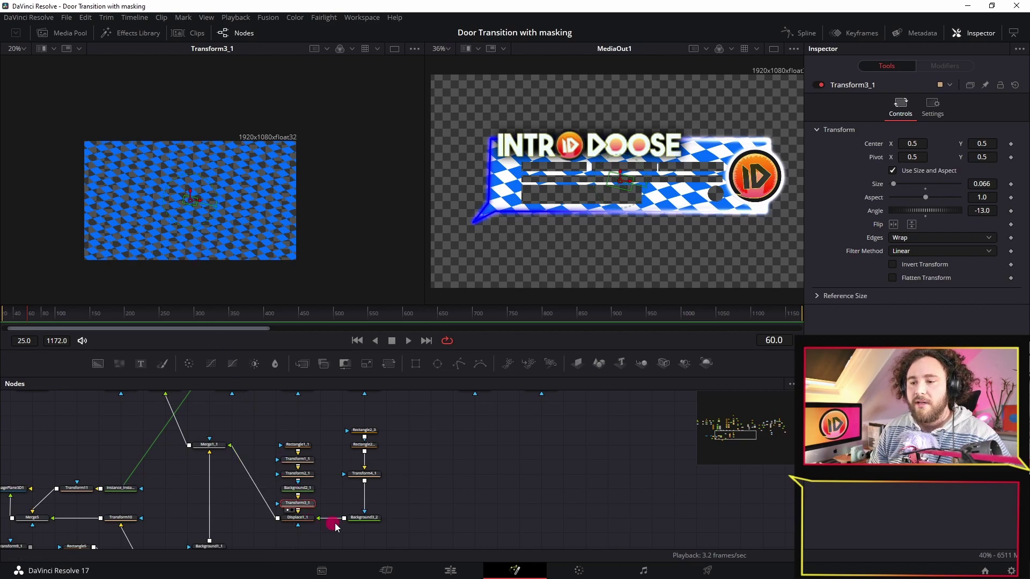
- View the solid Background1_1 and its combination with the diamond pattern in Merge1_1 in the first viewer
scroll(241, 537, "down", 3)
left_click(209, 482)
scroll(233, 468, "up", 3)
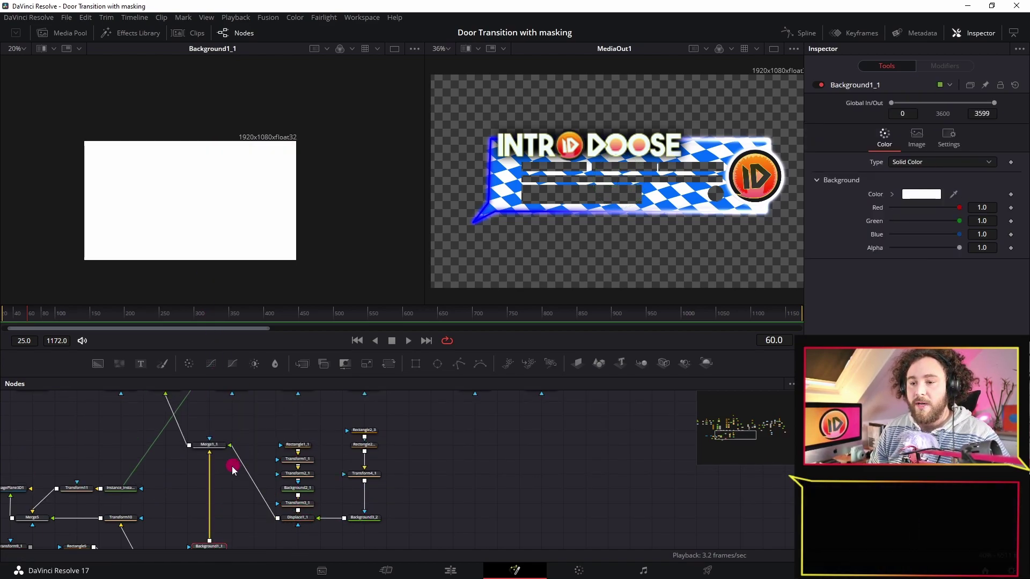
left_click(209, 444)
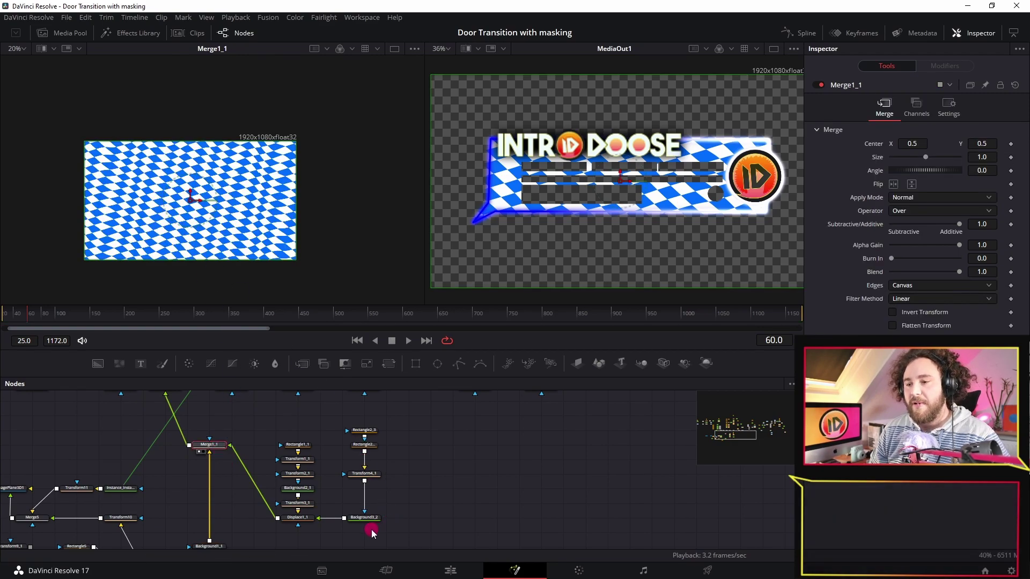
- View the soft-edged masks Rectangle2_3 and Rectangle2_1_3, and the Displace1_1 node they drive, in the first viewer
left_click(357, 431)
key("1")
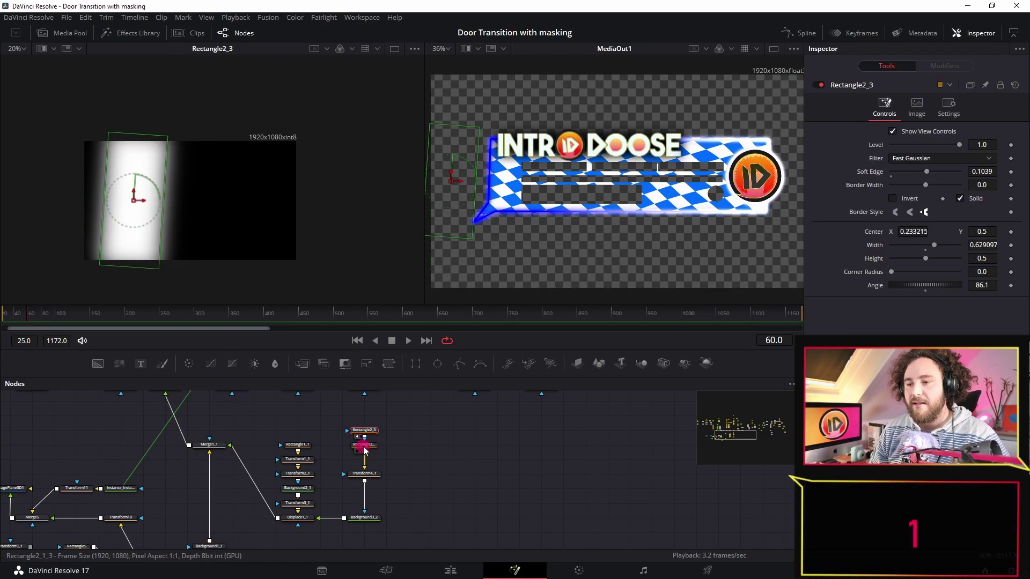
left_click(373, 445)
key("1")
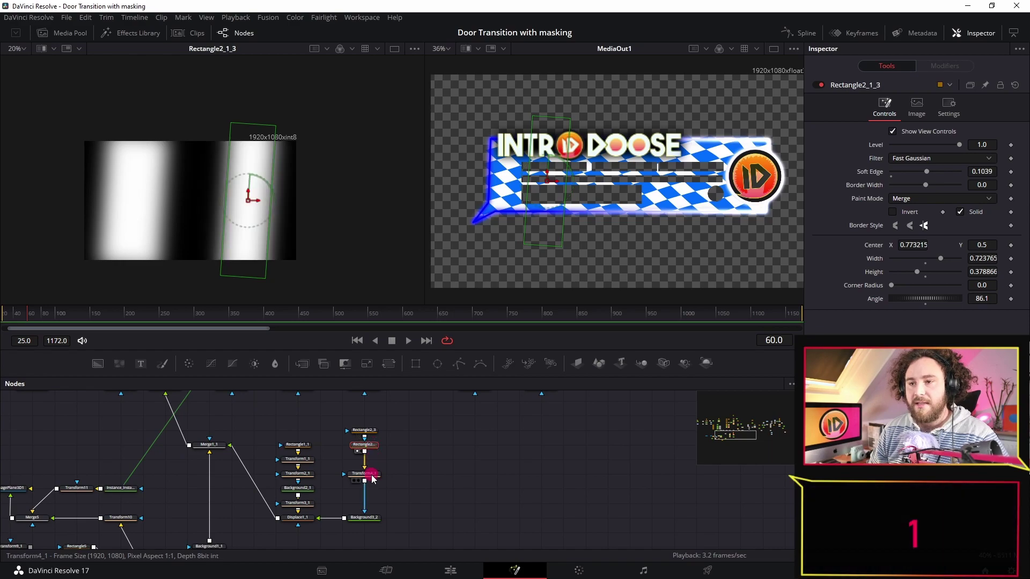
left_click(302, 519)
key("1")
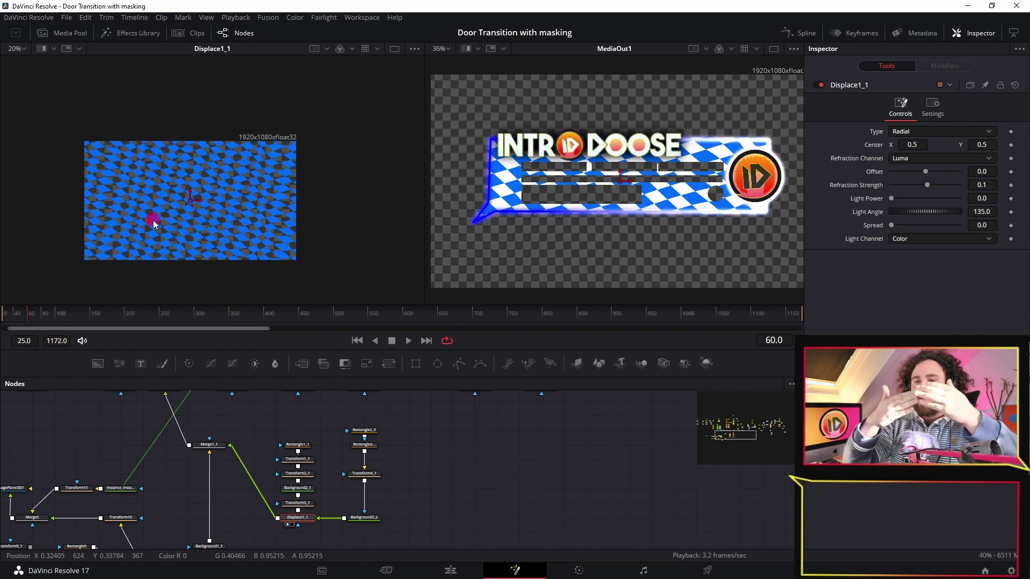
- View the striped displacement mask at Transform4_1, followed by the combined pattern at Merge1_1, in the first viewer
left_click(363, 474)
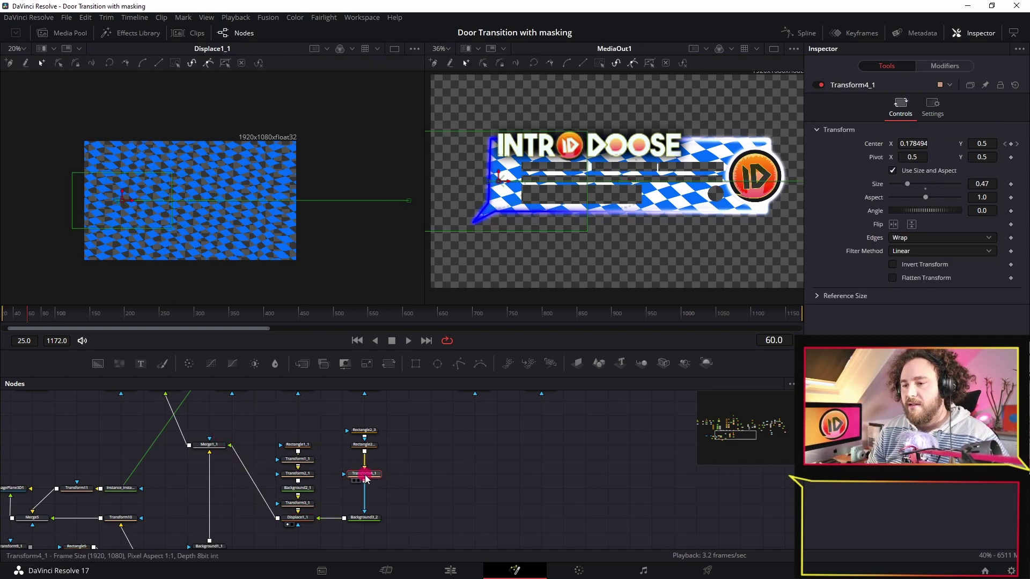
key("1")
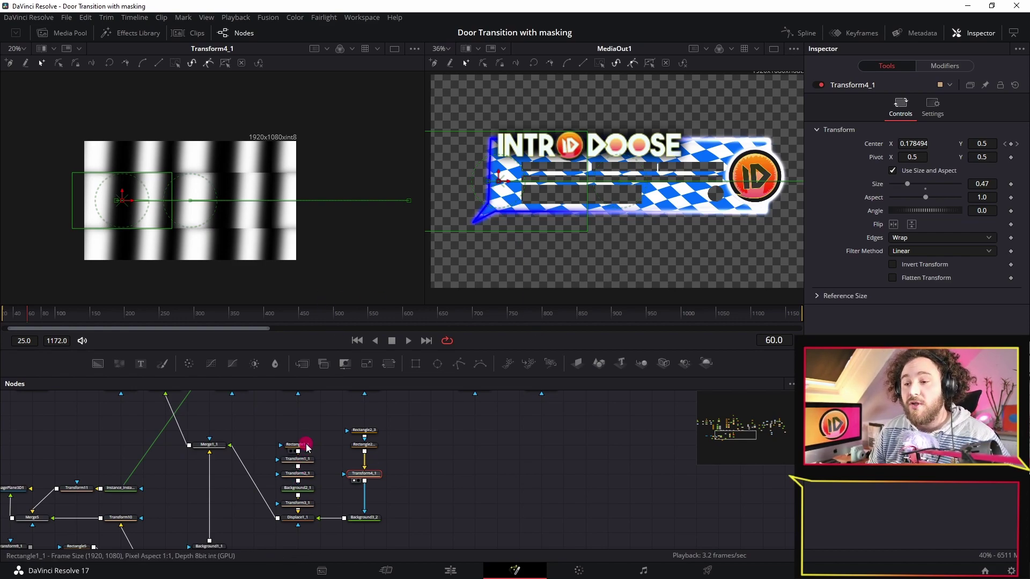
left_click(217, 447)
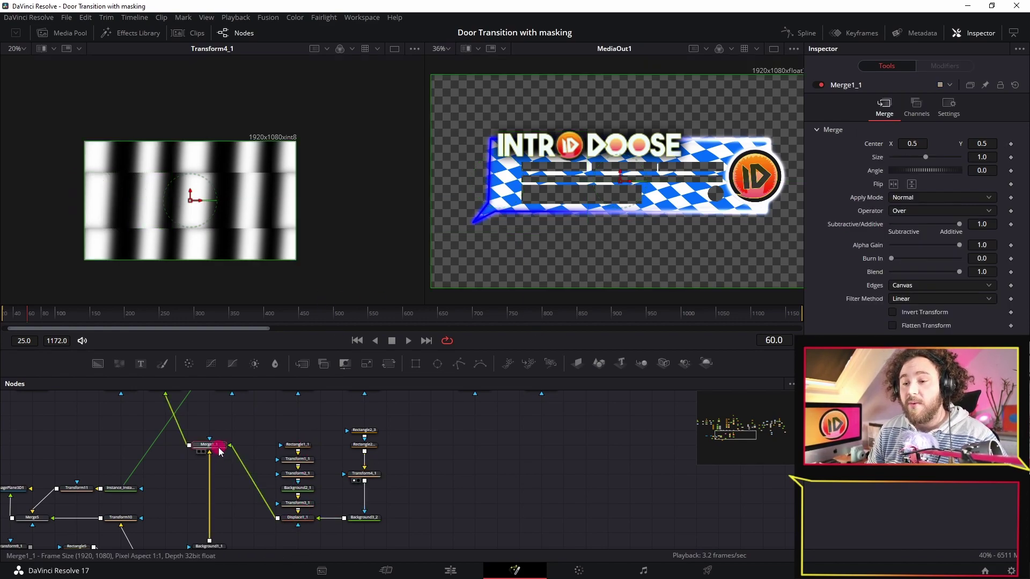
key("1")
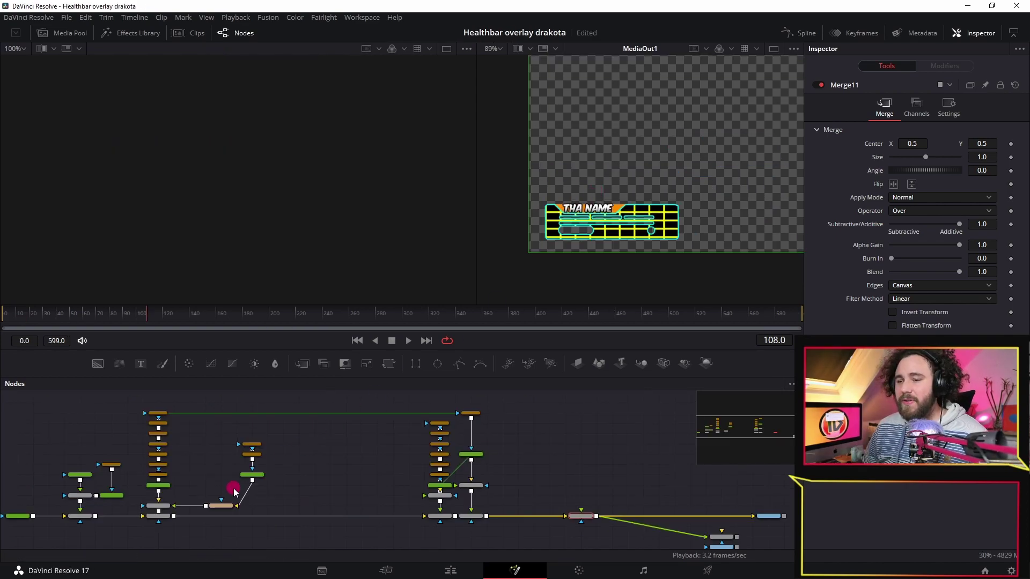
- View the health bar's tiled yellow grid at Transform1 in the first viewer beside the full overlay
left_click(222, 506)
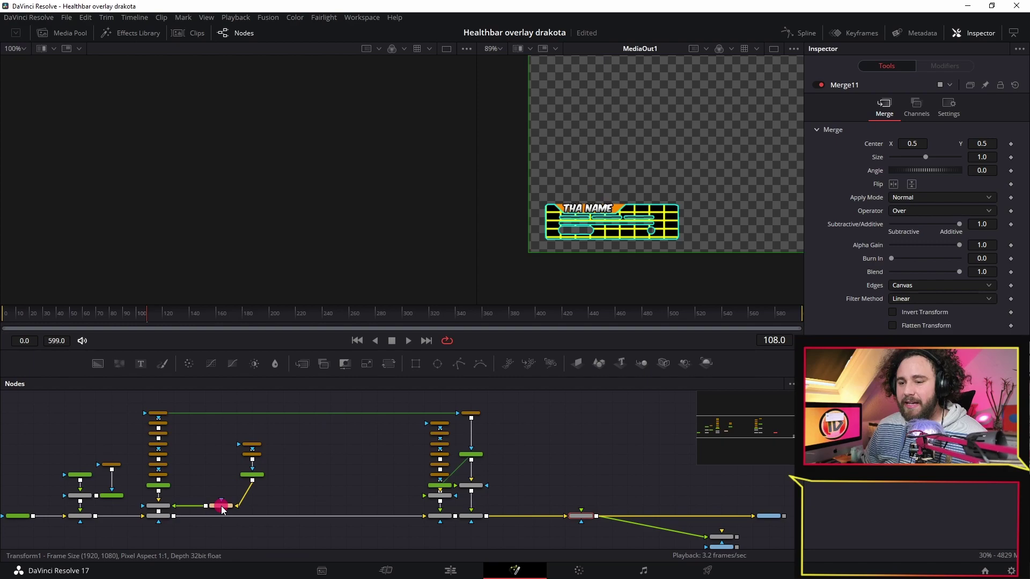
key("1")
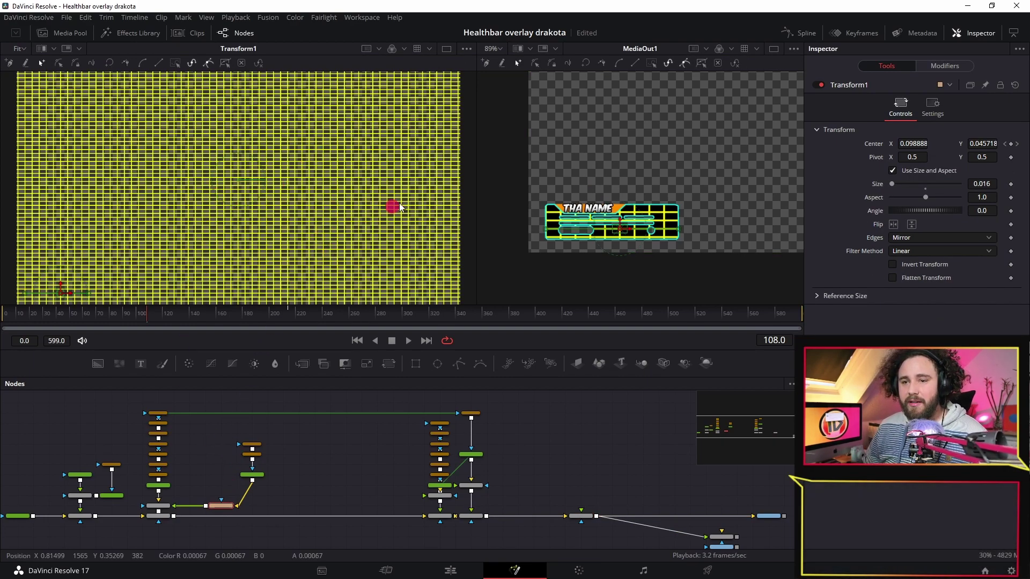
scroll(567, 206, "down", 3)
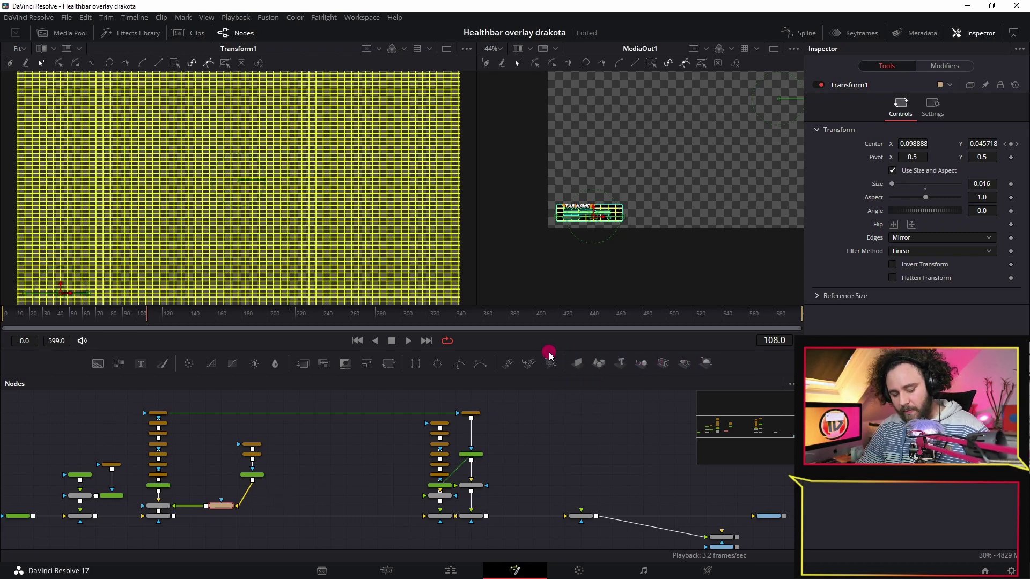
- Search the tool list for "3d" and browse the available 3D tools without adding one
key("shift+space")
type("Displace")
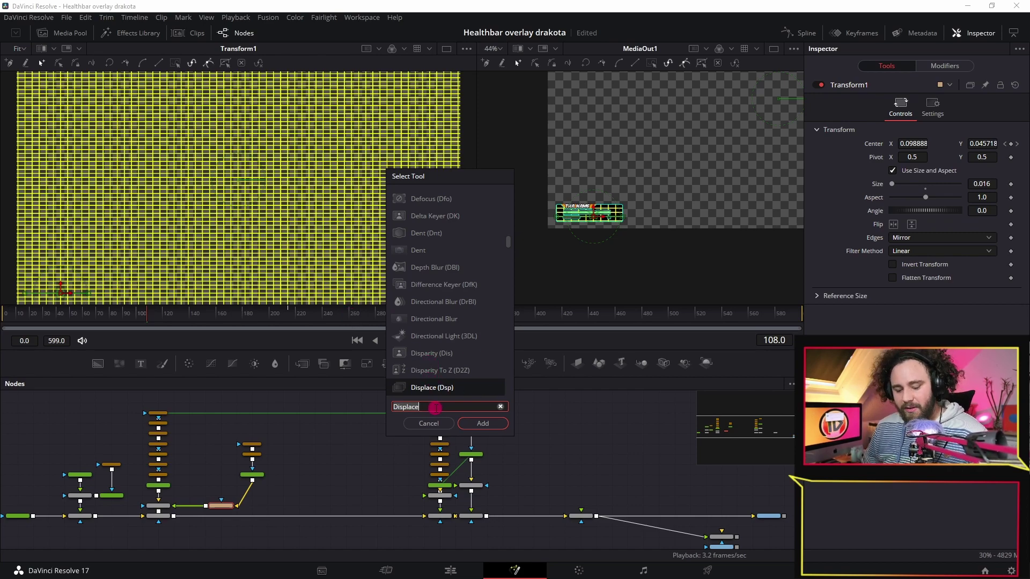
type("3d")
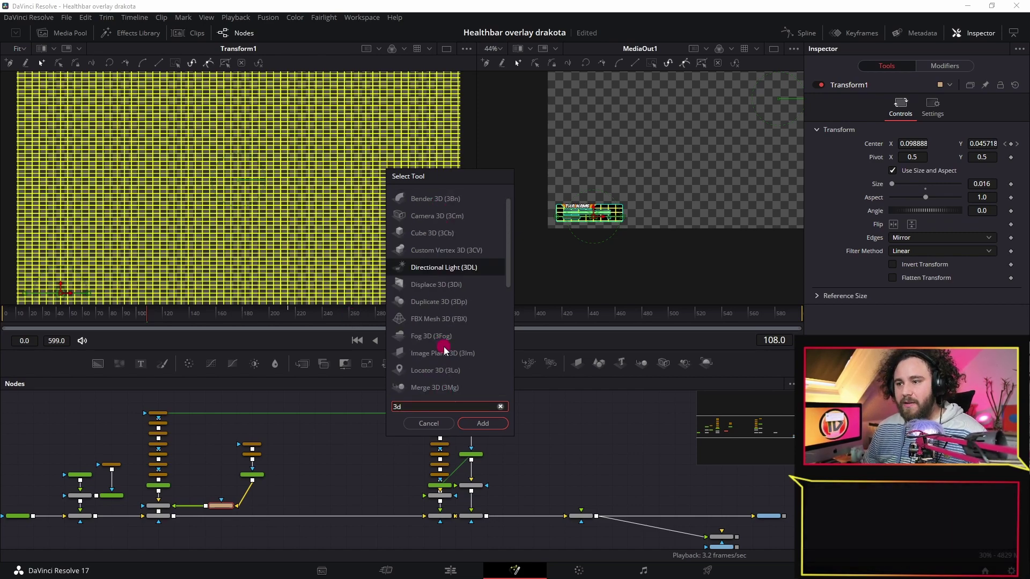
scroll(448, 375, "down", 2)
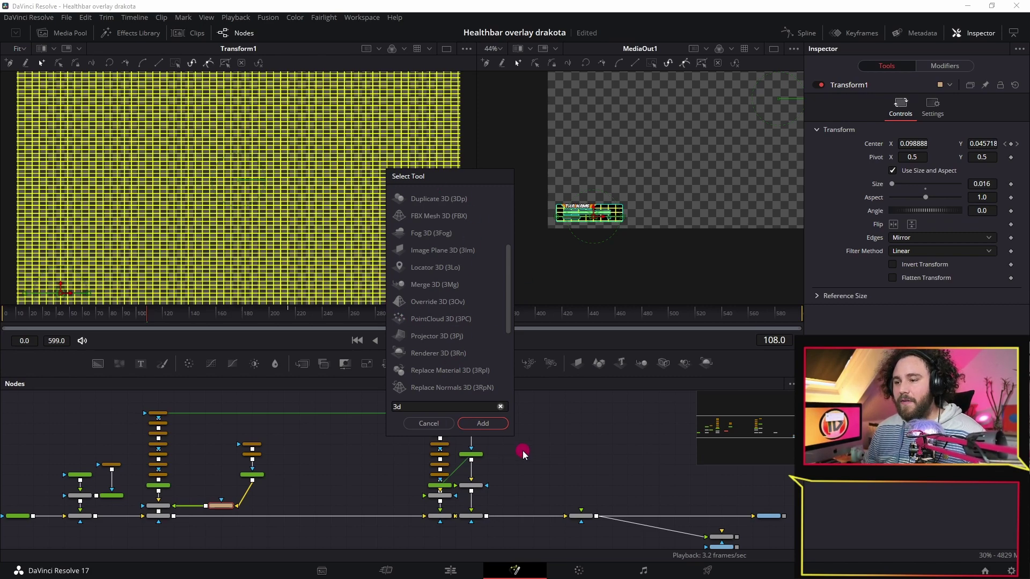
left_click(429, 423)
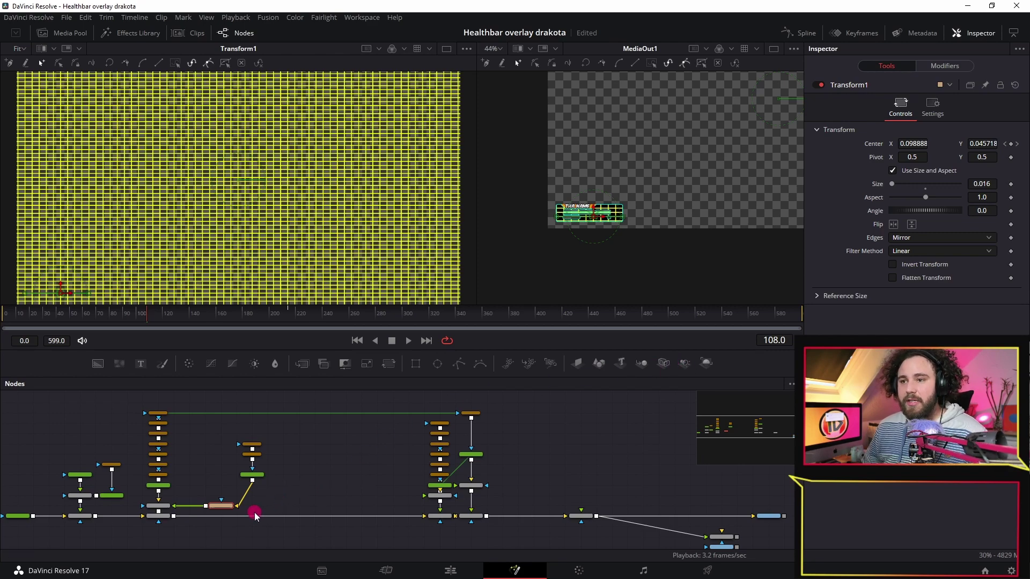
- Add an unconnected Image Plane 3D node in the empty space beside the grid branch
left_click(322, 449)
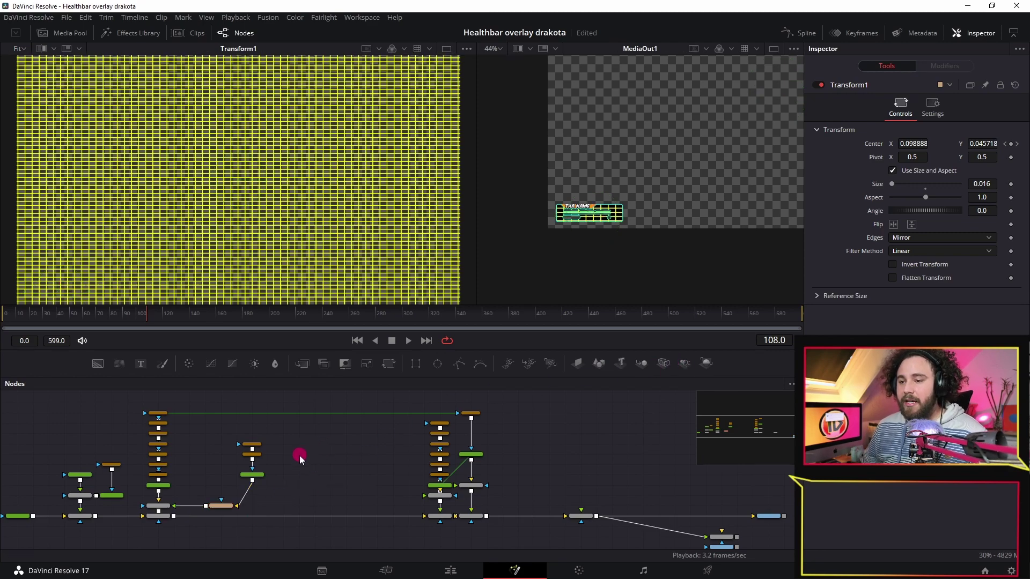
left_click(577, 369)
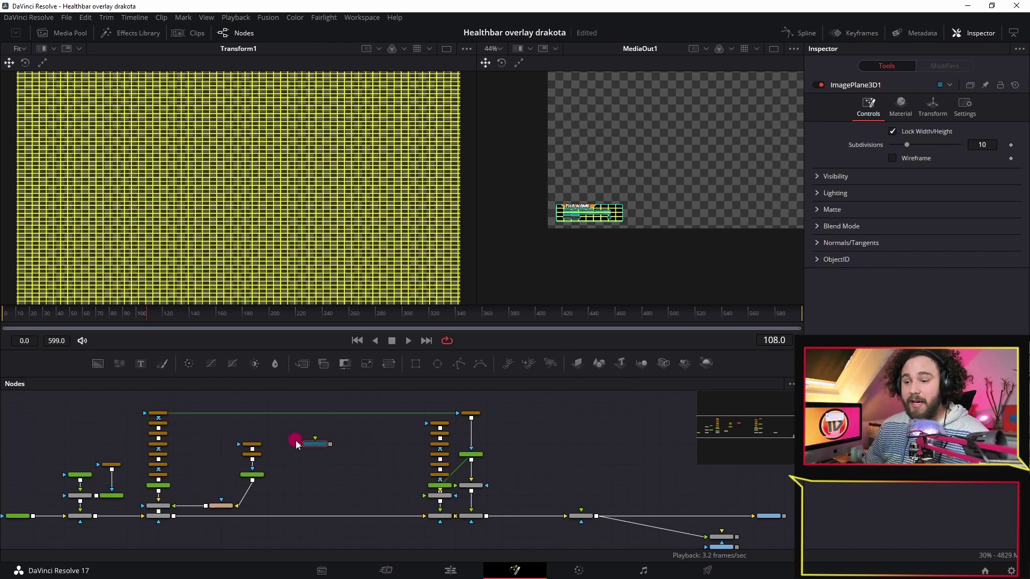
left_click_drag(309, 447, 309, 477)
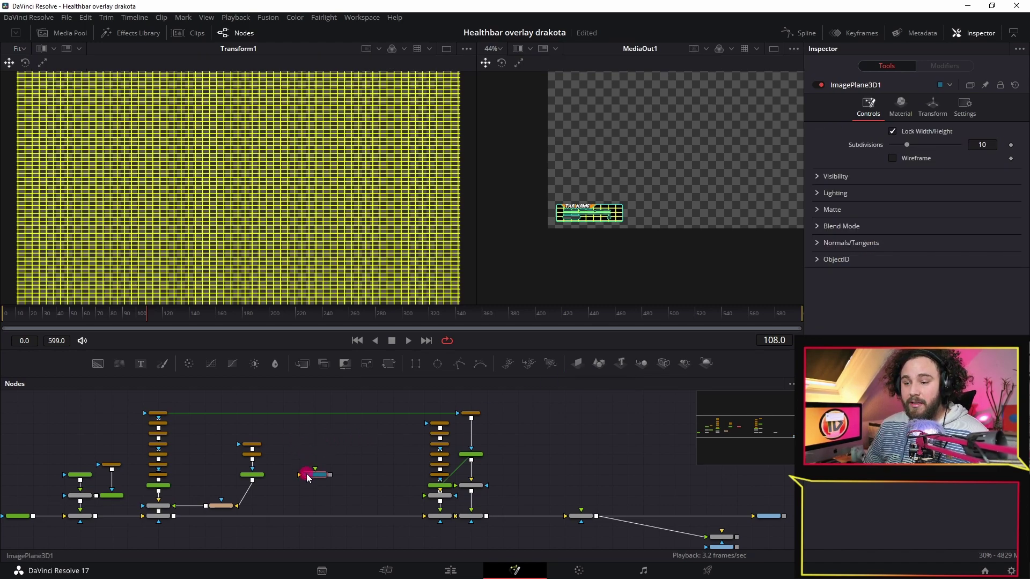
- Disconnect Transform1 from the background merge and move the grid nodes up, clear of the main node line
left_click(178, 507)
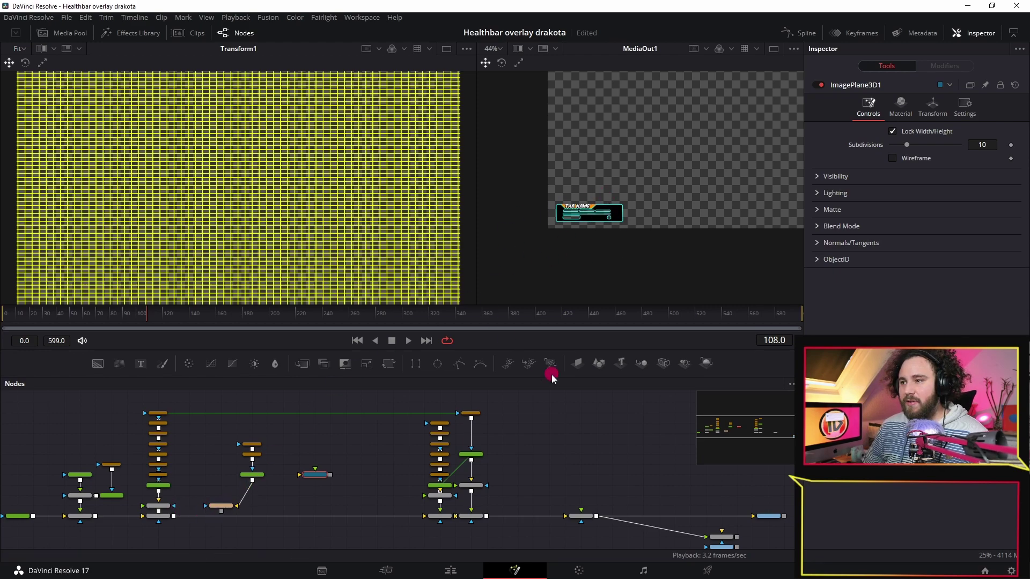
left_click_drag(268, 497, 275, 516)
left_click(230, 530)
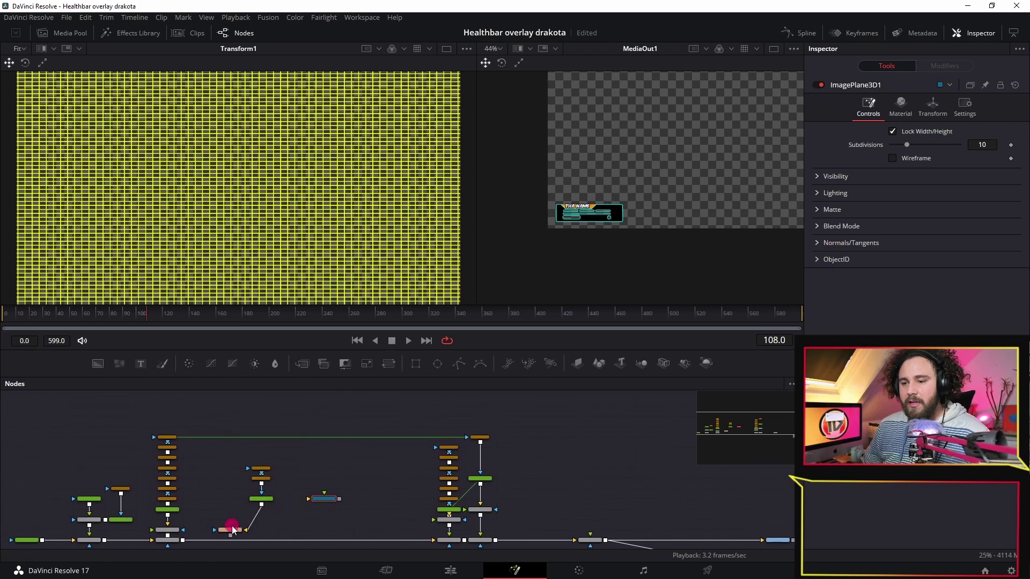
left_click(217, 516)
mouse_move(203, 540)
left_mouse_down()
mouse_move(277, 455)
mouse_move(244, 525)
mouse_move(292, 473)
mouse_move(325, 499)
mouse_move(309, 520)
left_mouse_up()
left_click(311, 522)
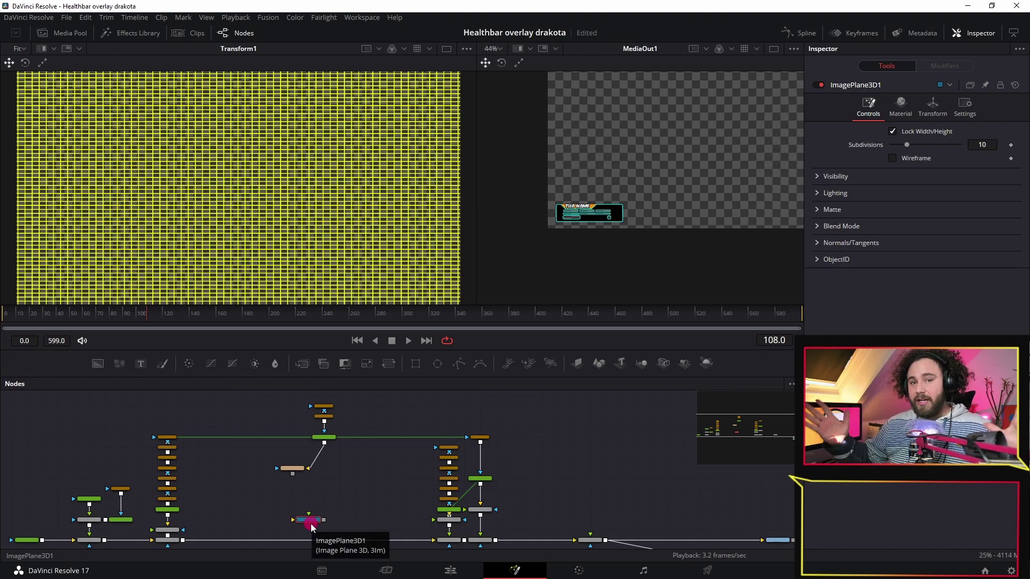
- Connect Transform1's output to ImagePlane3D1 and view the image plane in the first viewer
left_click(297, 469)
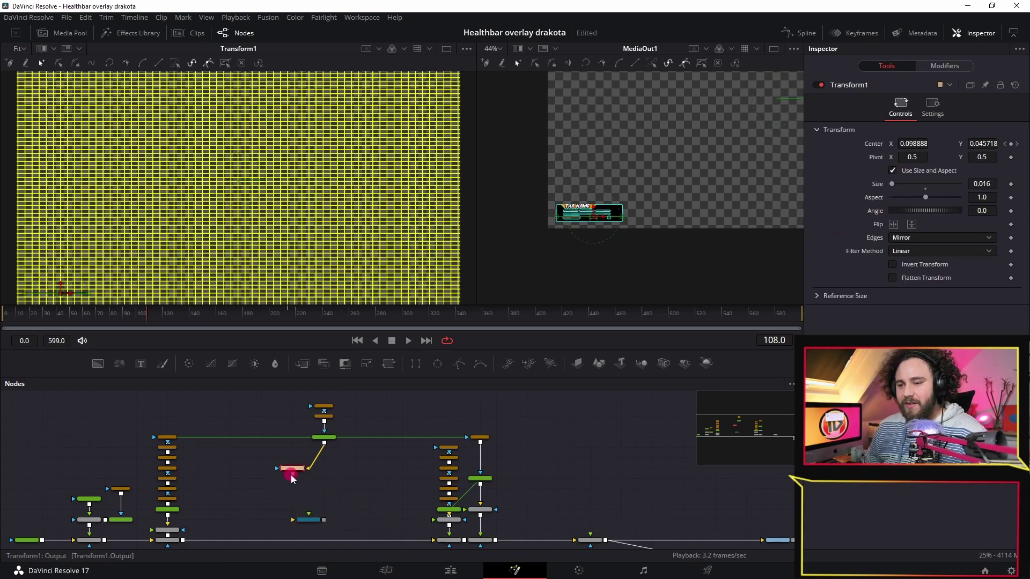
left_click_drag(290, 475, 278, 516)
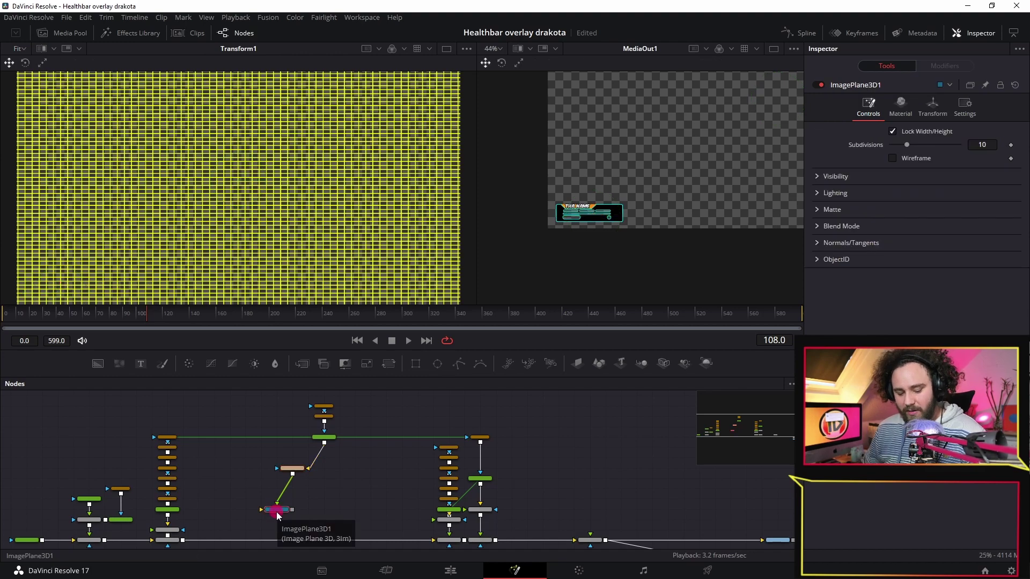
key("1")
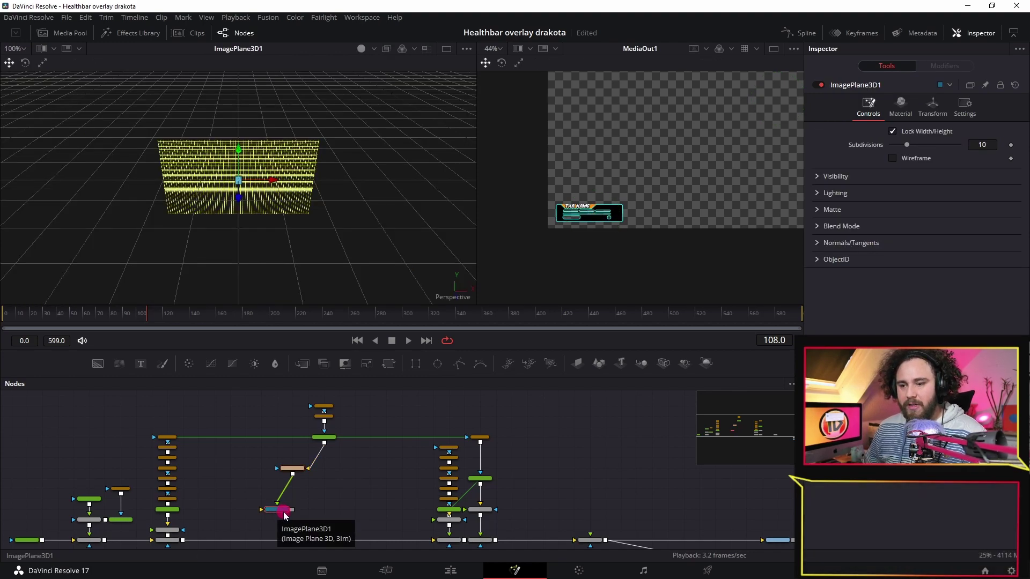
- Examine the yellow grid's image plane in the 3D perspective view from different angles and distances
scroll(284, 518, "up", 2)
scroll(280, 510, "up", 4)
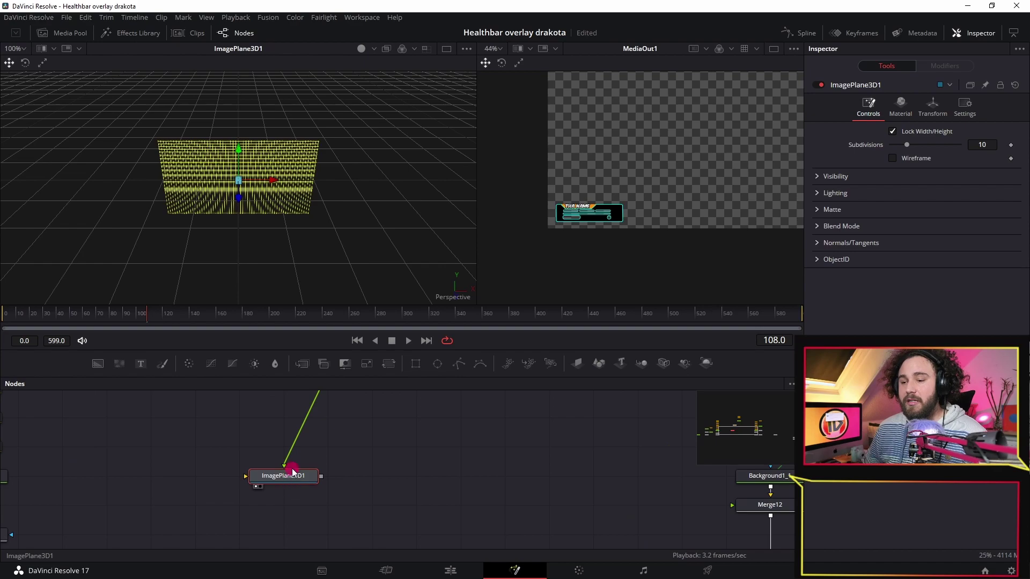
left_click_drag(288, 215, 302, 256)
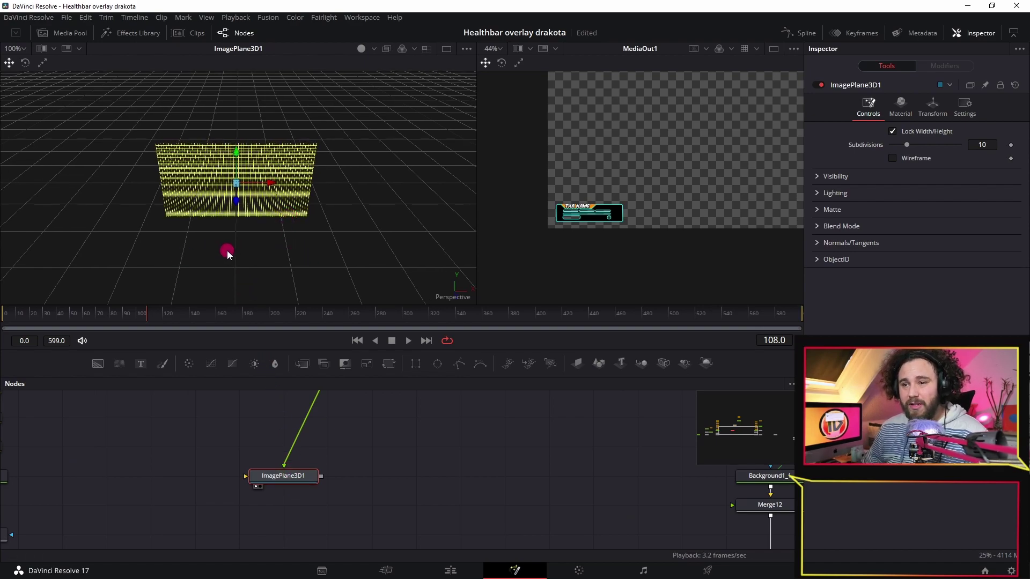
left_click_drag(164, 255, 119, 189)
right_click(119, 189)
left_click(141, 217)
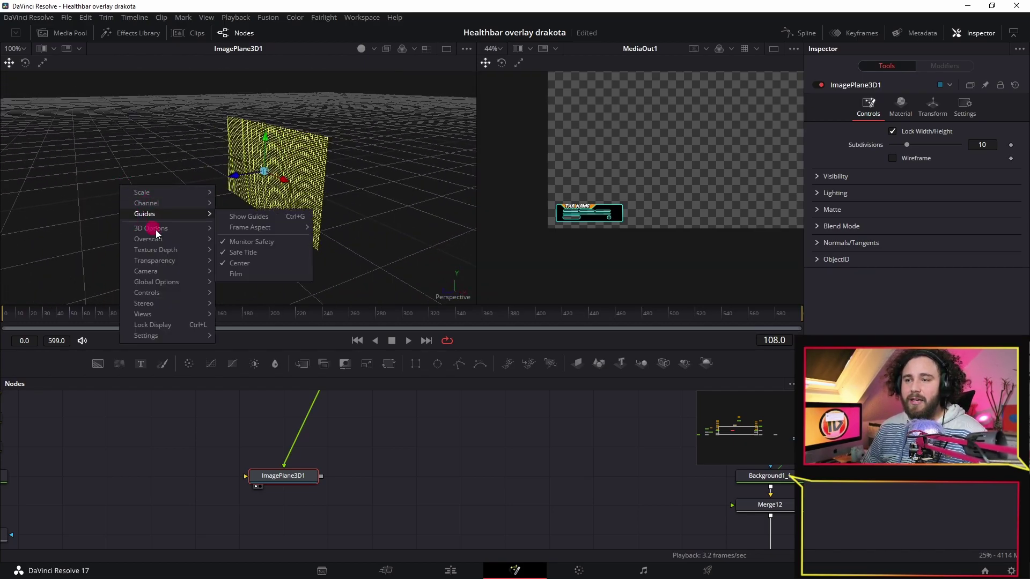
left_click(60, 246)
left_click_drag(60, 246, 125, 275)
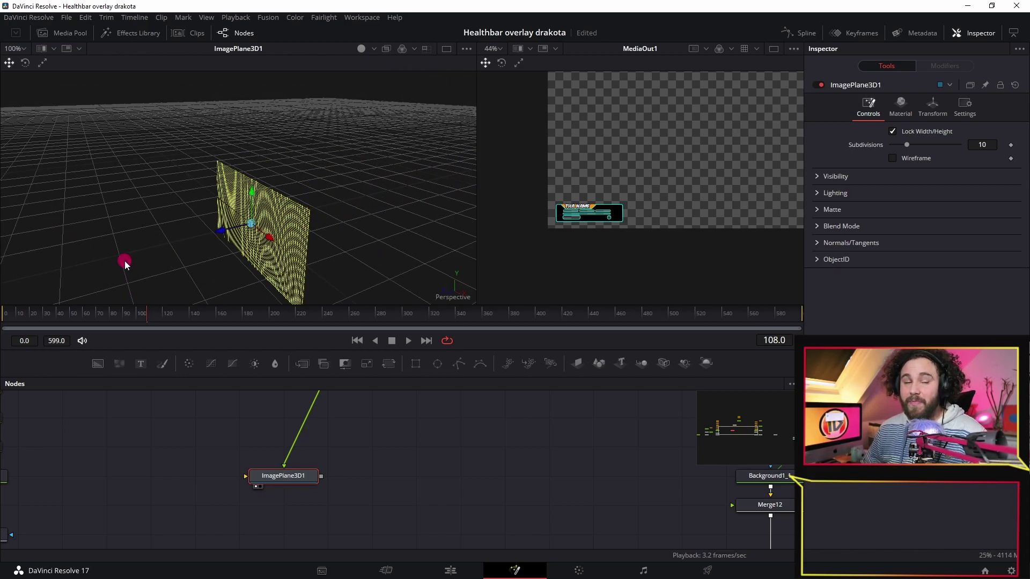
left_click_drag(440, 235, 294, 233)
scroll(272, 257, "down", 3)
scroll(272, 258, "down", 2)
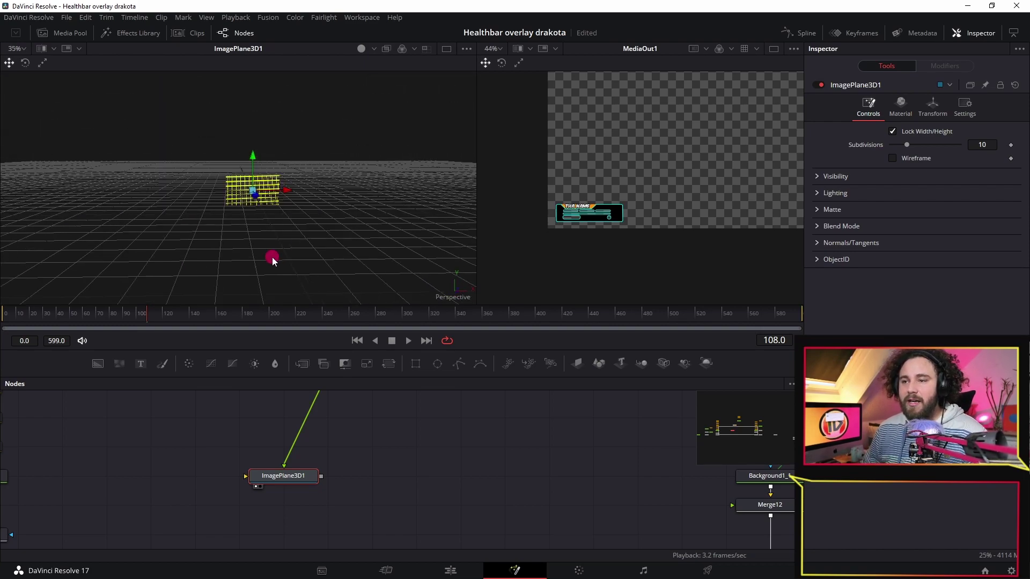
scroll(272, 258, "up", 5)
scroll(272, 257, "down", 3)
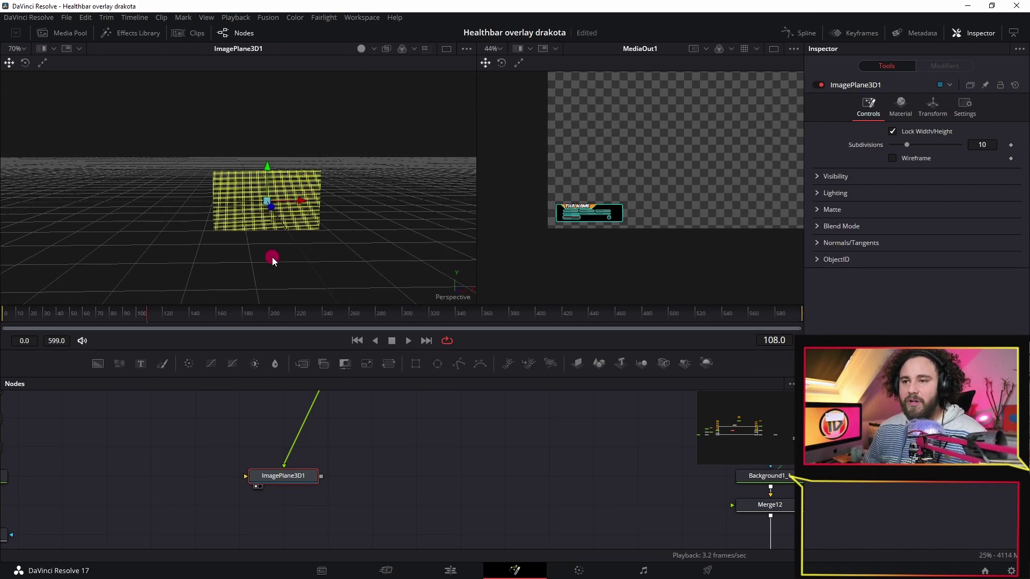
scroll(272, 259, "down", 2)
left_click_drag(314, 238, 257, 295)
right_click(258, 296)
left_click(221, 277)
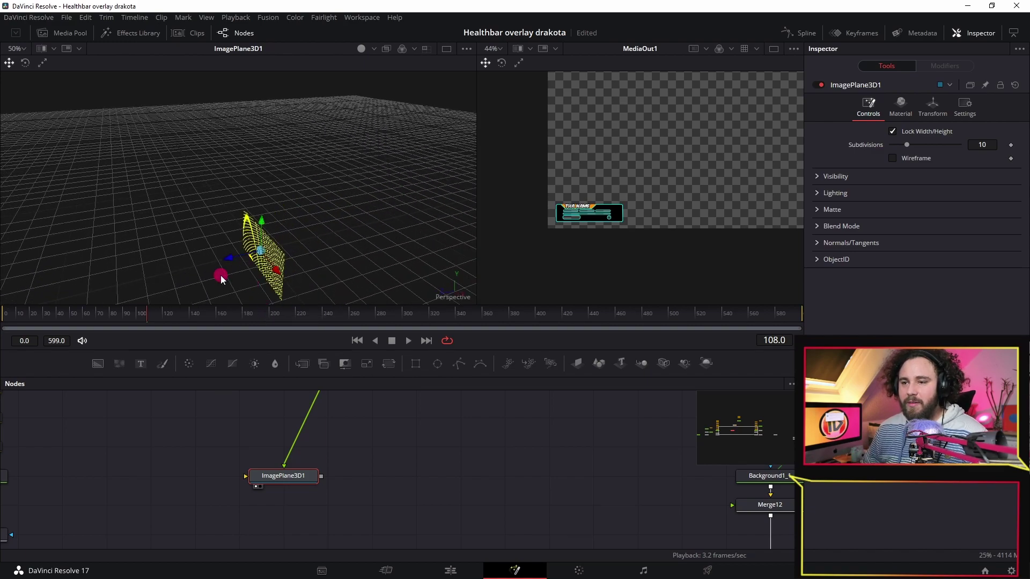
scroll(222, 278, "down", 5)
scroll(228, 257, "up", 7)
scroll(228, 255, "down", 4)
scroll(228, 255, "up", 4)
scroll(226, 252, "down", 4)
scroll(226, 252, "up", 3)
scroll(227, 252, "down", 2)
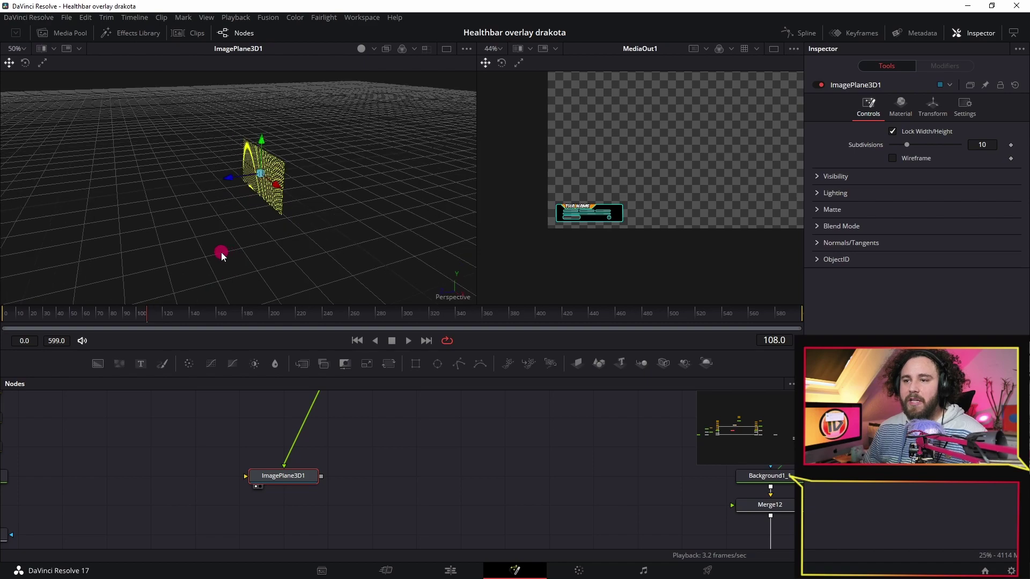
scroll(245, 249, "down", 2)
scroll(244, 246, "up", 4)
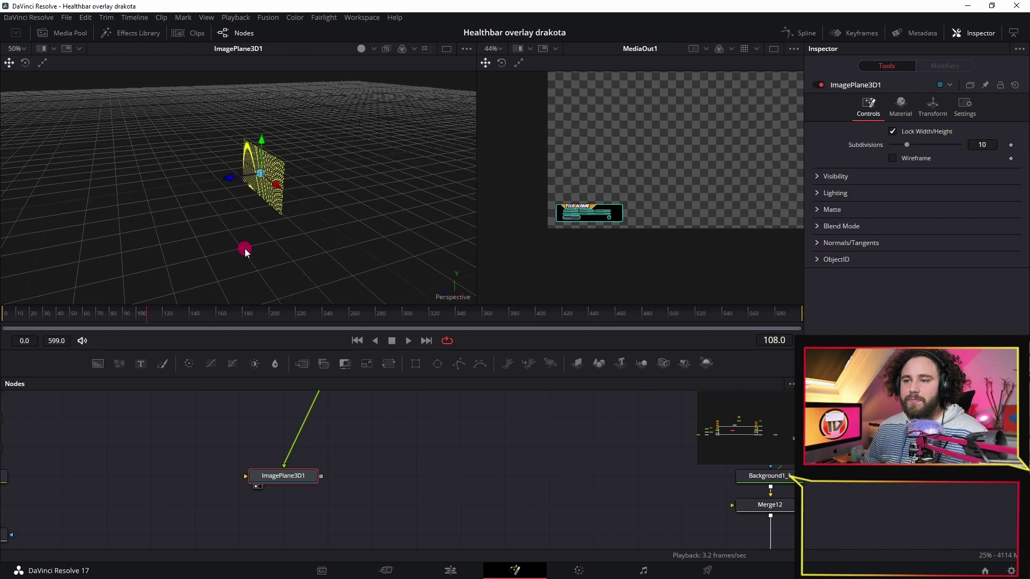
left_click_drag(215, 231, 204, 271)
scroll(333, 225, "up", 2)
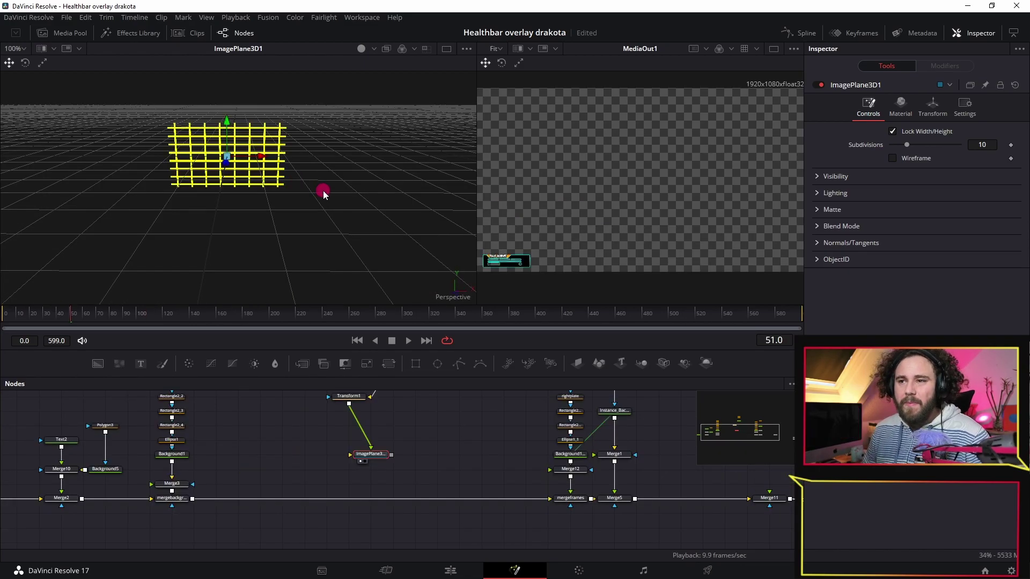
left_click_drag(322, 193, 294, 163)
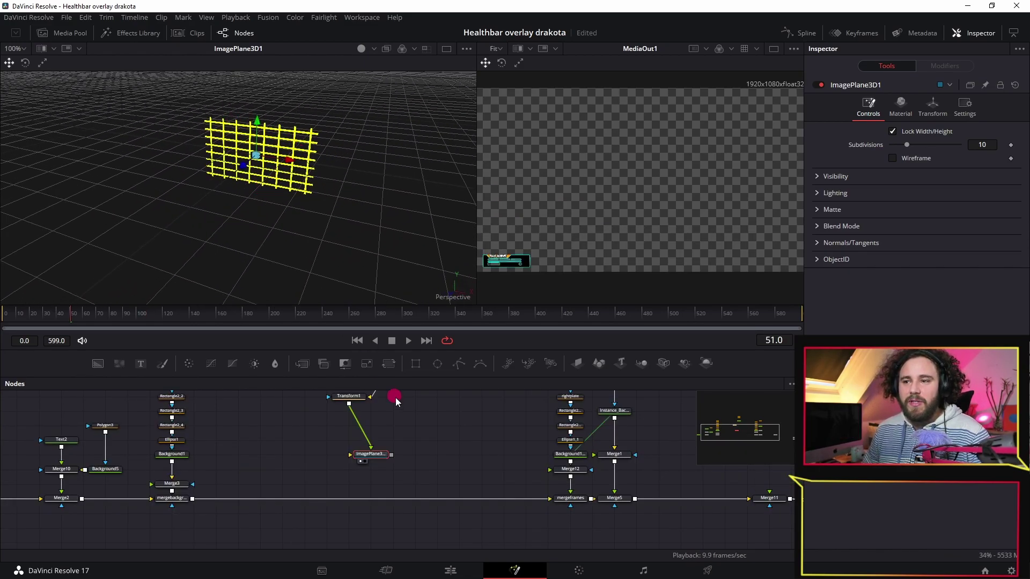
- Inspect the size and position settings of Transform1, which feeds the image plane
left_click(349, 395)
left_click(971, 194)
left_click(354, 157)
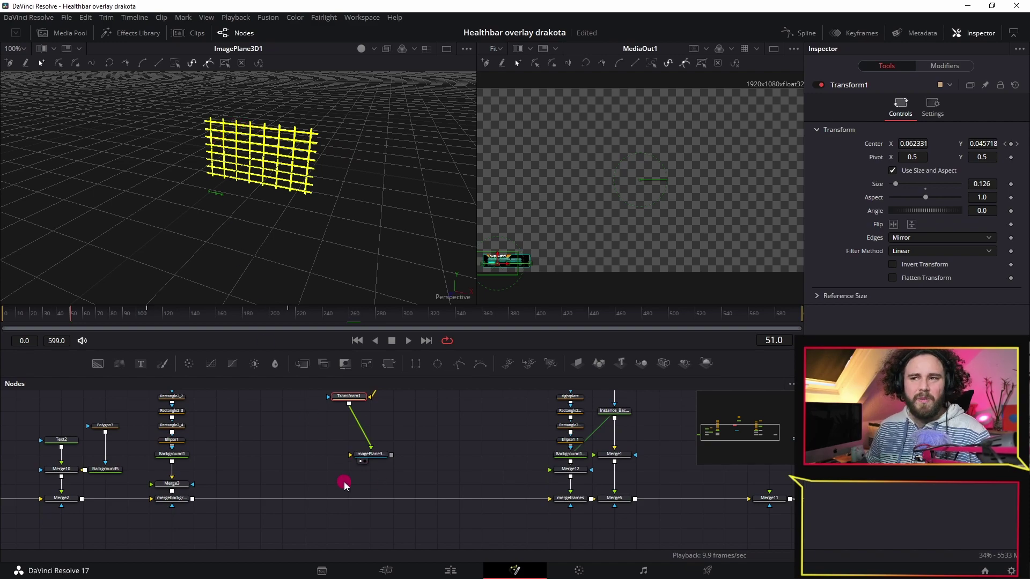
- Add a Renderer 3D node after ImagePlane3D1 and place it between the image plane and the background nodes
left_click(363, 456)
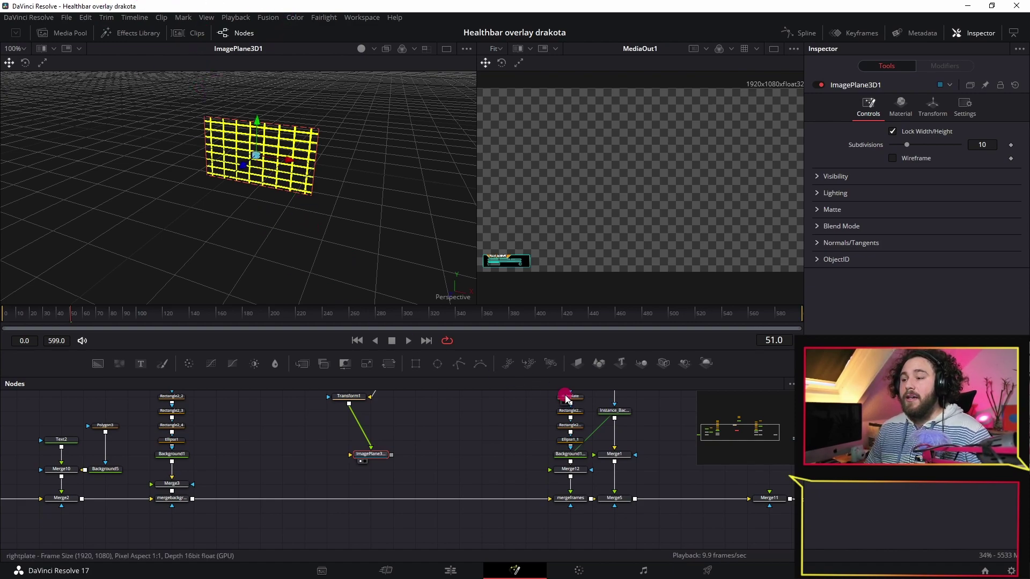
left_click(708, 363)
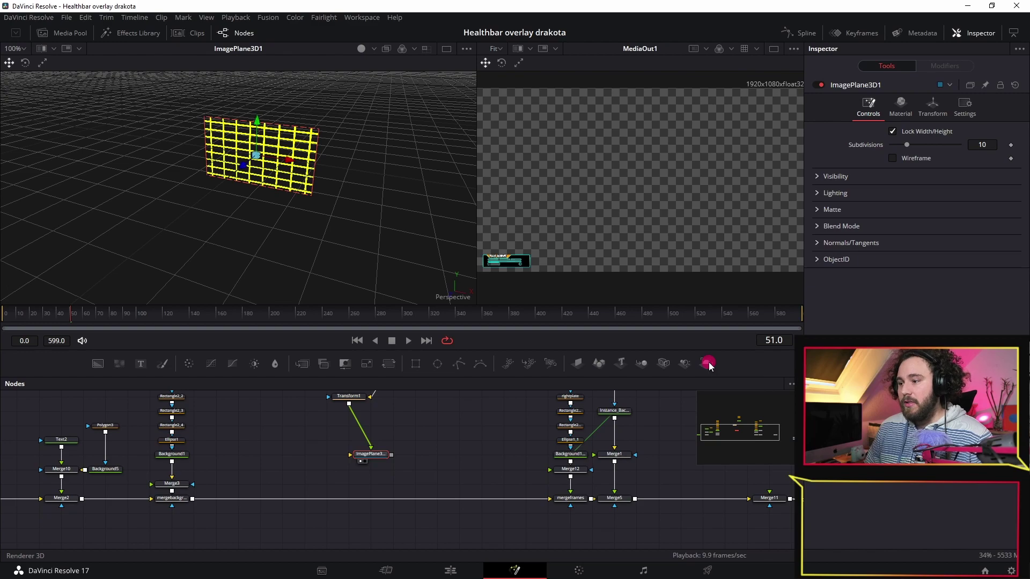
left_click_drag(402, 455, 261, 457)
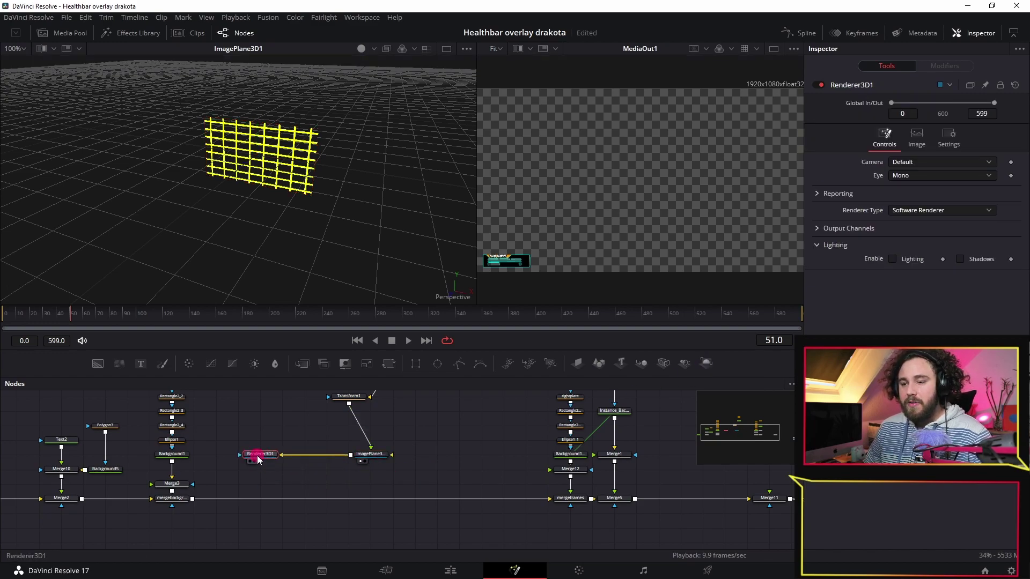
- Show Renderer3D1 in the first viewer, then try shifting ImagePlane3D1 in depth and reset its Z translation to 0
key("1")
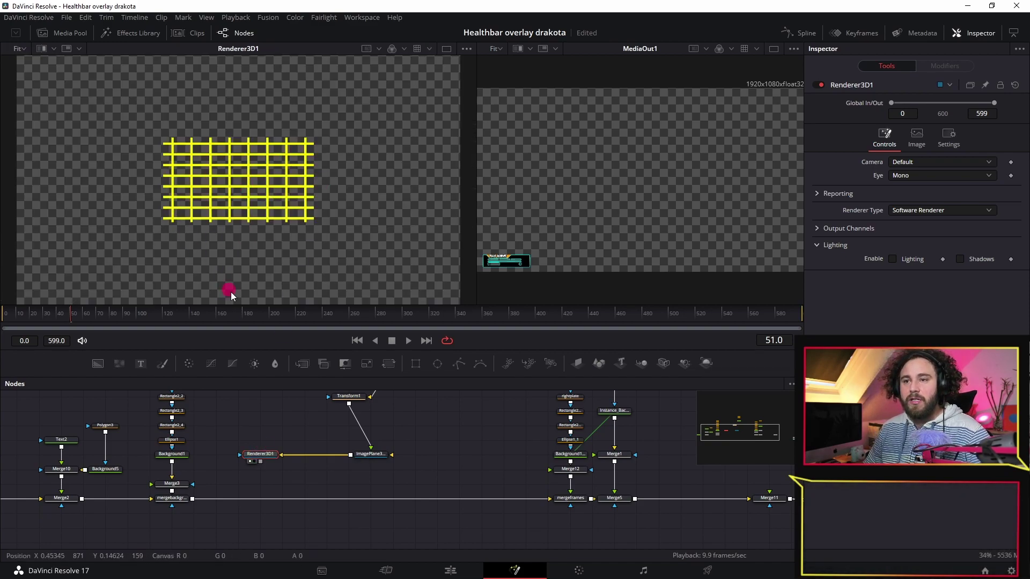
left_click(371, 457)
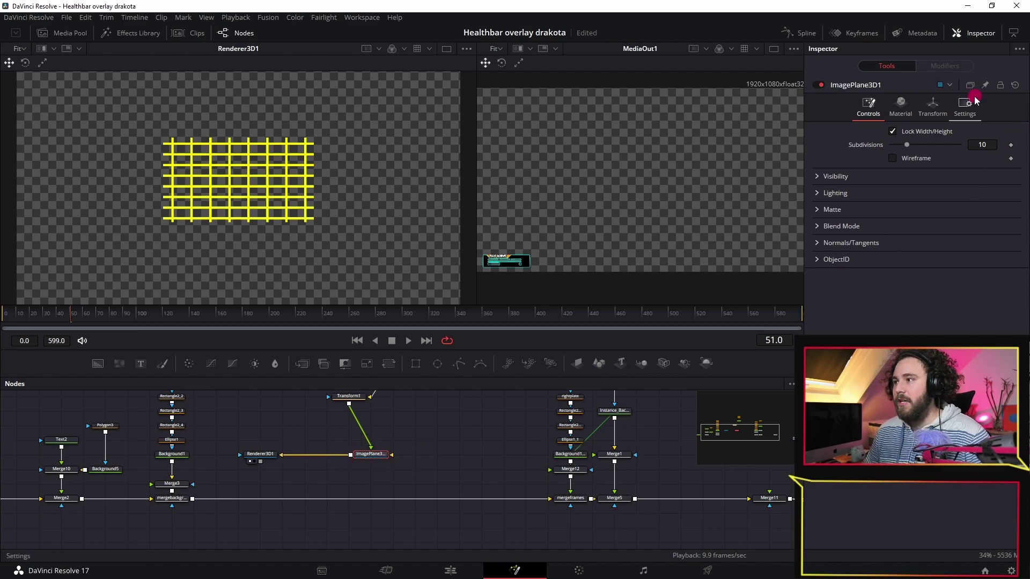
left_click(938, 113)
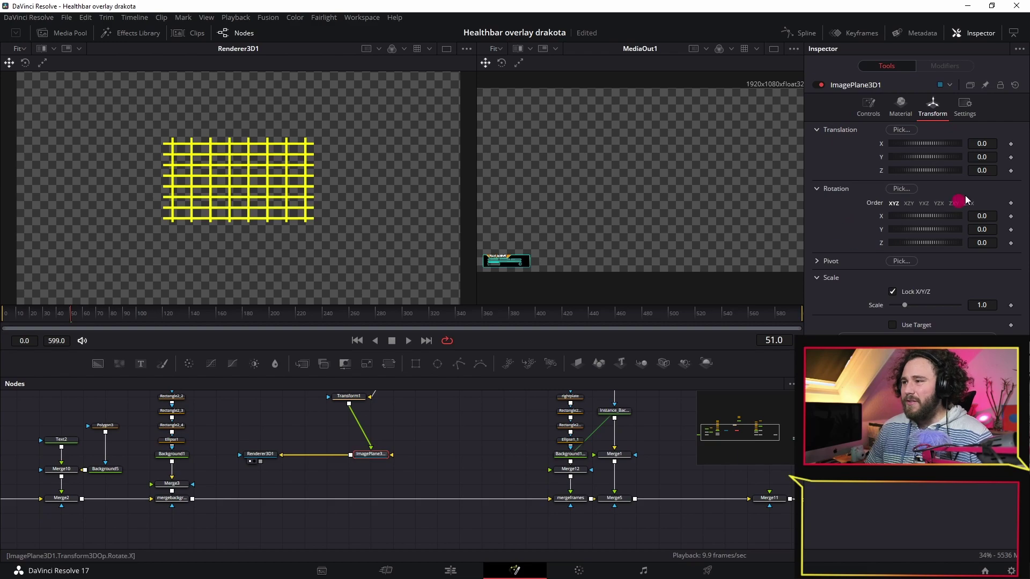
left_click_drag(892, 171, 908, 175)
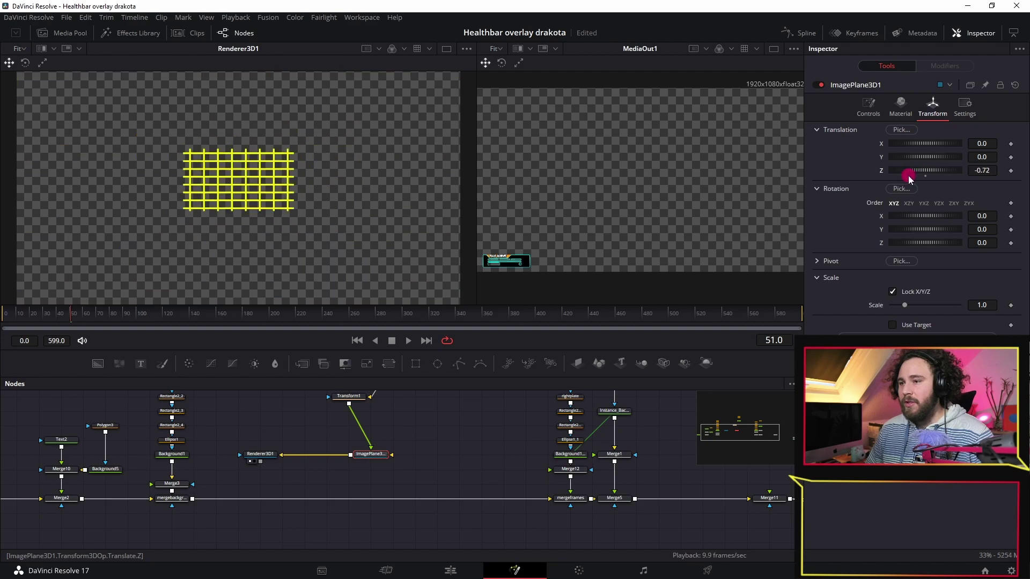
double_click(887, 171)
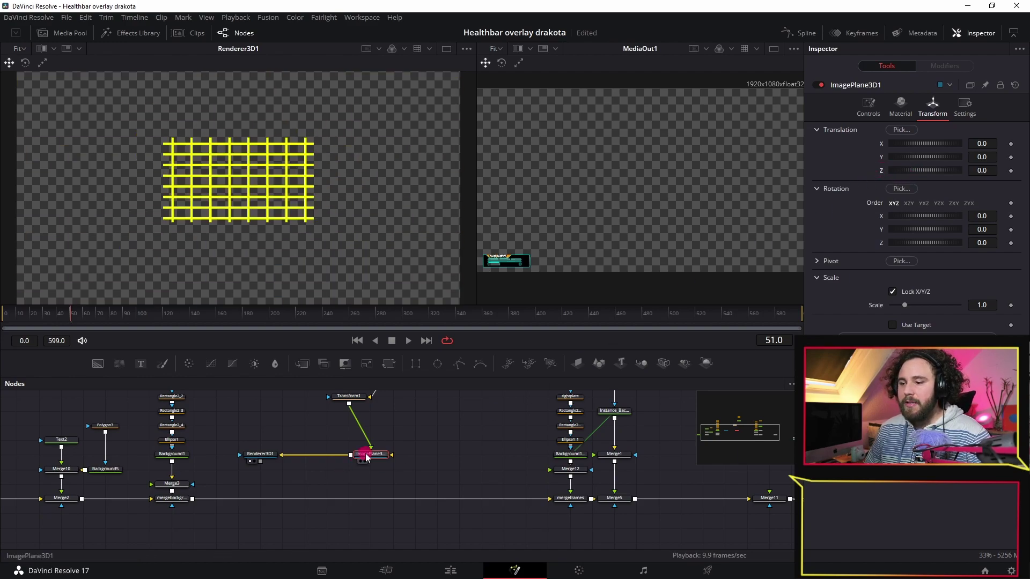
- Show ImagePlane3D1 in the second viewer and bring the plane forward to a Z translation of 0.72
key("2")
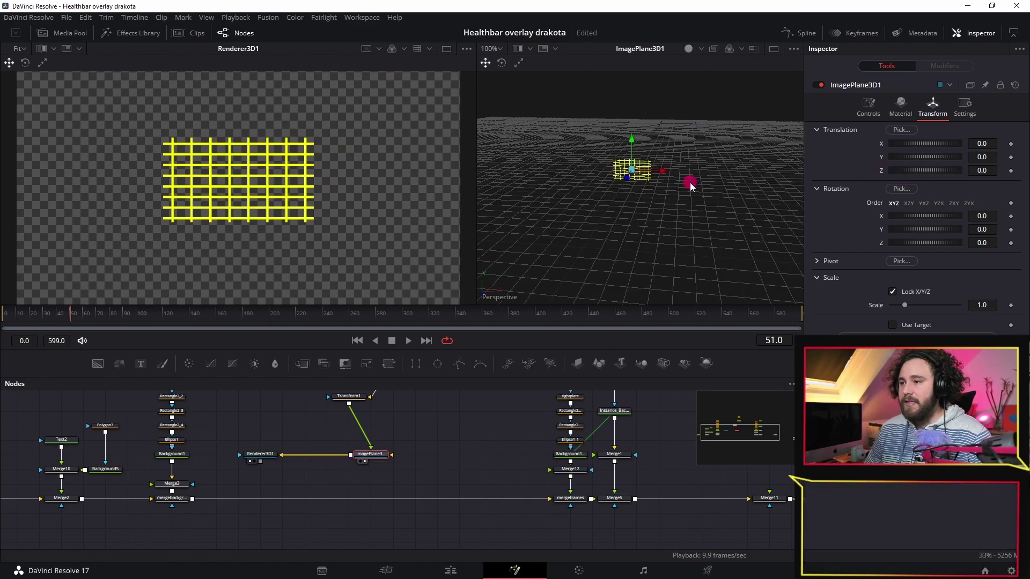
left_click_drag(606, 232, 524, 209)
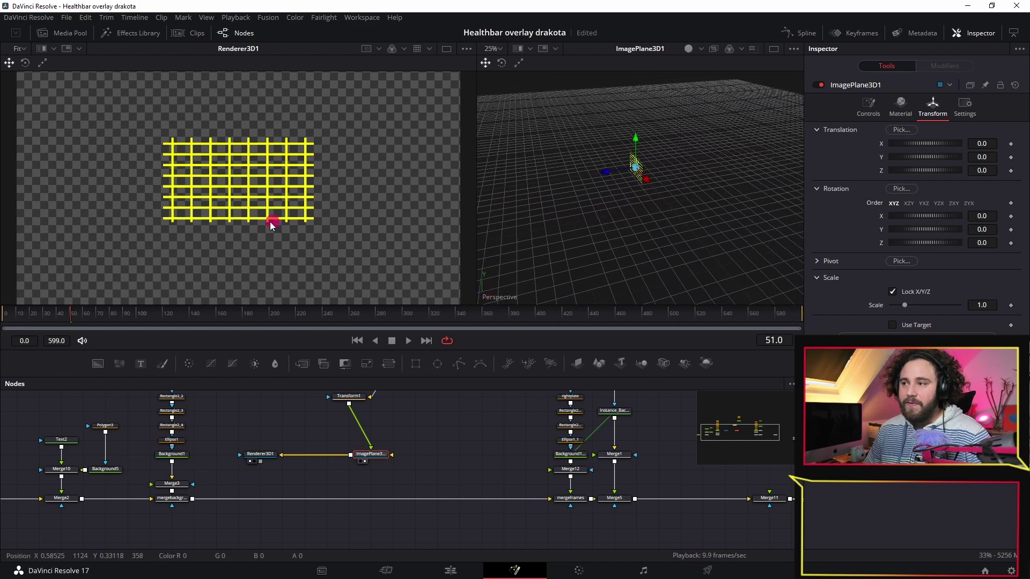
mouse_move(918, 170)
left_mouse_down()
mouse_move(908, 167)
mouse_move(923, 179)
left_mouse_up()
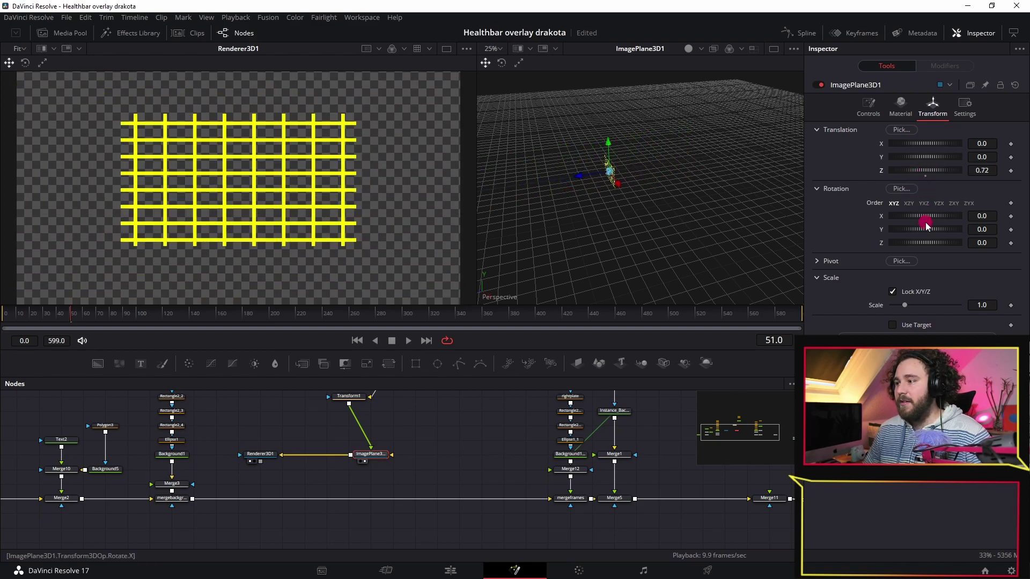
mouse_move(917, 218)
left_mouse_down()
mouse_move(933, 218)
mouse_move(902, 221)
mouse_move(928, 223)
mouse_move(909, 230)
left_mouse_up()
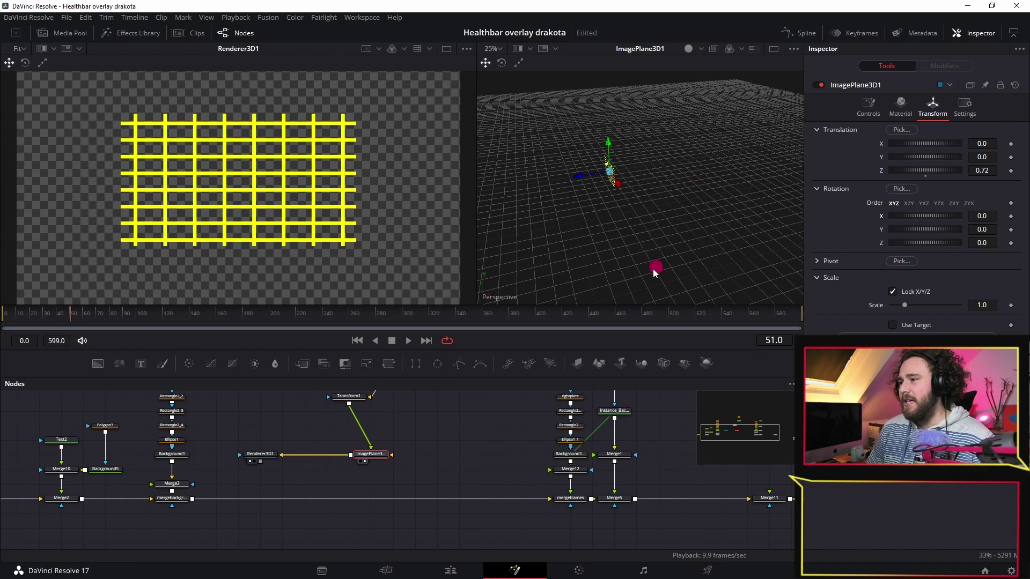
- Connect Renderer3D1's output to the foreground input of Merge3
left_click(263, 459)
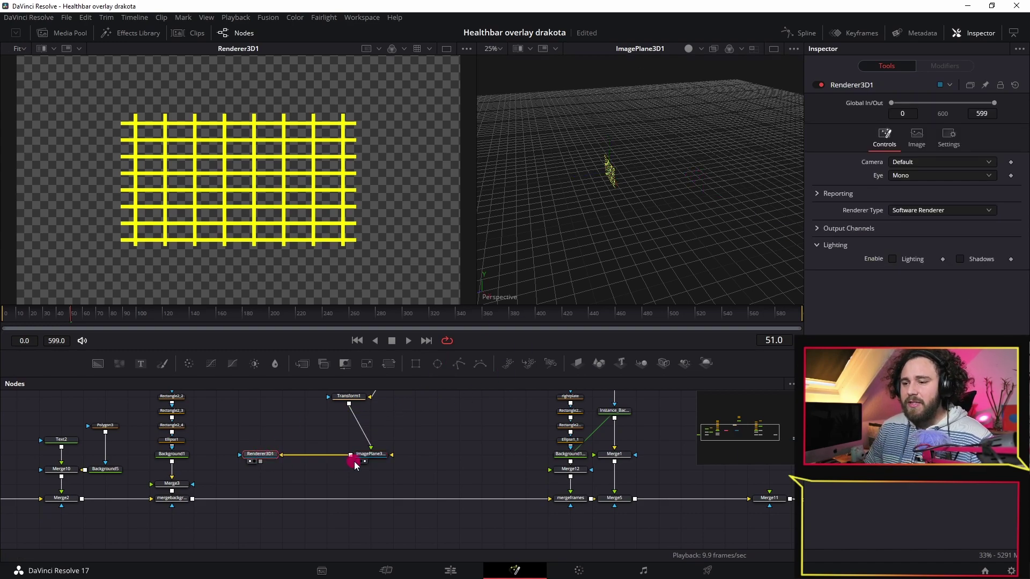
left_click(369, 453)
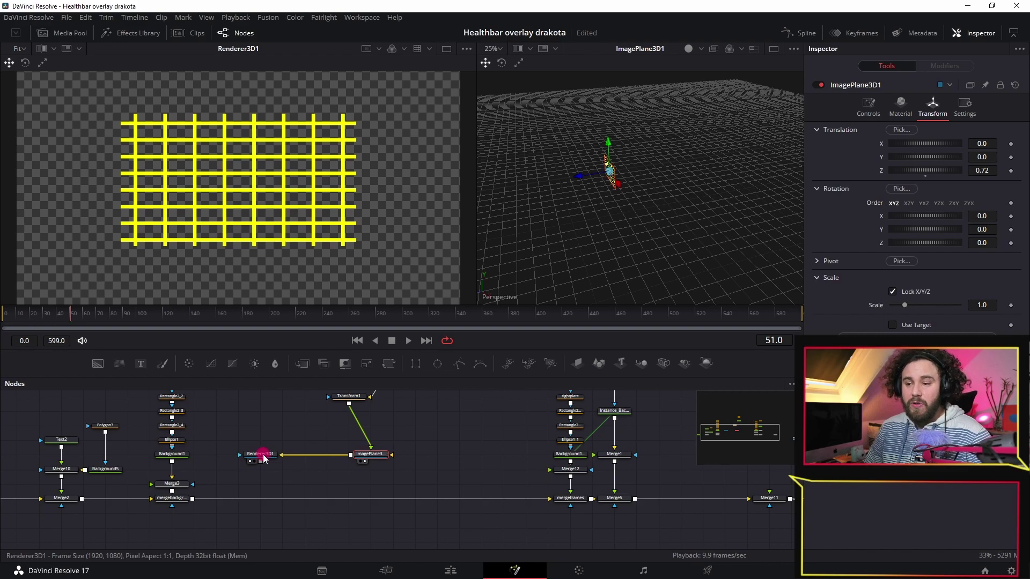
left_click(264, 458)
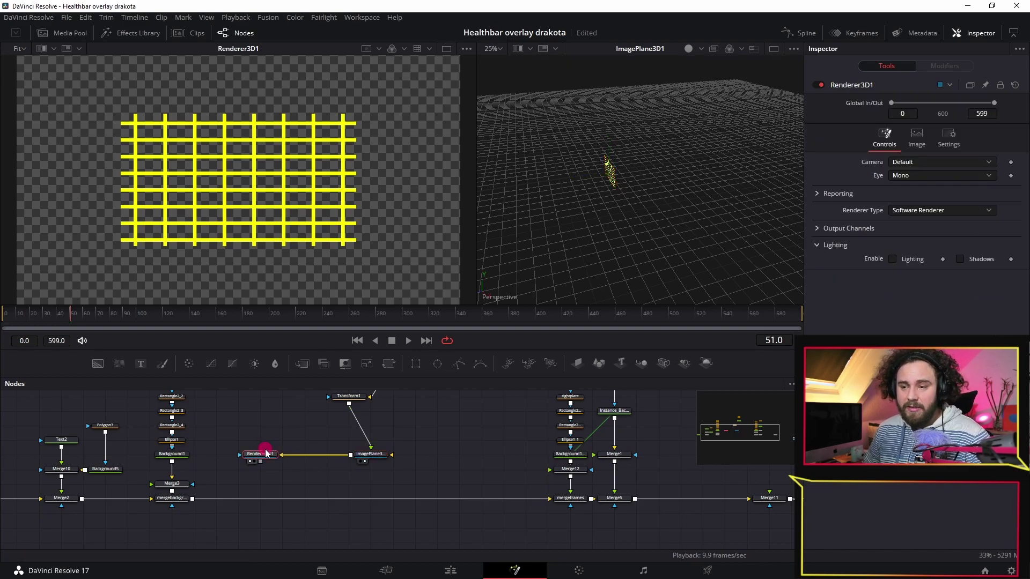
left_click_drag(261, 462, 152, 487)
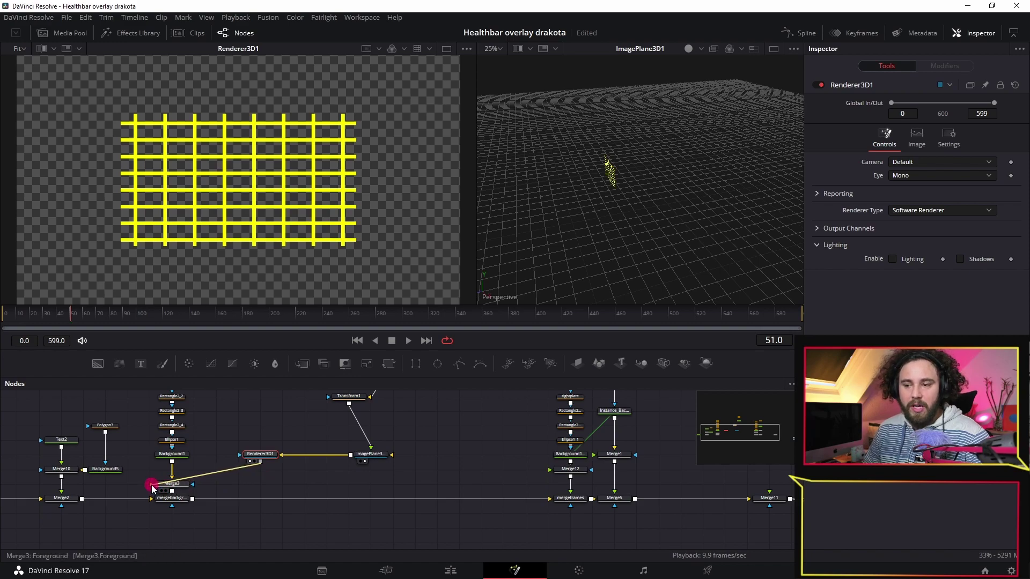
left_click_drag(152, 487, 151, 487)
- Show MediaOut1 in the second viewer, framed closely on the health bar
left_click_drag(618, 528, 264, 504)
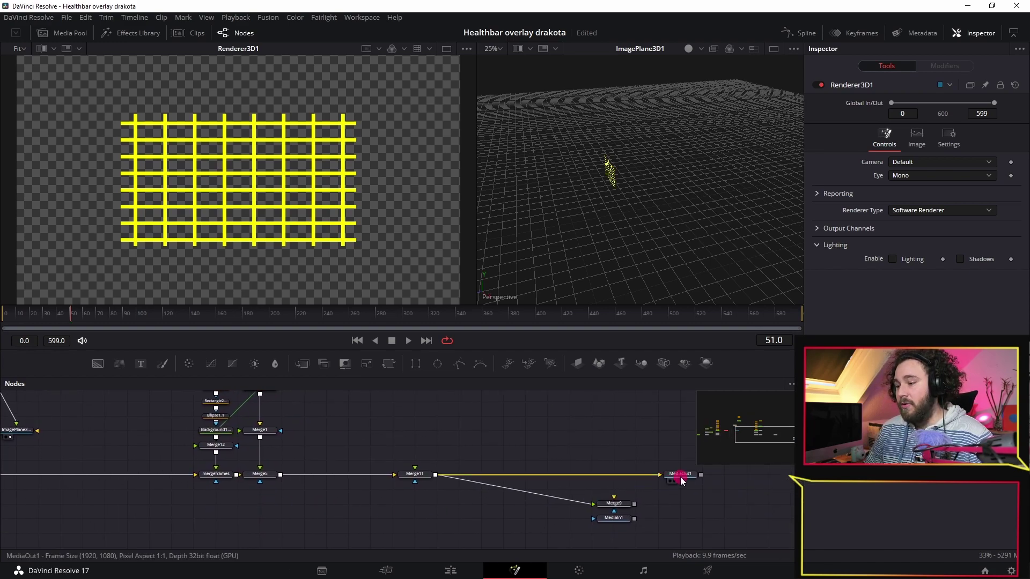
left_click(681, 479)
key("2")
left_click_drag(504, 270, 559, 262)
left_click_drag(145, 458, 414, 411)
scroll(590, 258, "up", 4)
left_click_drag(483, 280, 664, 258)
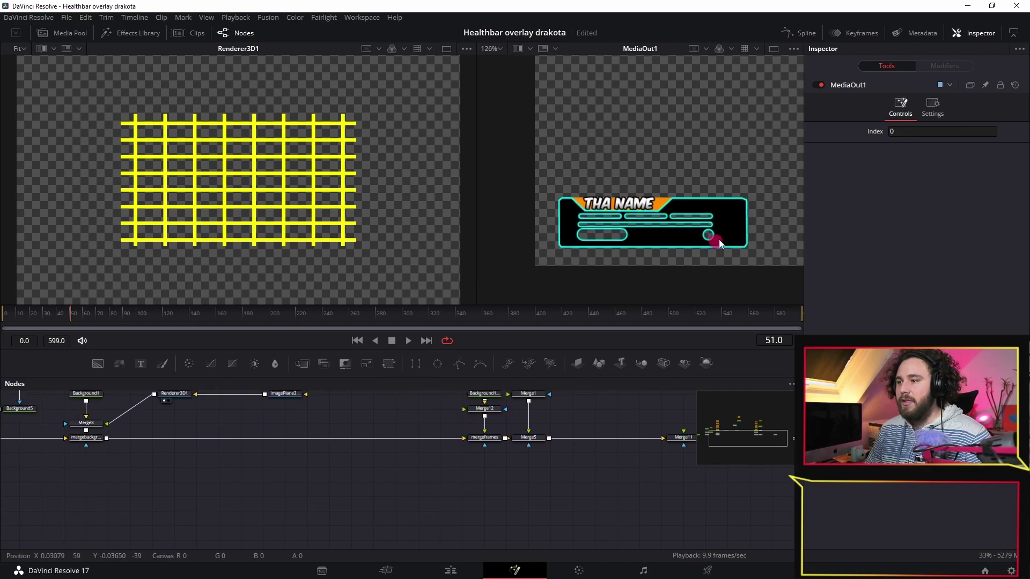
- Check Merge3's output in the first viewer and return that viewer to Renderer3D1
left_click_drag(156, 418, 151, 463)
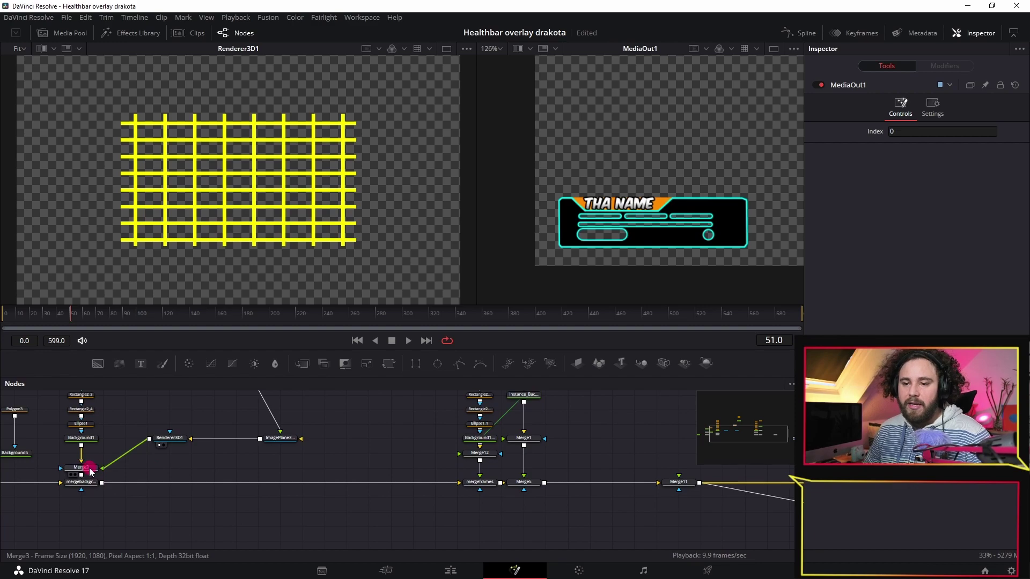
left_click(88, 469)
key("1")
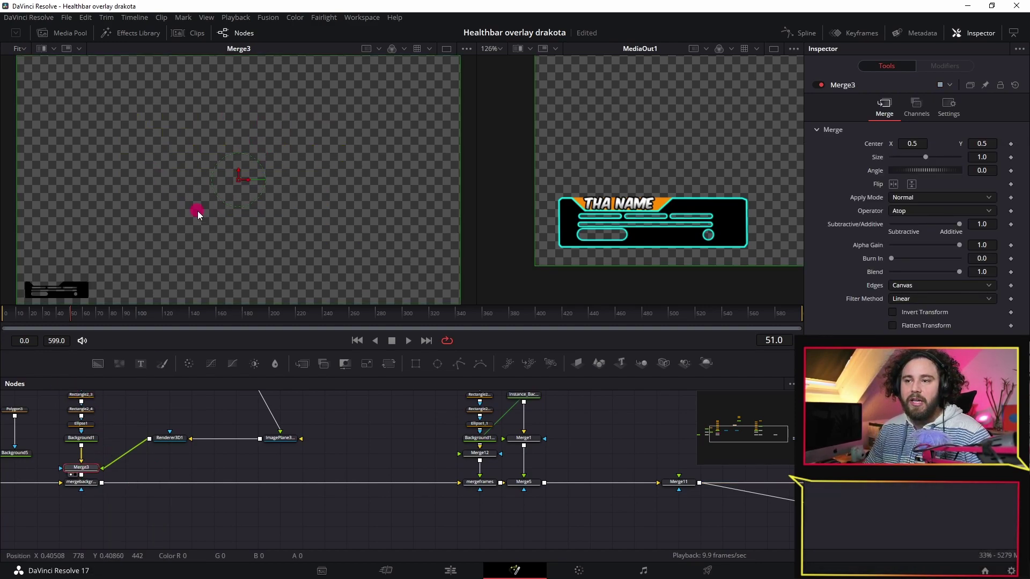
left_click(169, 438)
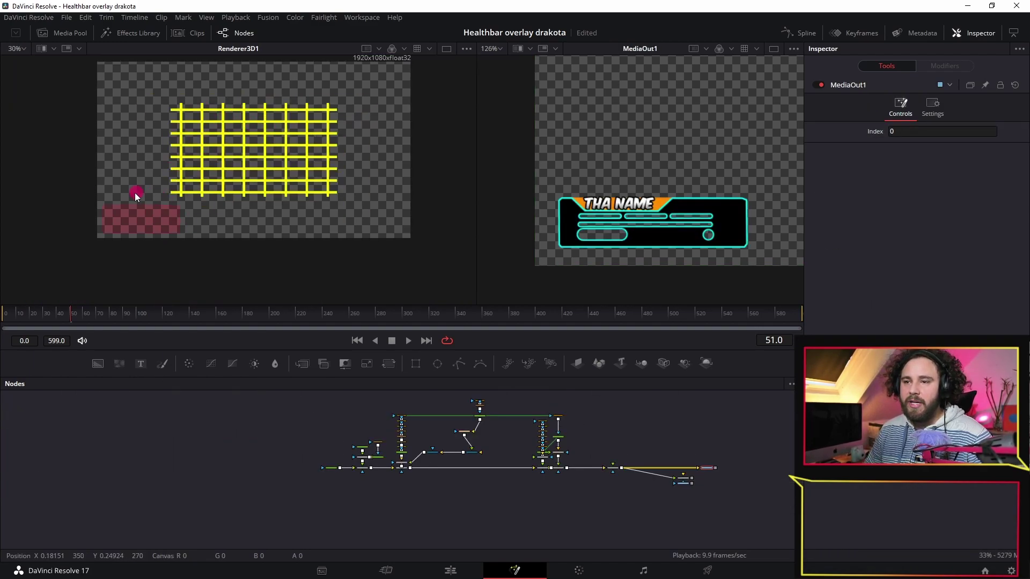
- Insert a Transform node between Renderer3D1 and Merge3, with size 0.31 and its center over the health bar at about X 0.086, Y 0.084
left_click(435, 458)
scroll(434, 429, "up", 6)
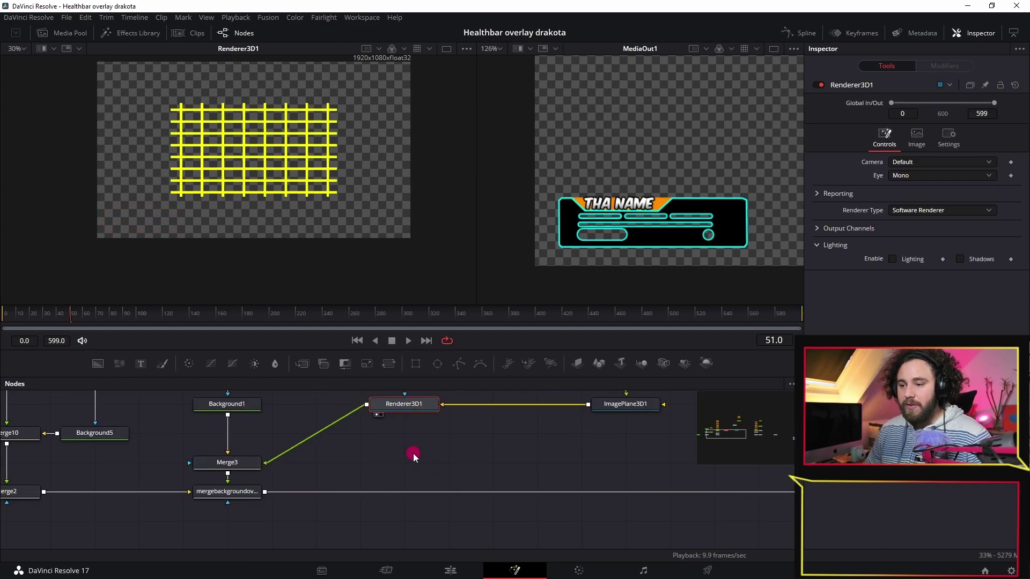
left_click_drag(388, 518, 397, 457)
scroll(460, 432, "down", 3)
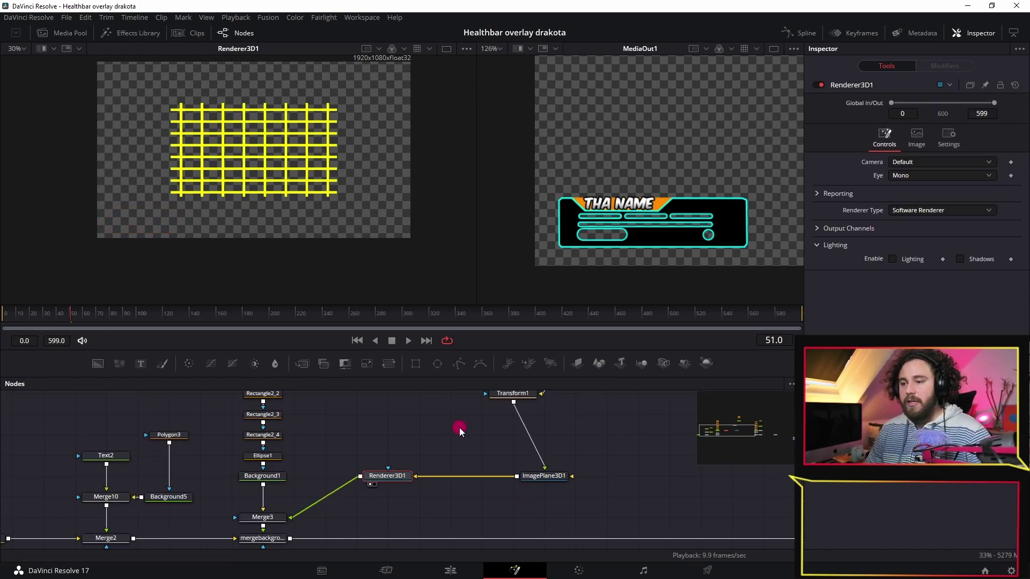
left_click(389, 368)
left_click_drag(335, 476, 349, 519)
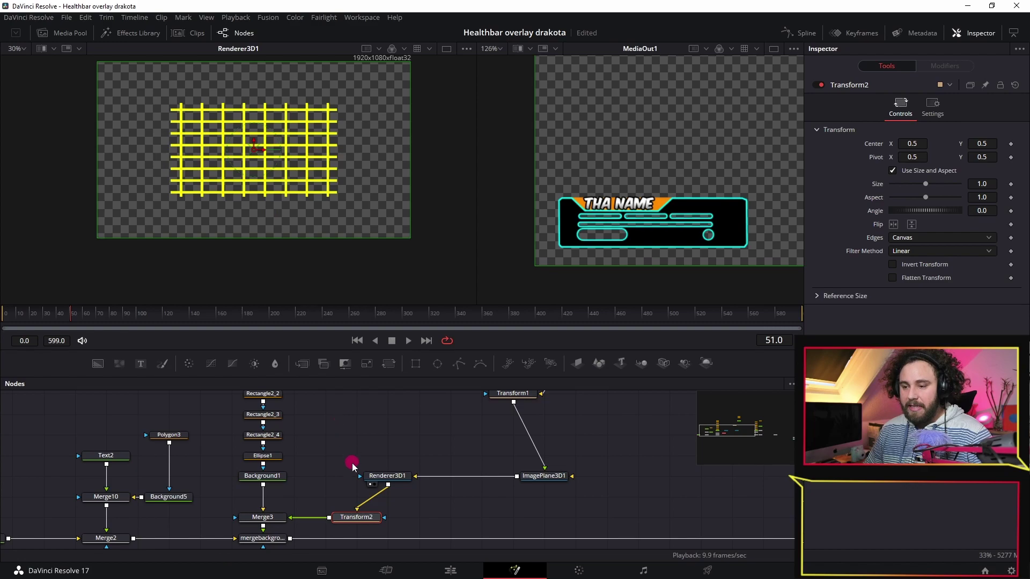
left_click_drag(249, 144, 124, 227)
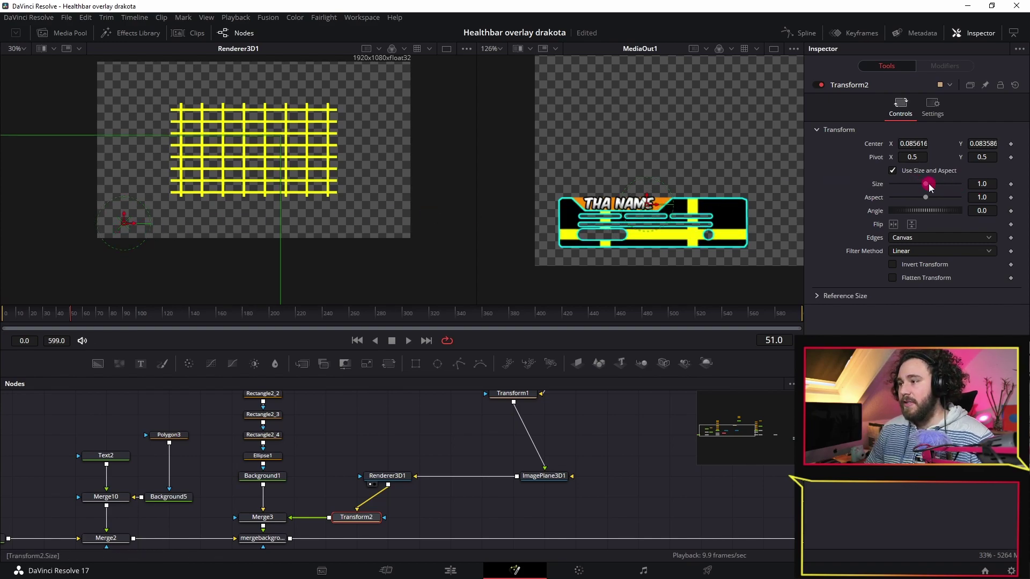
left_click_drag(927, 184, 905, 192)
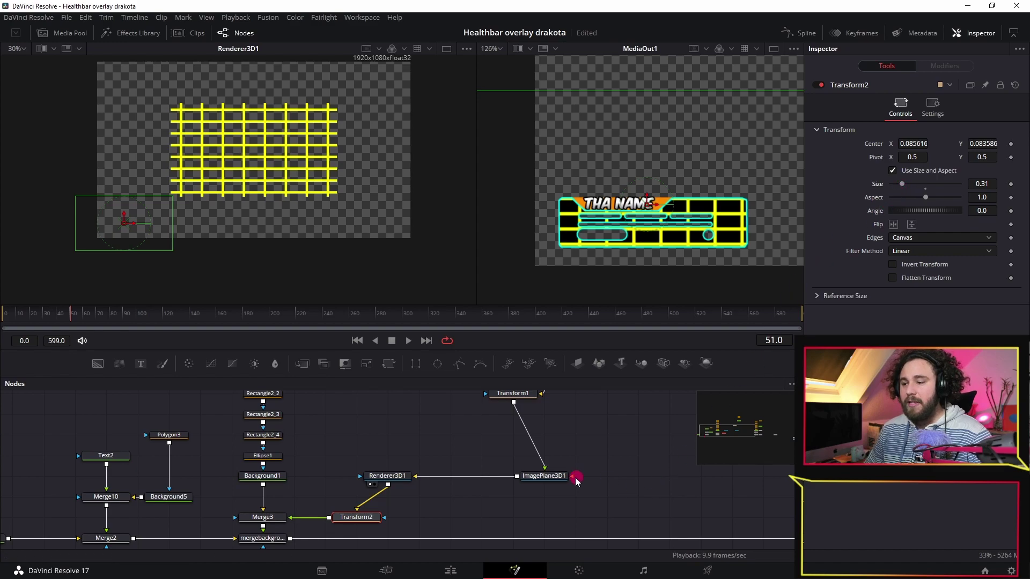
- Tilt ImagePlane3D1 to an X rotation of -78.2 and set its translation to Y -0.087 and Z 0.86
left_click(558, 476)
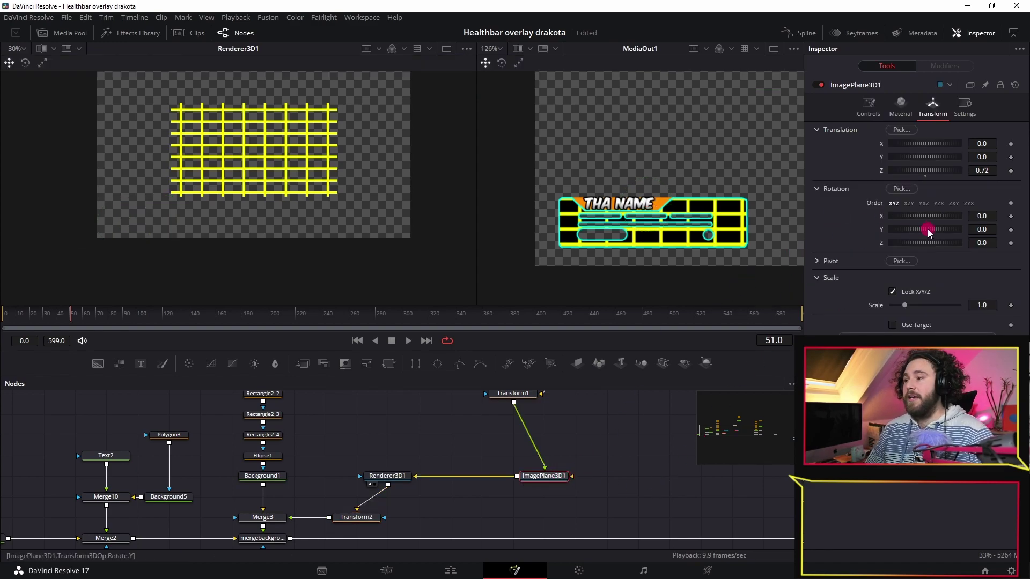
left_click_drag(932, 215, 918, 224)
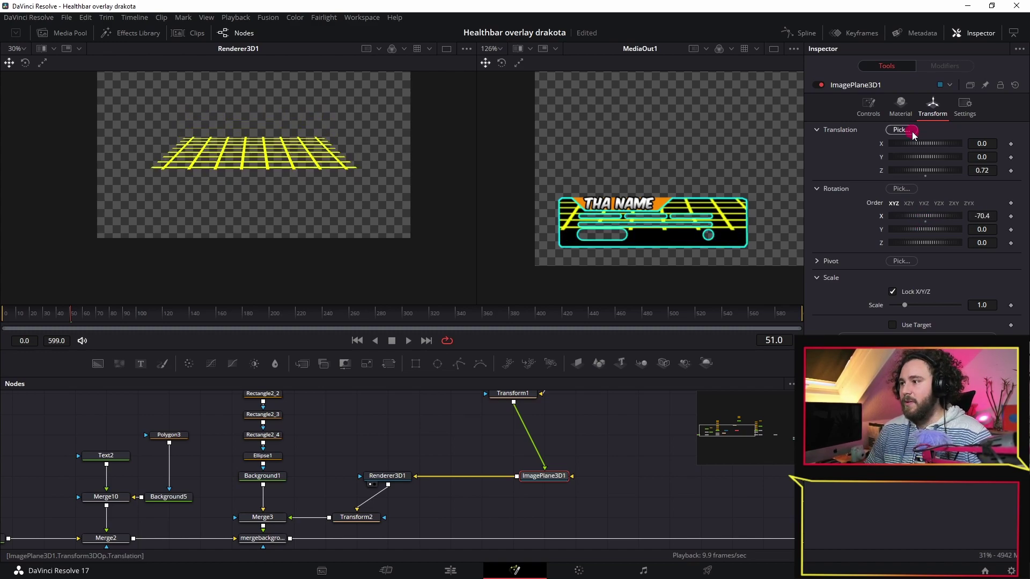
left_click_drag(938, 159, 938, 161)
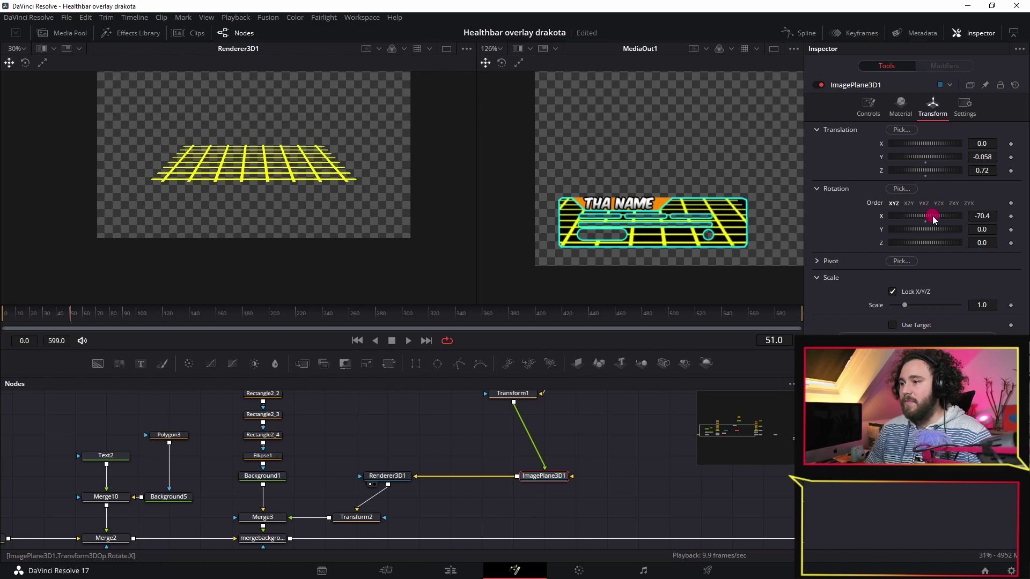
left_click_drag(933, 218, 930, 219)
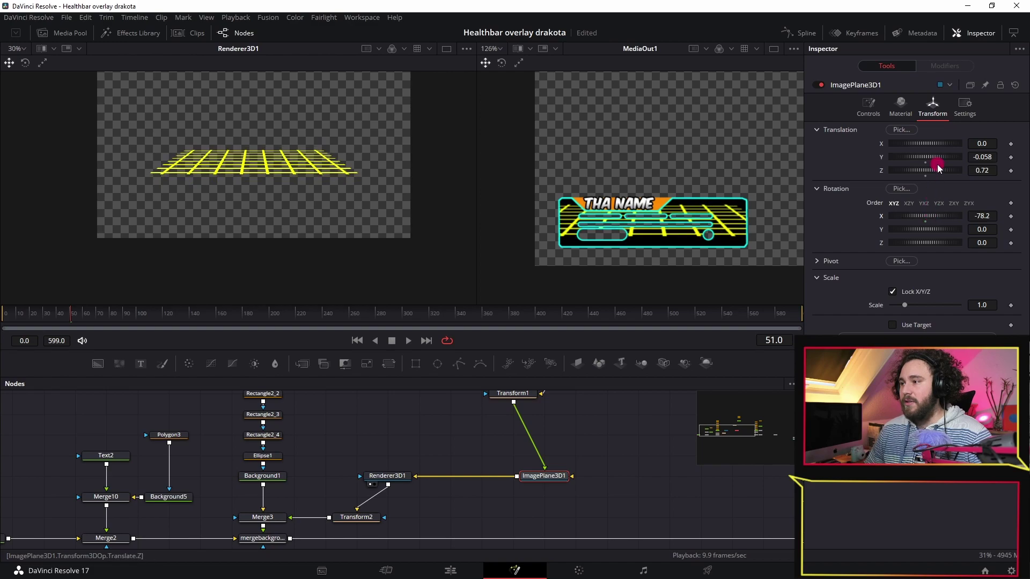
left_click_drag(945, 160, 944, 160)
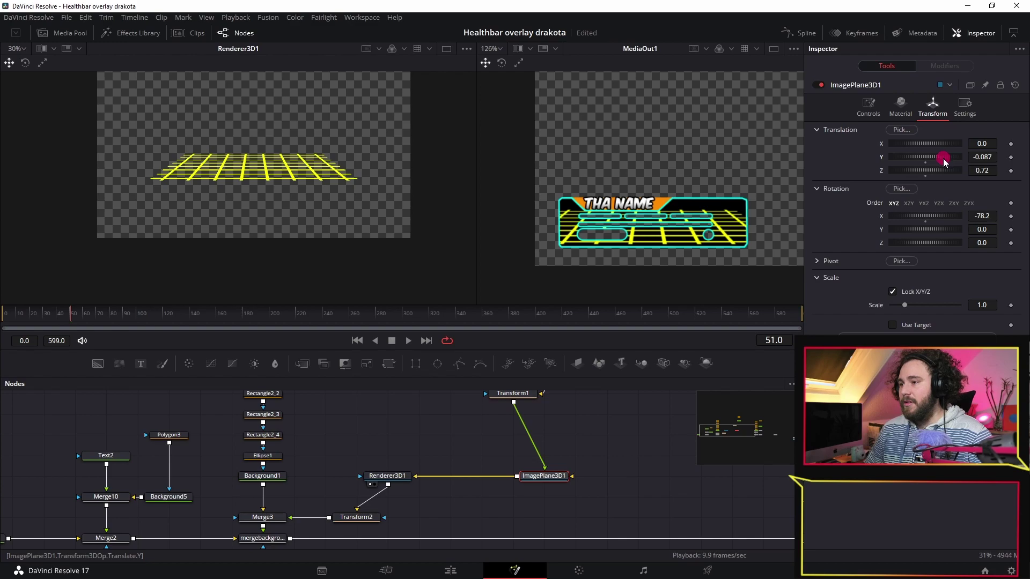
left_click_drag(933, 175, 928, 176)
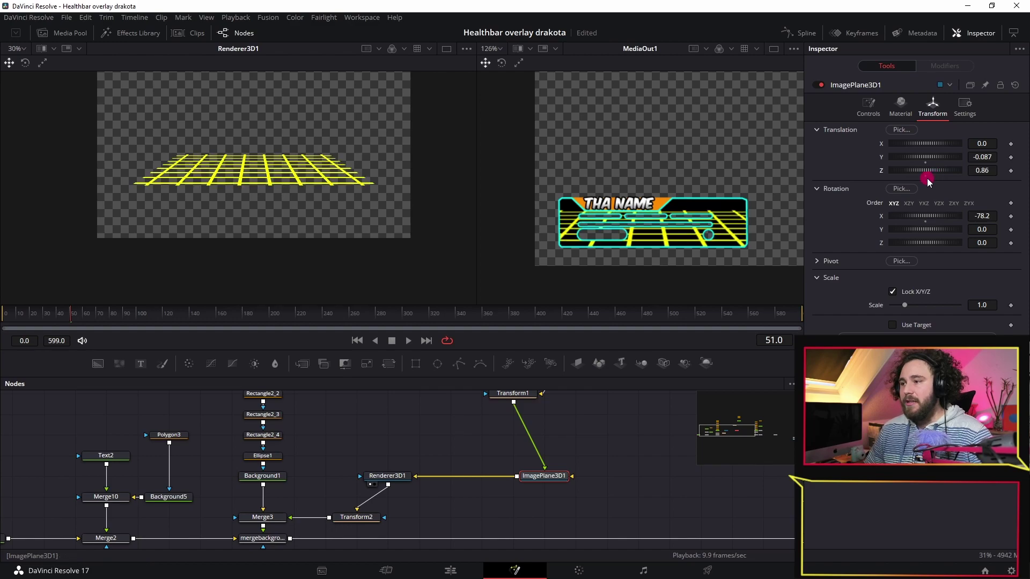
- Play back the animation to examine how the tilted grid moves inside the health bar, with Transform1 selected
left_click(359, 137)
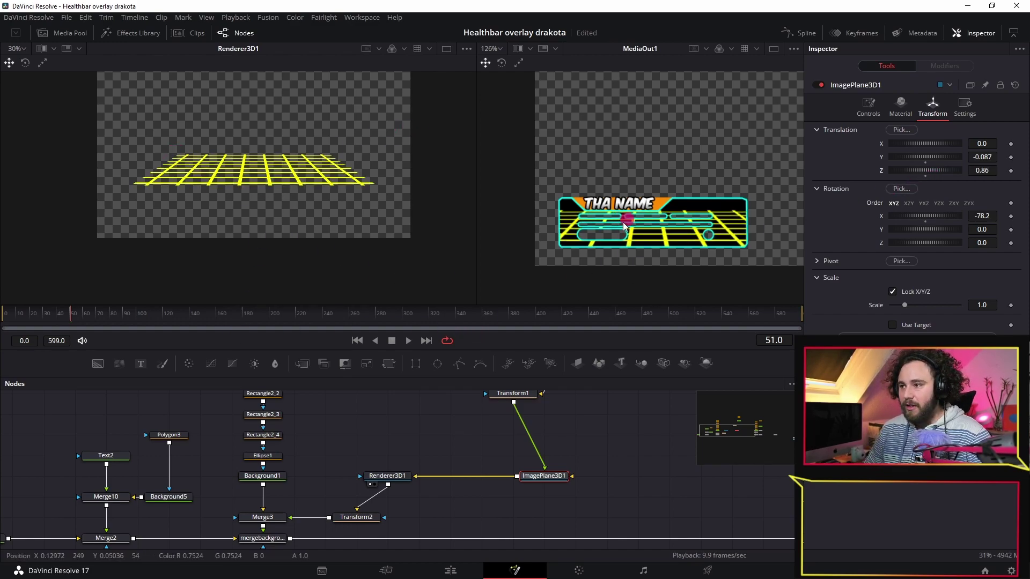
scroll(655, 215, "down", 2)
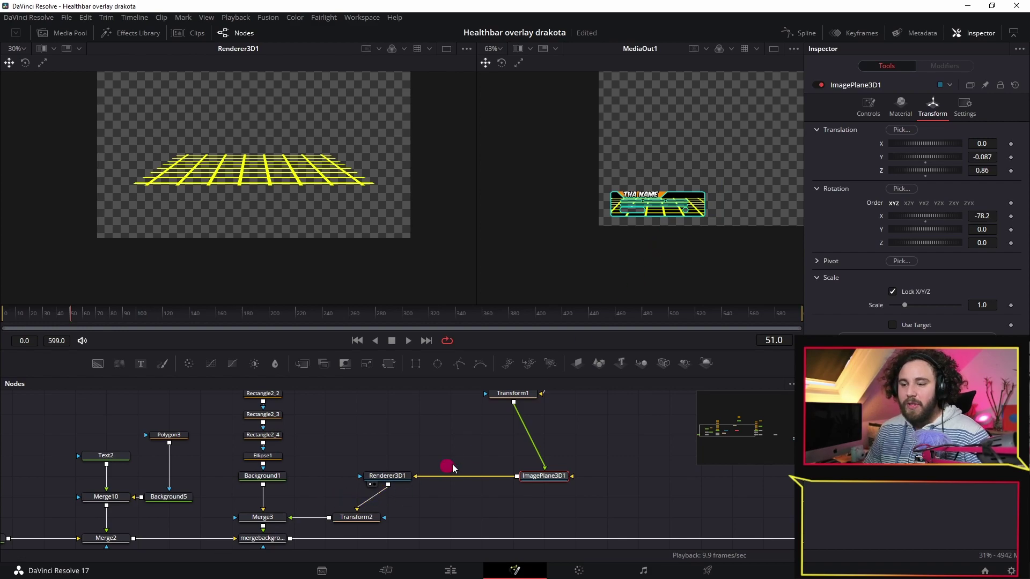
scroll(482, 451, "up", 2)
left_click(523, 427)
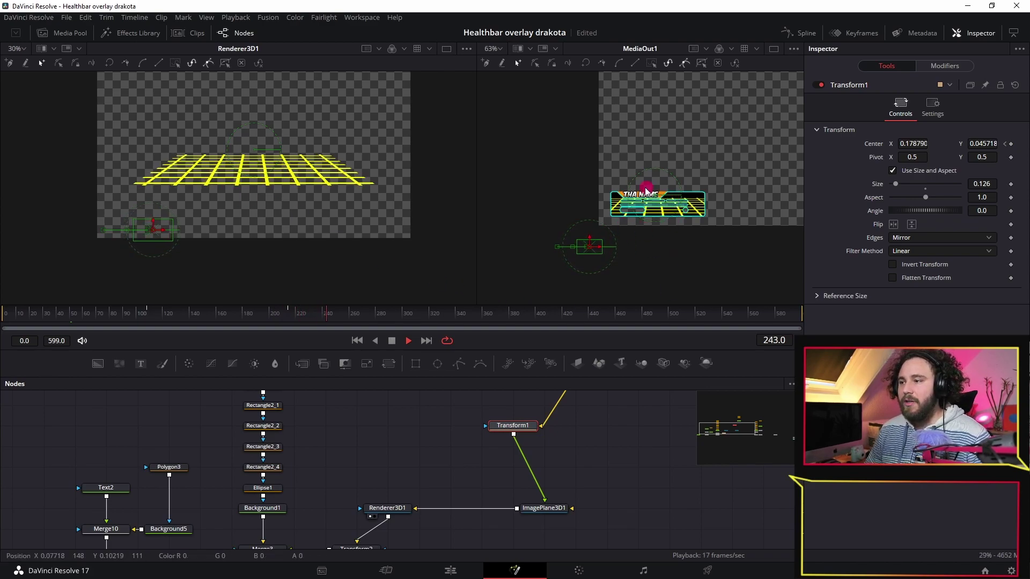
left_click_drag(409, 450, 361, 432)
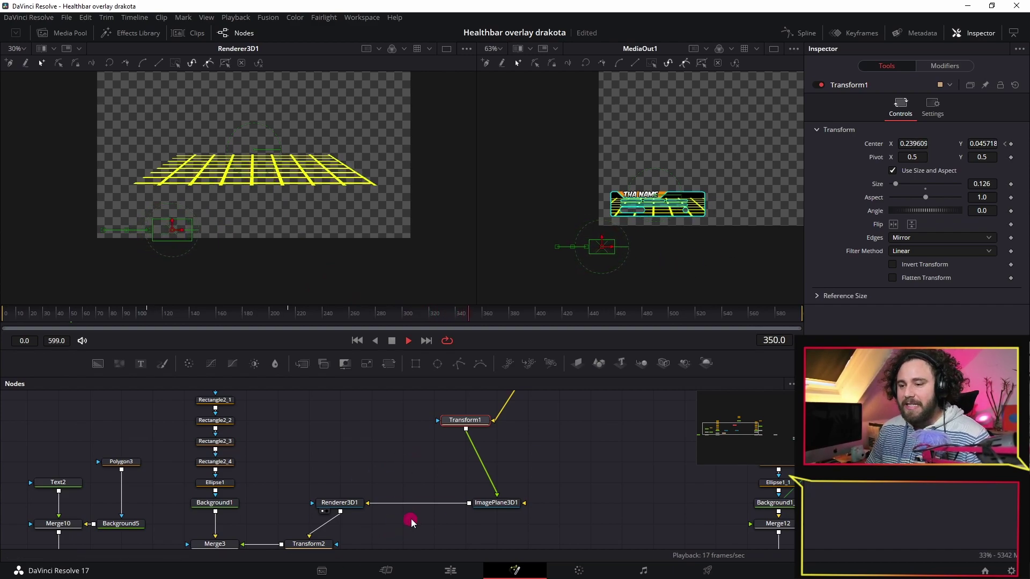
key("space")
scroll(394, 508, "down", 2)
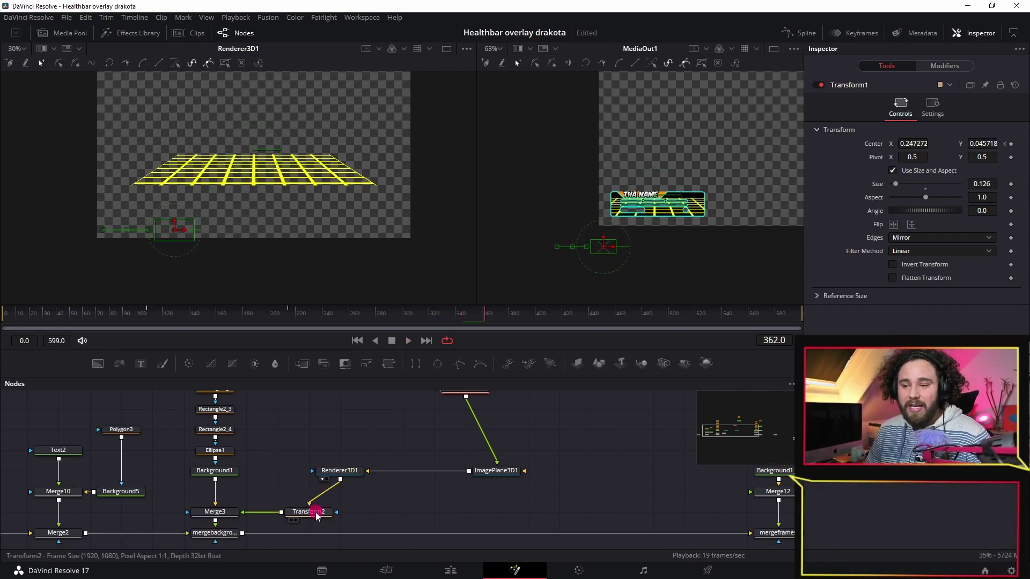
mouse_move(316, 517)
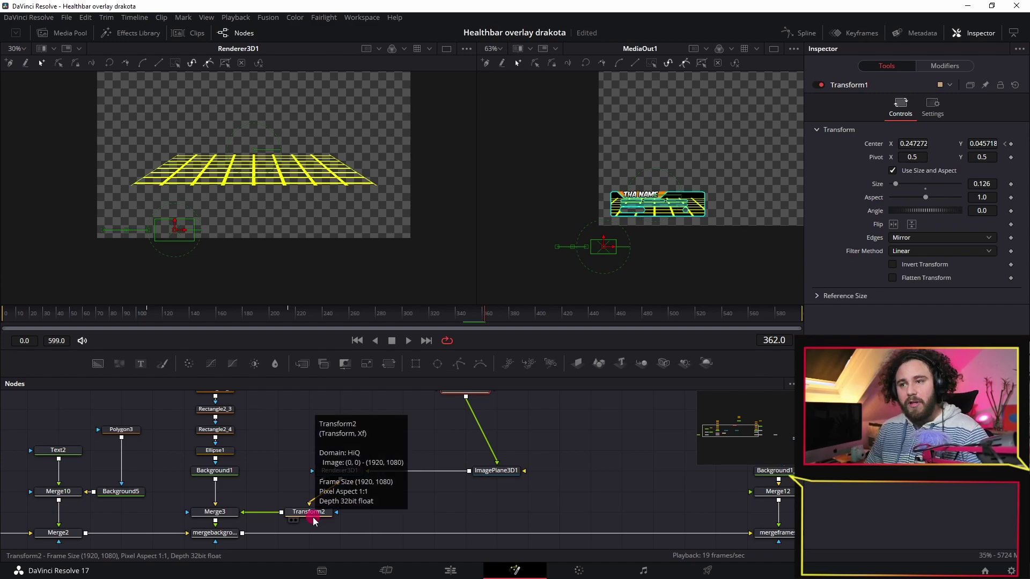
- Insert a Merge3D with a connected Camera3D between ImagePlane3D1 and Renderer3D1, and show Merge3D1 in the first viewer
left_click(498, 474)
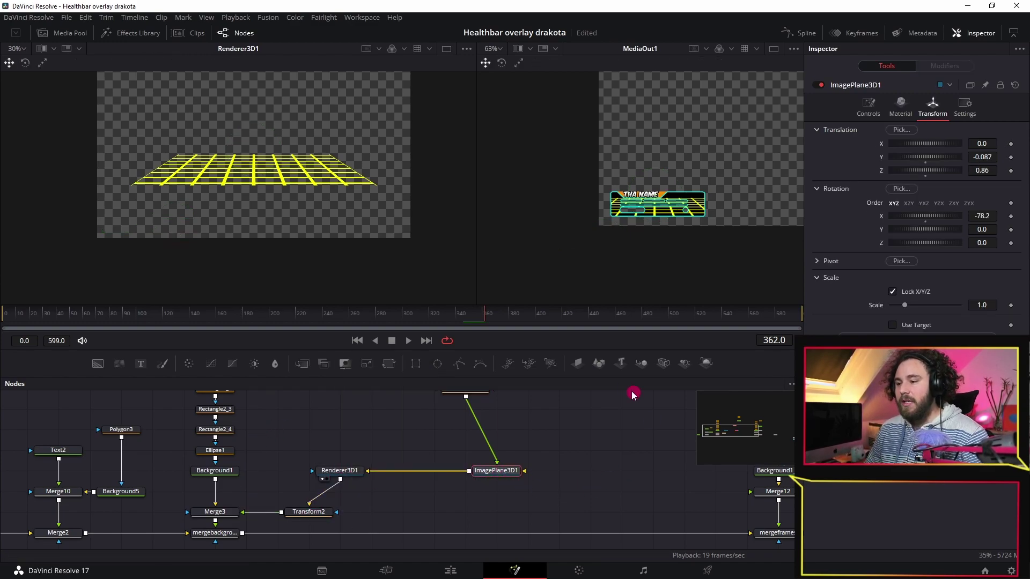
left_click(664, 364)
left_click_drag(549, 498, 432, 474)
left_click_drag(493, 498, 431, 518)
left_click(433, 471)
key("1")
left_click_drag(267, 206, 72, 161)
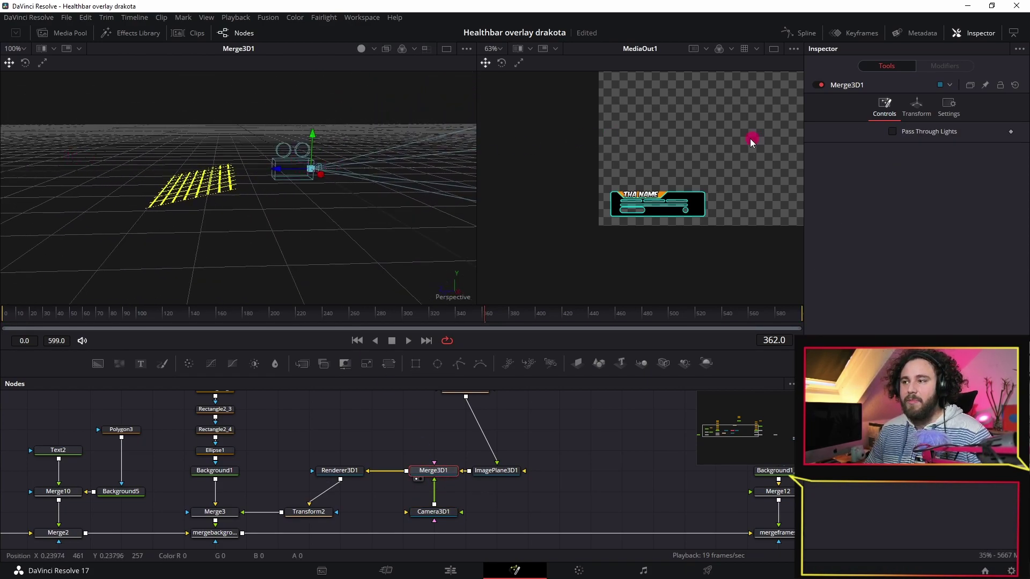
left_click_drag(183, 220, 386, 178)
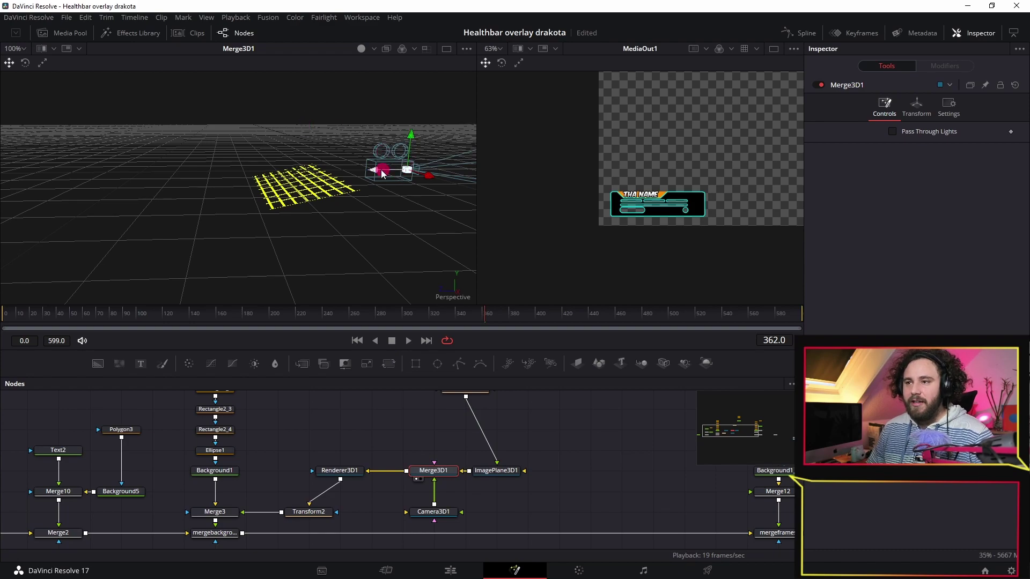
left_click_drag(402, 226, 393, 155)
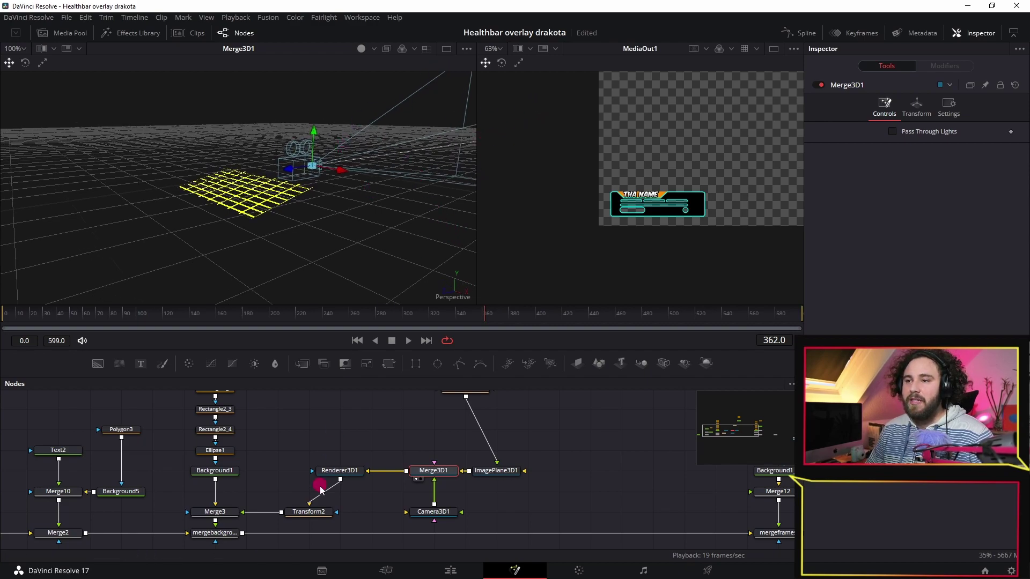
- Move Camera3D1 backward along its Z axis, away from the grid plane
left_click(441, 515)
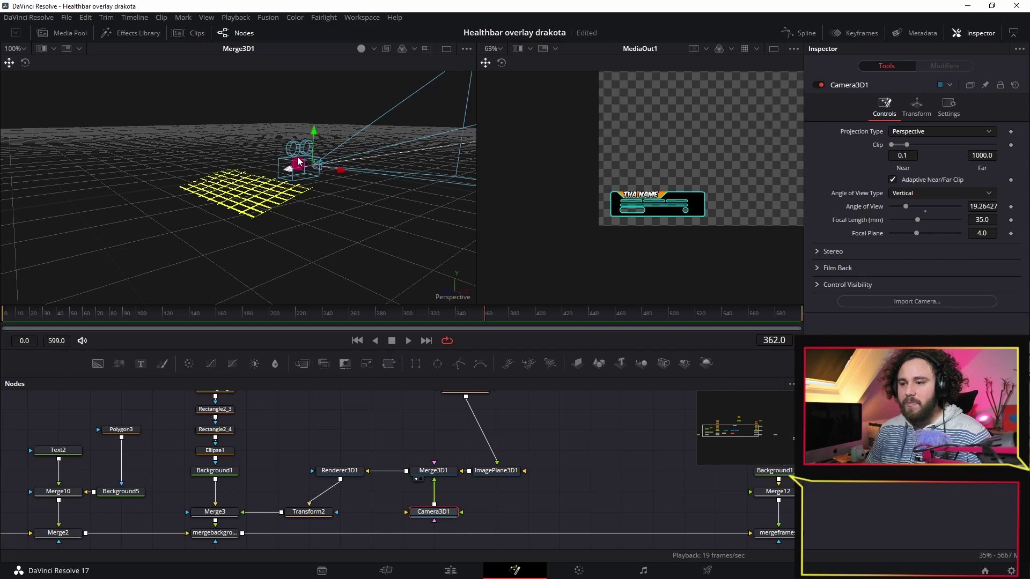
left_click_drag(293, 170, 2, 256)
left_click_drag(77, 271, 206, 254)
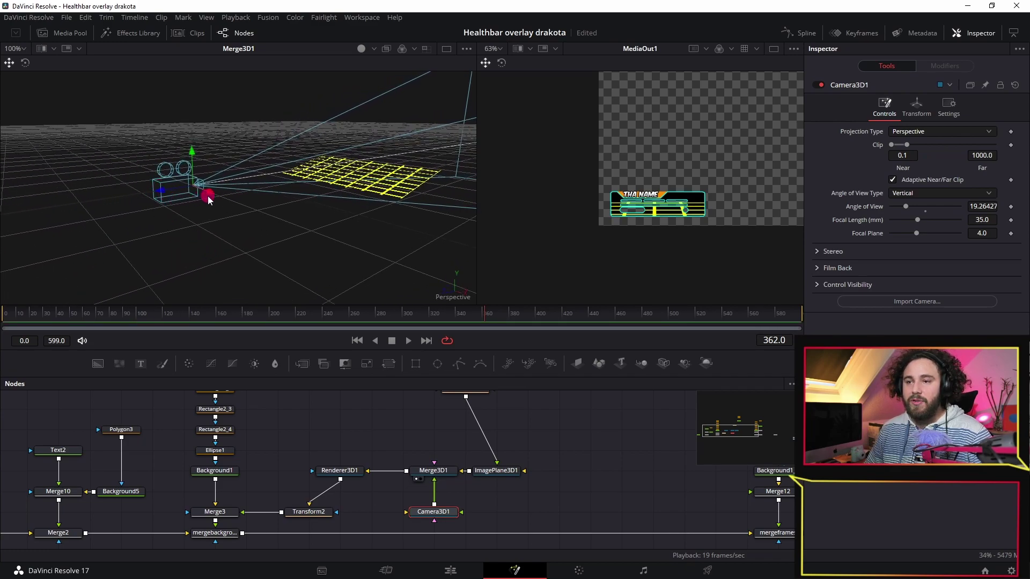
- Try moving and rotating Camera3D1 with its viewer handles, undoing each change
left_click_drag(209, 197, 158, 211)
key("ctrl+z")
key("ctrl+z")
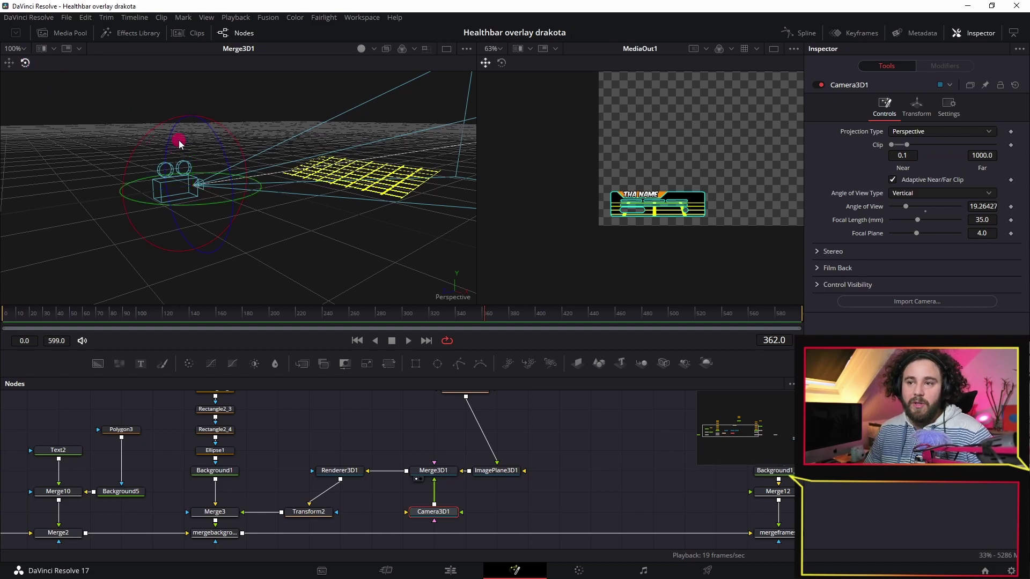
left_click_drag(165, 125, 179, 158)
key("ctrl+z")
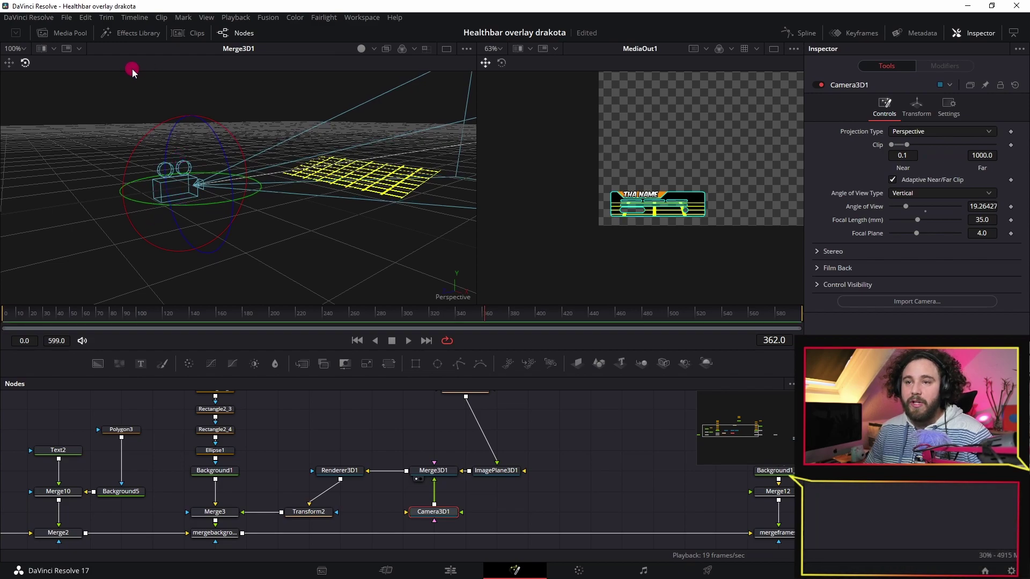
- Reposition Camera3D1 in front of the grid plane at about Y -0.017 and Z 2.59
left_click(11, 64)
left_click_drag(162, 194, 176, 268)
left_click_drag(196, 229, 108, 275)
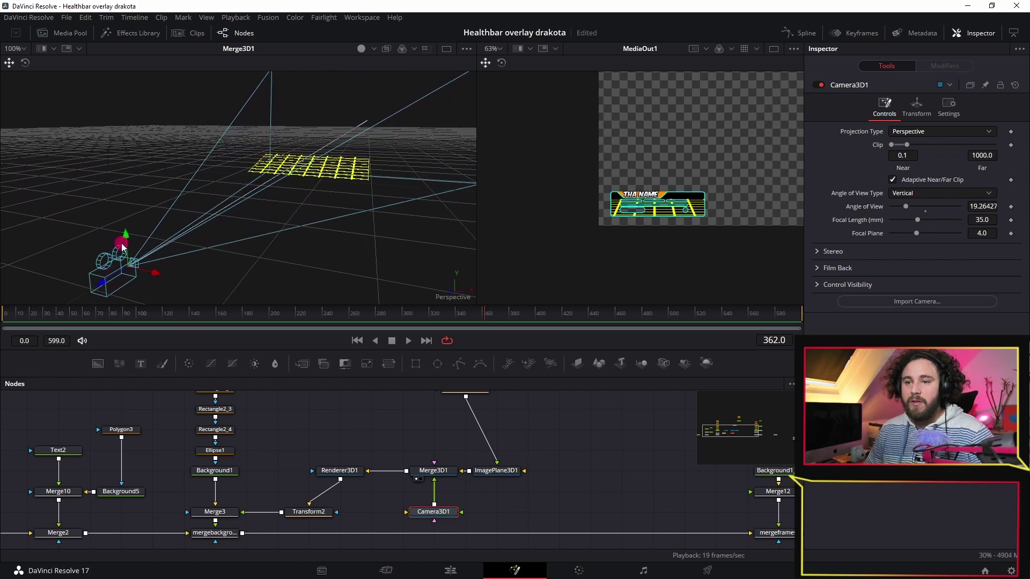
left_click_drag(127, 237, 132, 246)
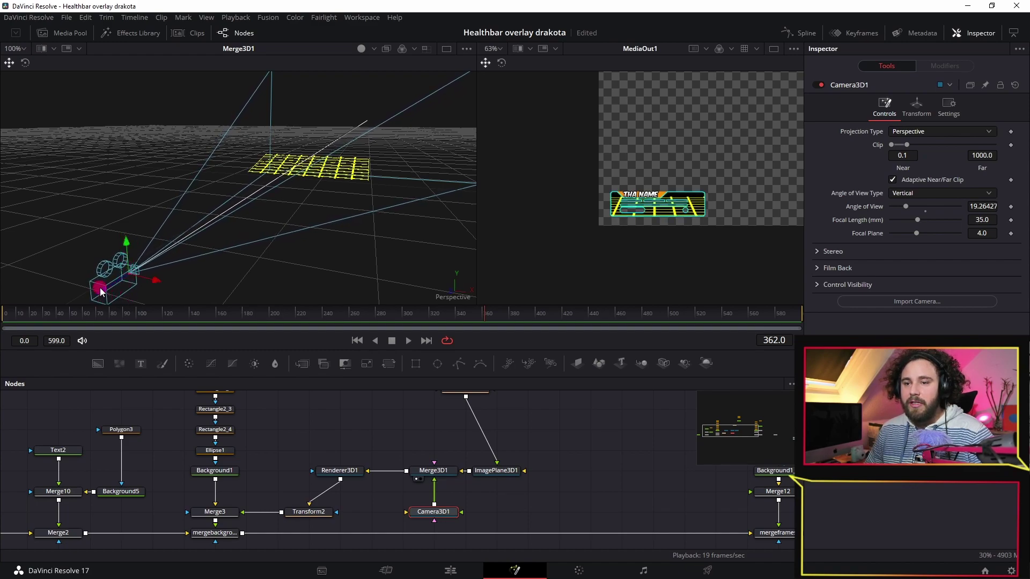
left_click_drag(106, 294, 223, 214)
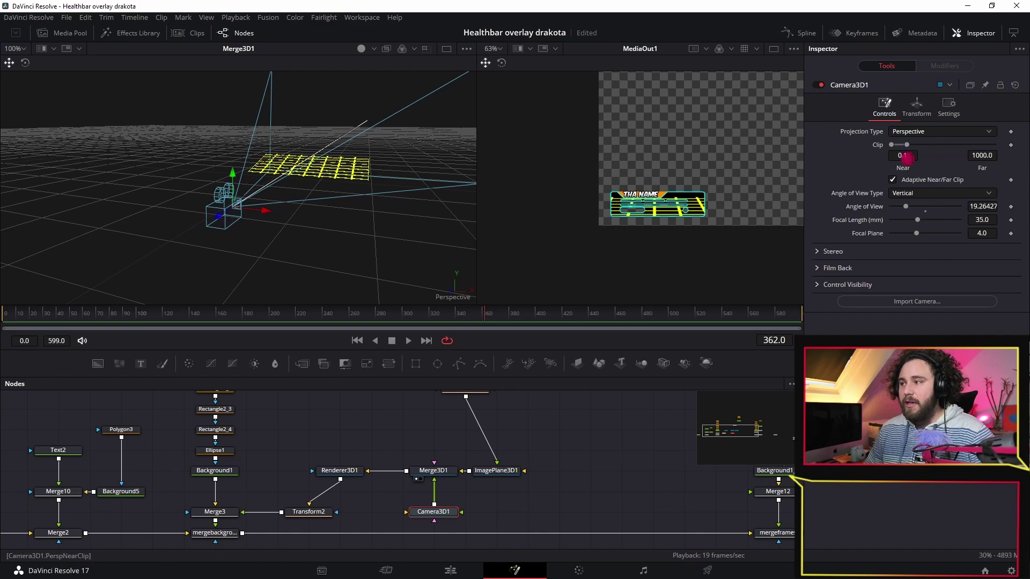
- Try a smaller angle of view on Camera3D1 and undo the change
mouse_move(905, 211)
left_mouse_down()
mouse_move(922, 213)
mouse_move(889, 211)
left_mouse_up()
key("ctrl+z")
key("ctrl+z")
key("ctrl+z")
key("ctrl+z")
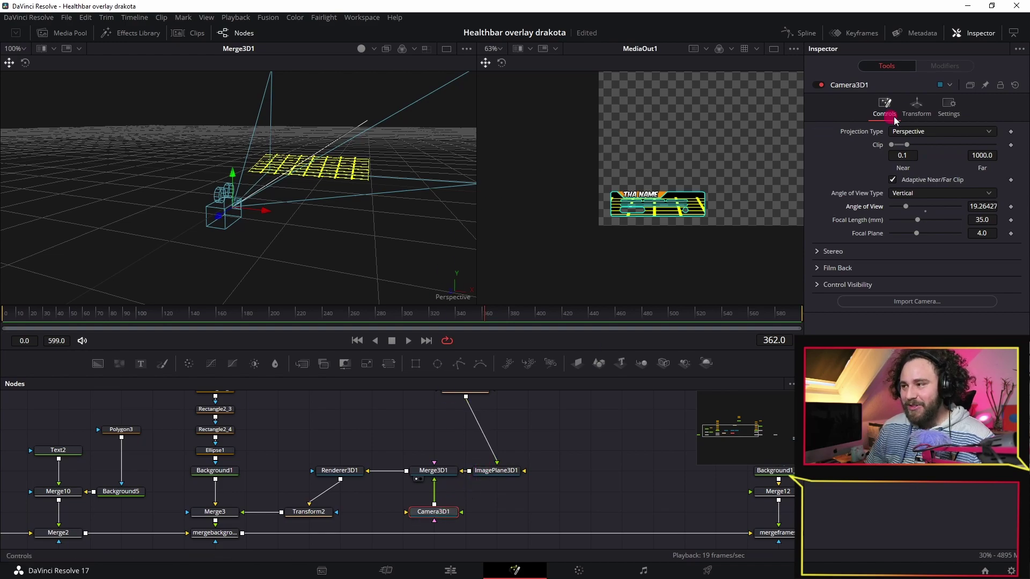
- Set keyframes at frame 0 for Camera3D1's X, Y and Z translation and its X, Y and Z rotation
left_click(918, 107)
left_click(375, 280)
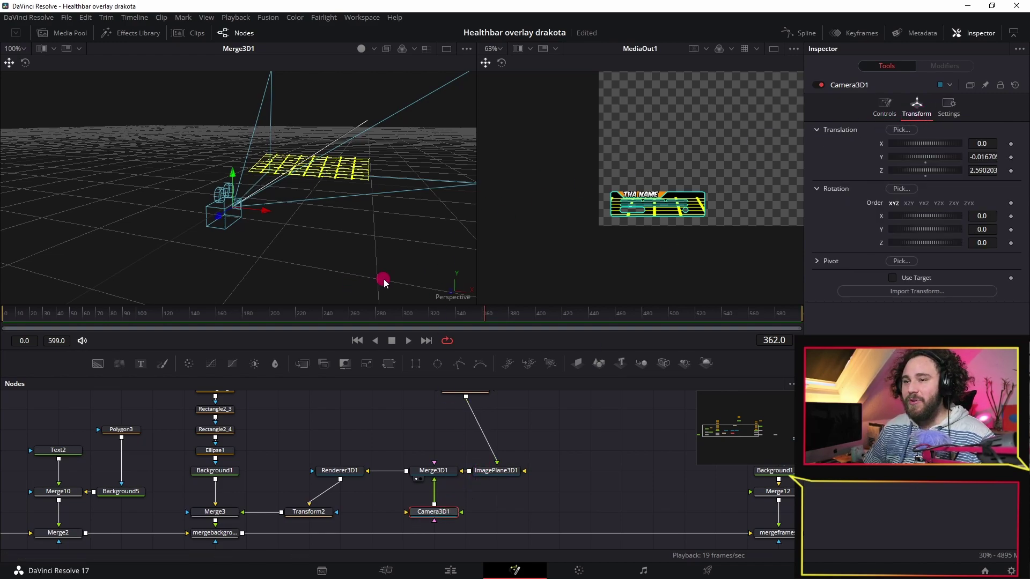
mouse_move(375, 213)
left_mouse_down()
mouse_move(368, 230)
mouse_move(70, 337)
left_mouse_up()
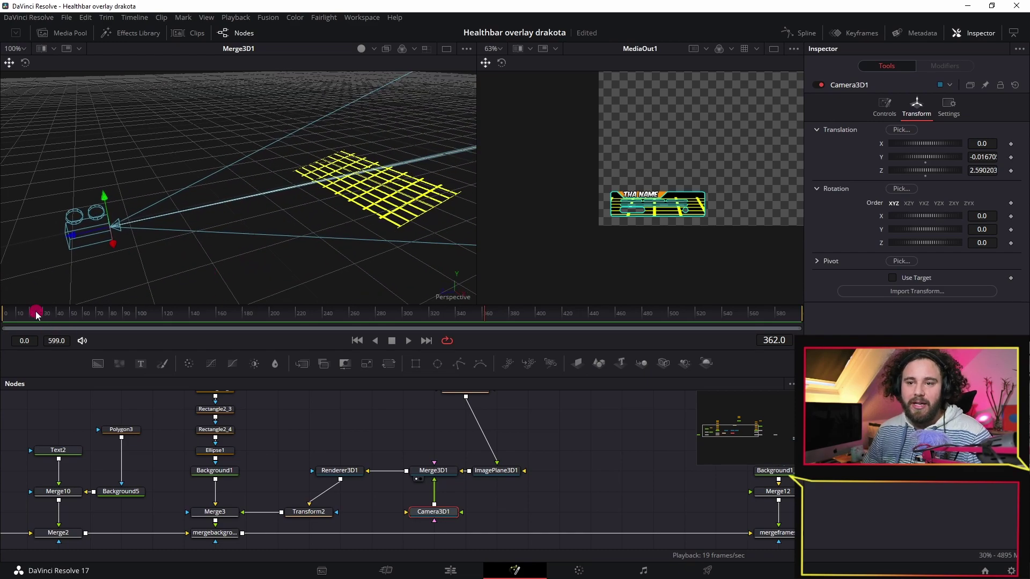
left_click(2, 317)
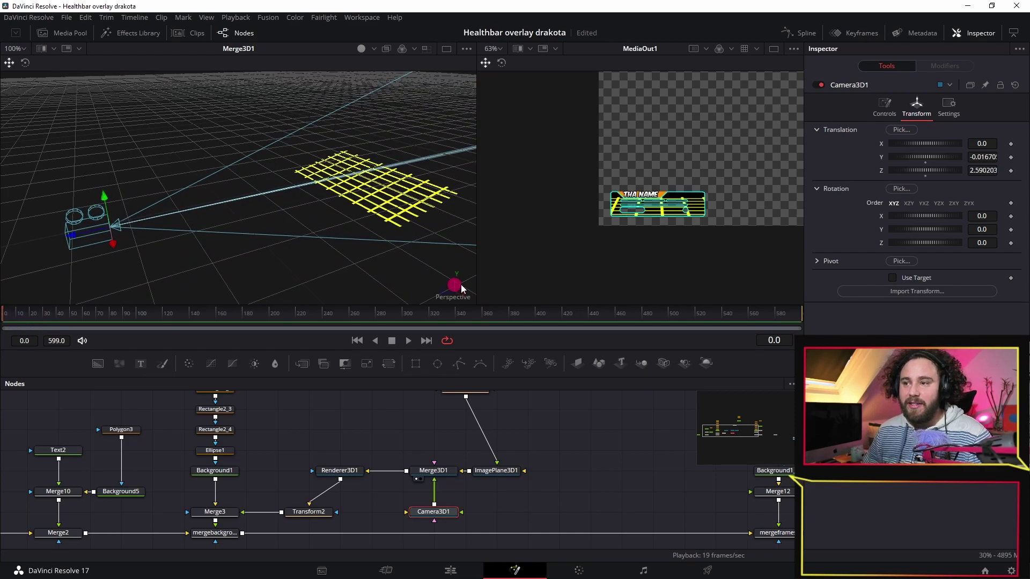
left_click(1011, 144)
left_click(1011, 158)
left_click(1011, 171)
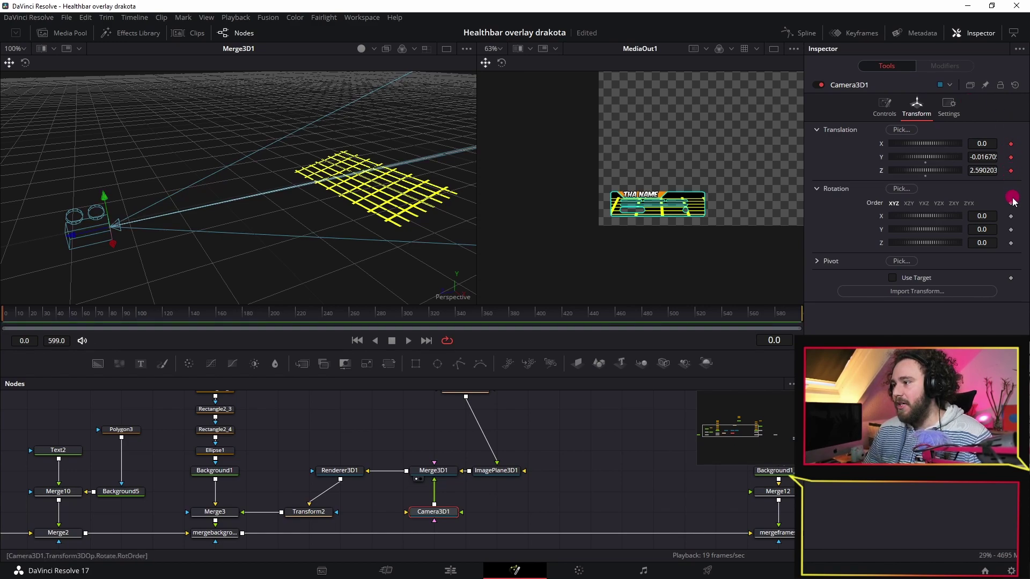
left_click(1011, 216)
left_click(1011, 229)
left_click(1011, 243)
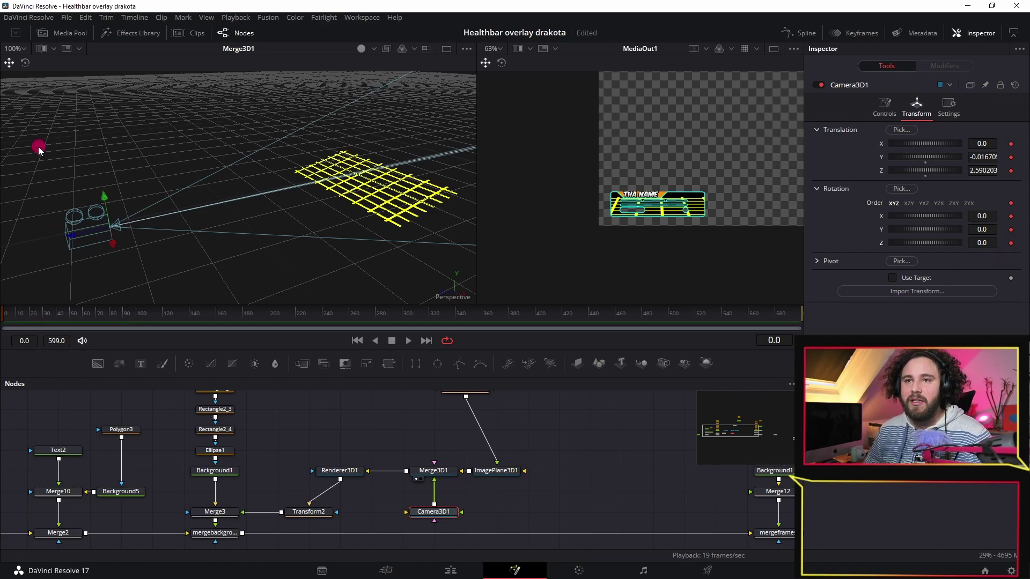
- At frame 240, move Camera3D1 to about X 0.378, Z 1.598 and rotate it to about X -3.97, Y 25.05
left_click(267, 319)
left_click_drag(266, 318, 324, 328)
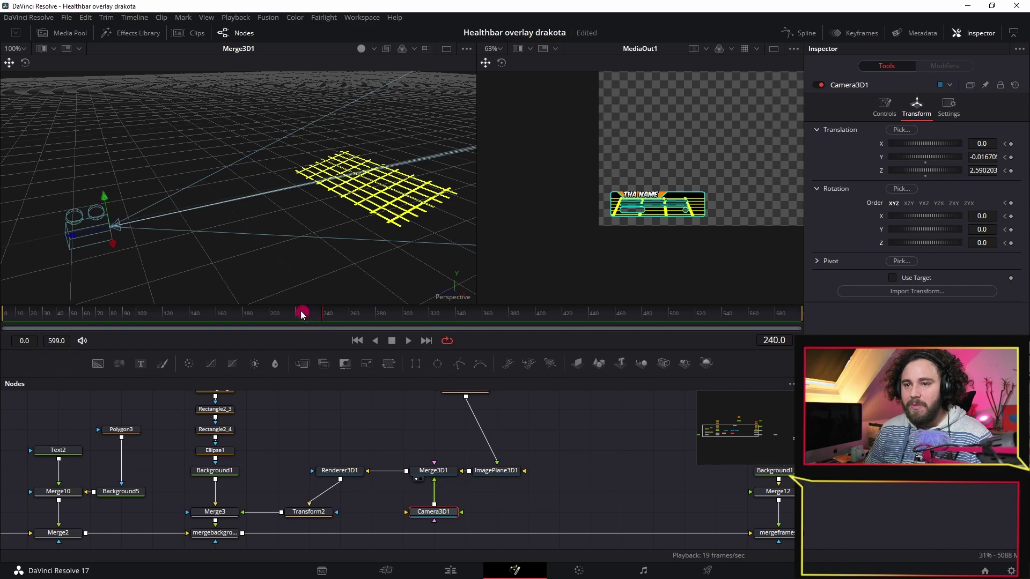
left_click_drag(69, 239, 334, 229)
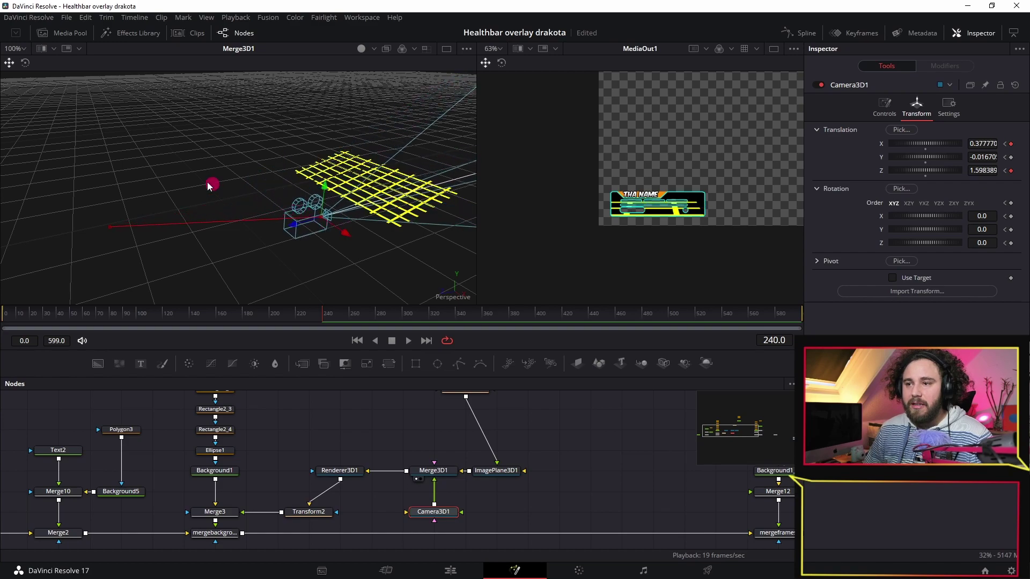
left_click(24, 62)
left_click_drag(252, 213, 262, 230)
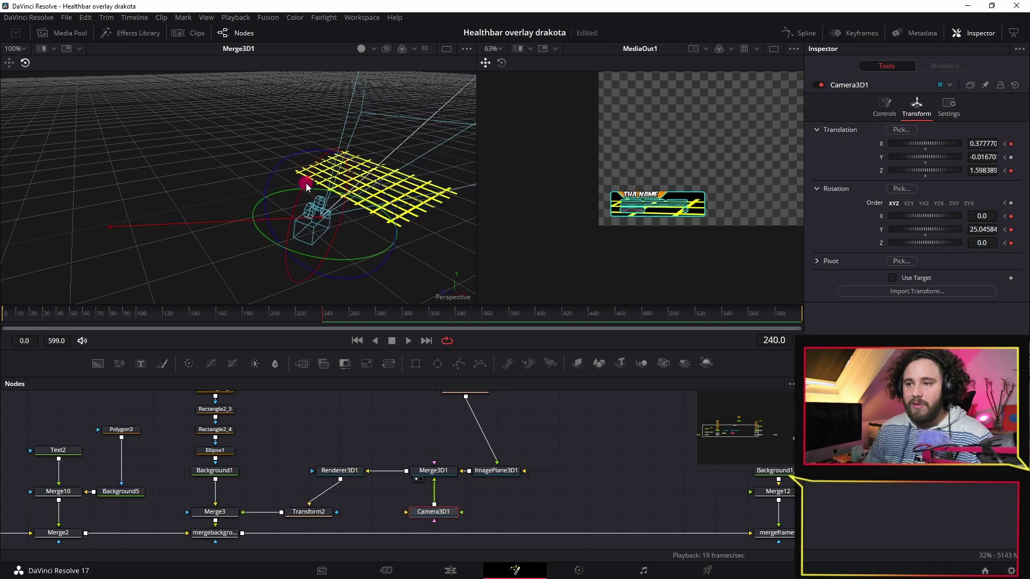
left_click_drag(306, 186, 305, 179)
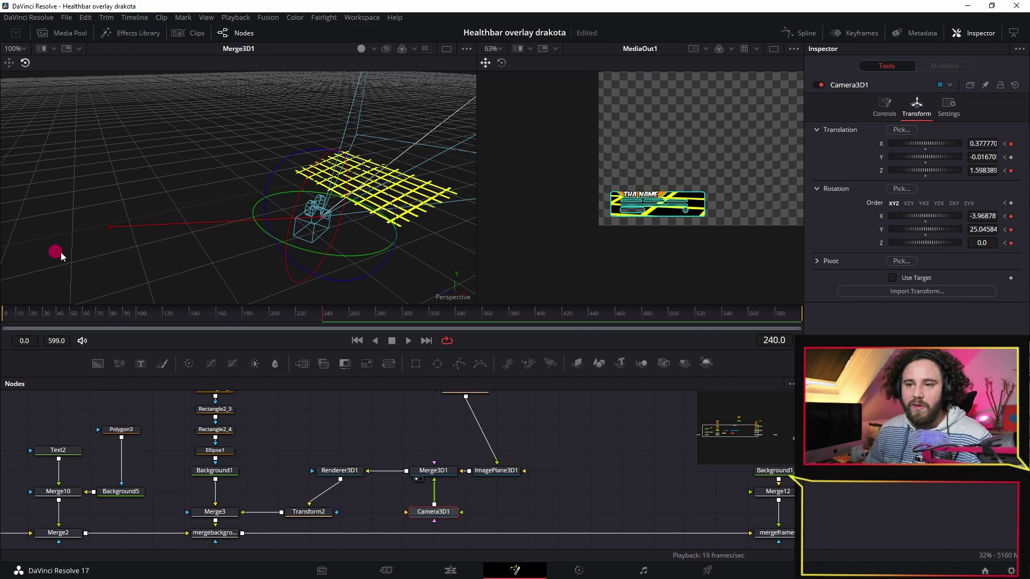
- Smooth the animation curves between all of Camera3D1's keyframes in the Spline editor
left_click(792, 33)
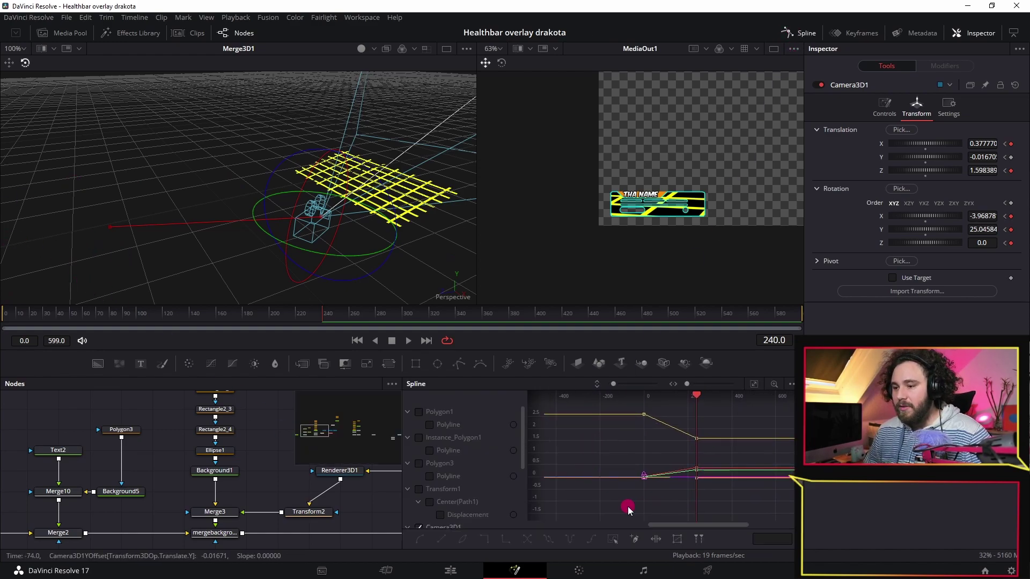
left_click_drag(654, 434, 720, 415)
scroll(489, 503, "down", 1)
scroll(485, 496, "down", 1)
left_click(421, 539)
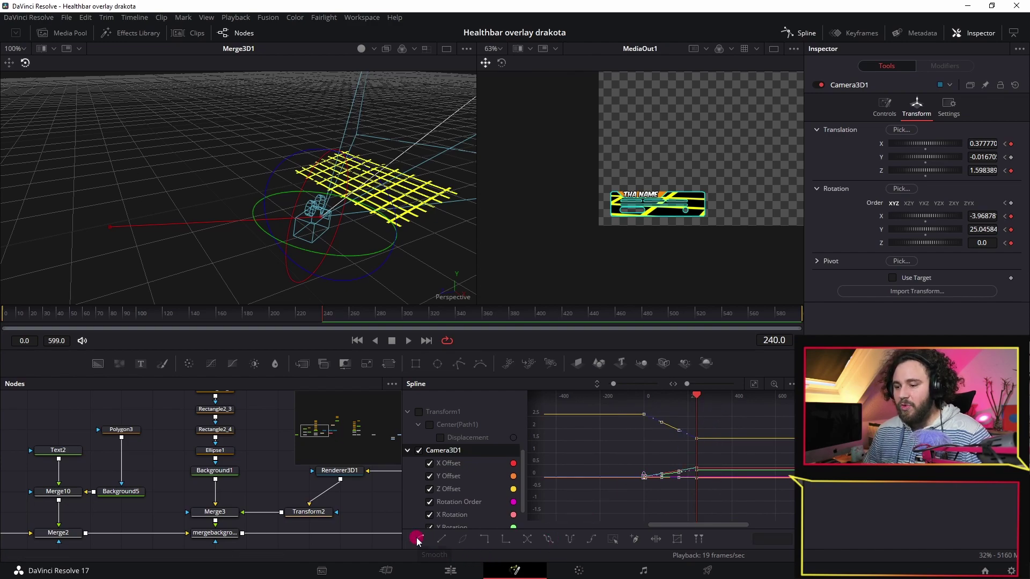
left_click(418, 540)
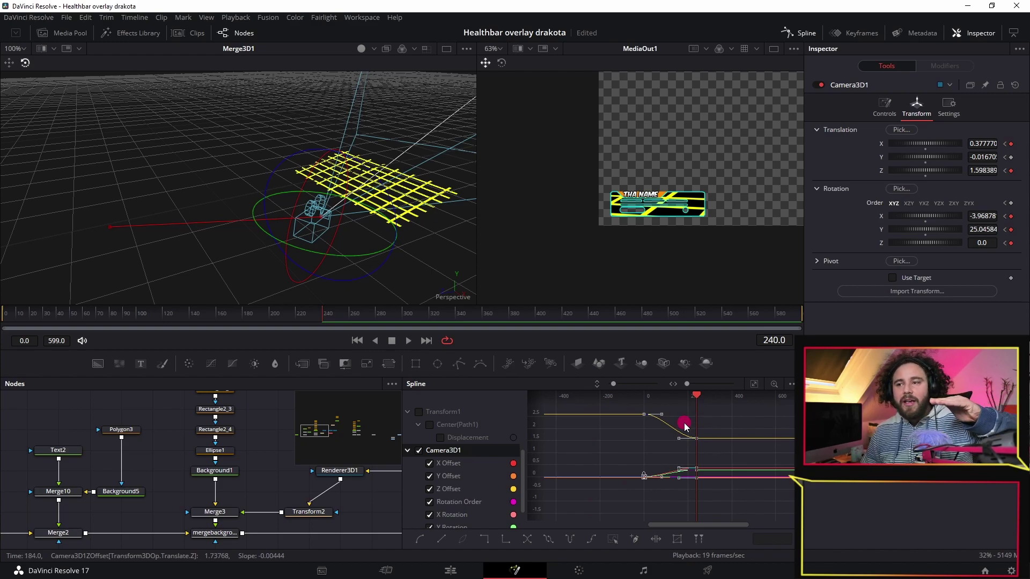
- Play back the camera move from an early frame and examine the grid inside the enlarged health bar
left_click(67, 317)
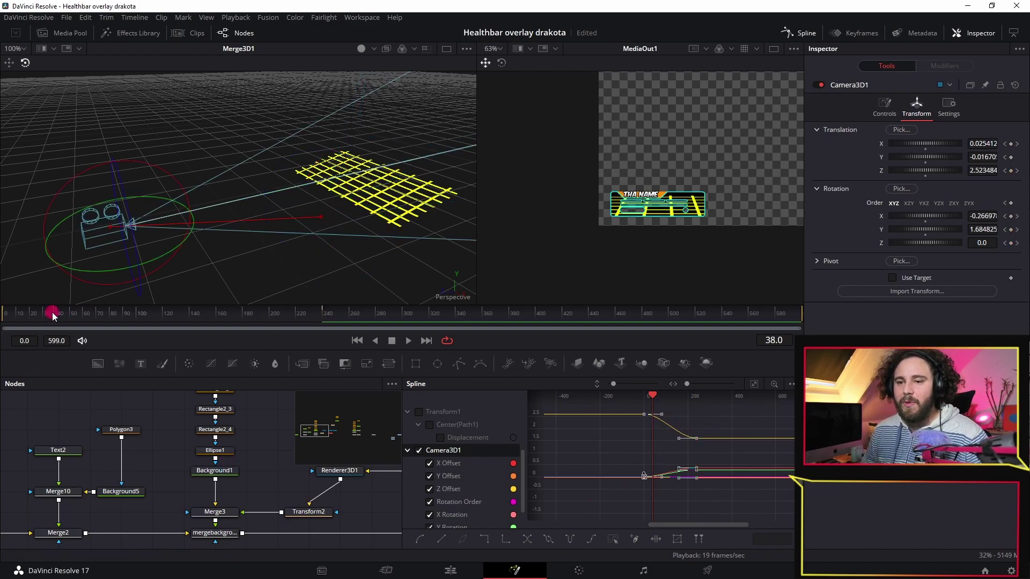
key("space")
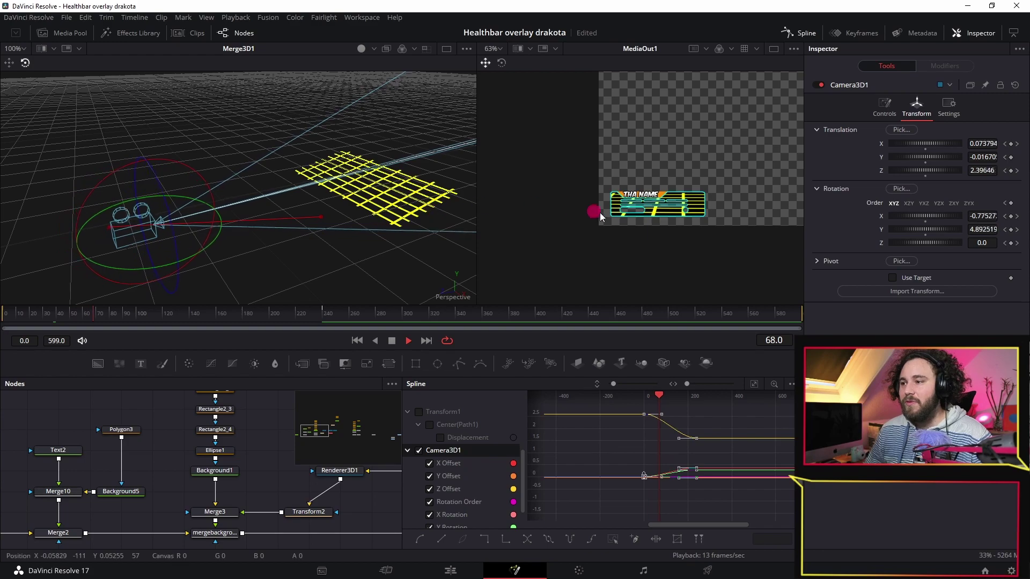
scroll(679, 209, "up", 2)
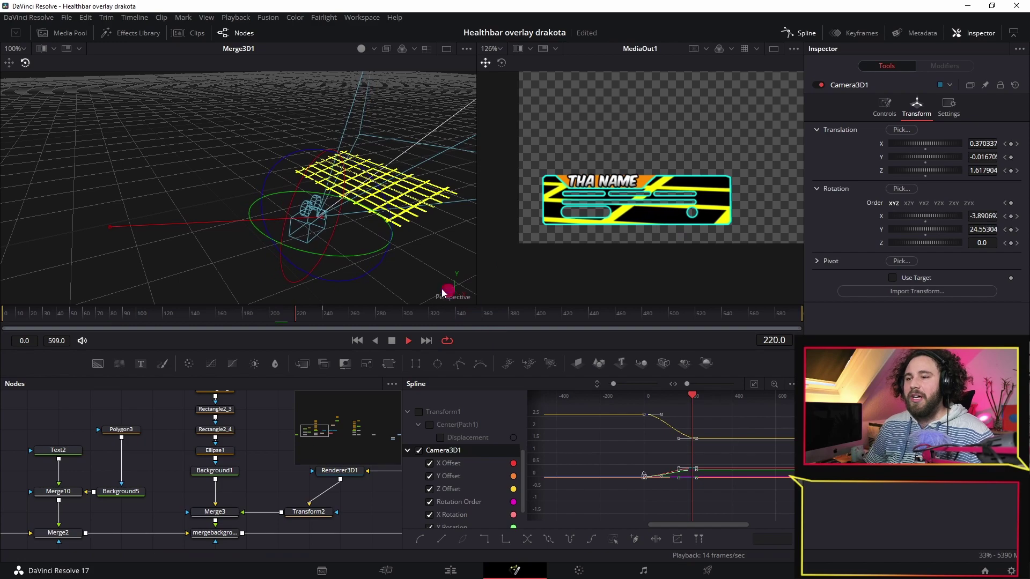
key("space")
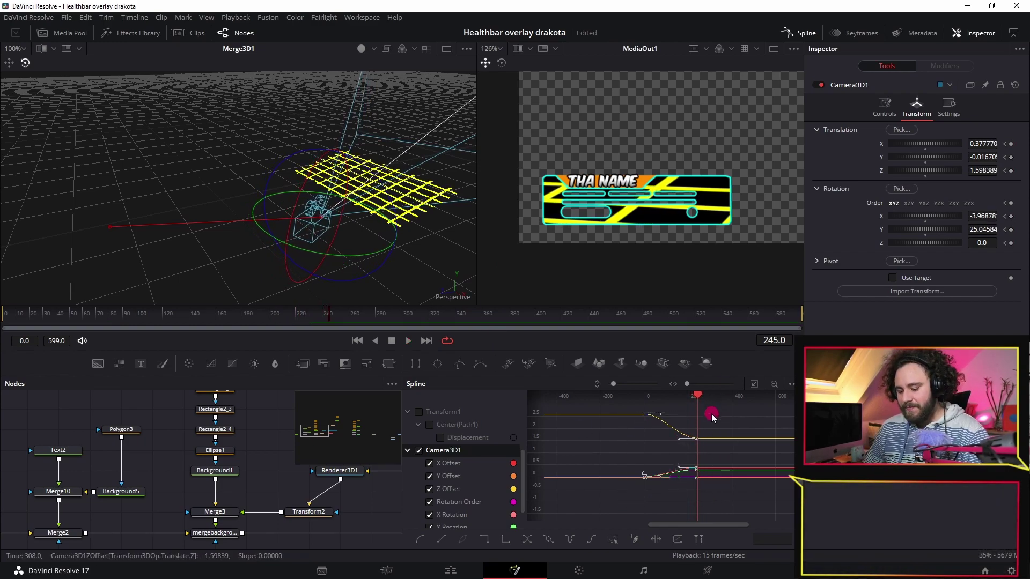
- Delete Camera3D1's frame 240 keyframes and lower the camera to about Y -0.041 at frame 245
key("Delete")
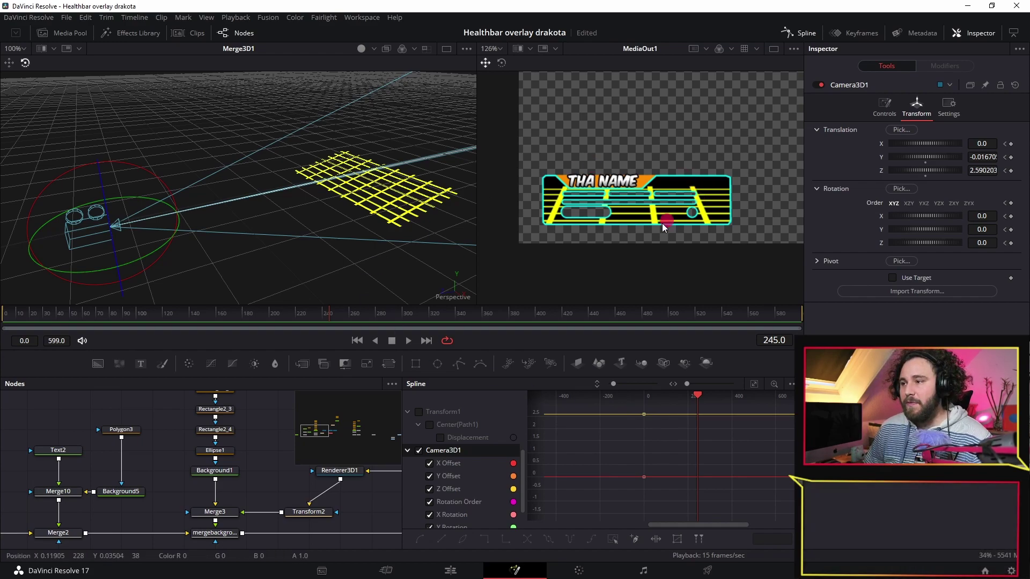
left_click(15, 62)
left_click_drag(105, 200, 106, 206)
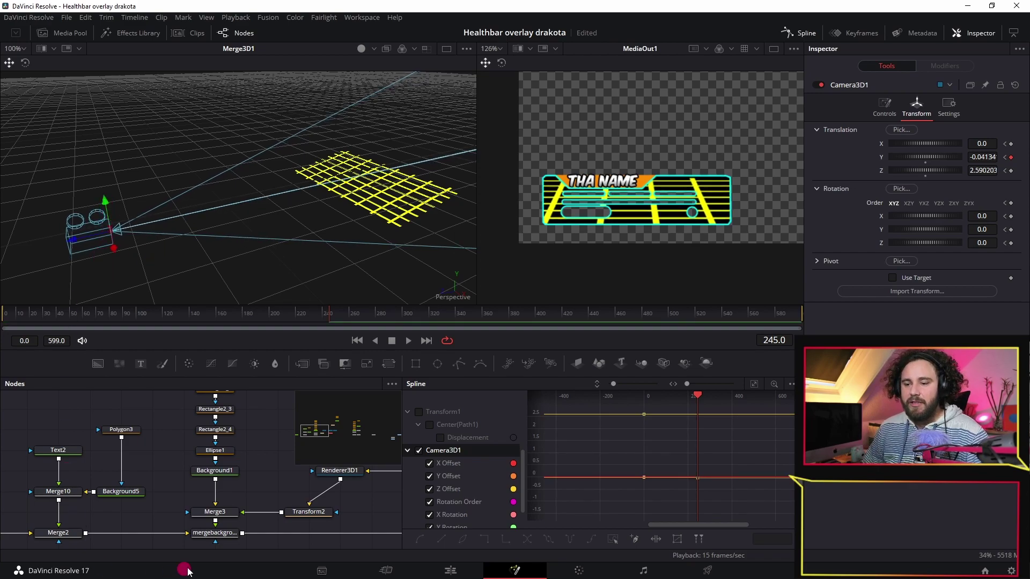
- Preview the animated health bar on the Edit page timeline and again in the Fusion composition
left_click(451, 572)
key("space")
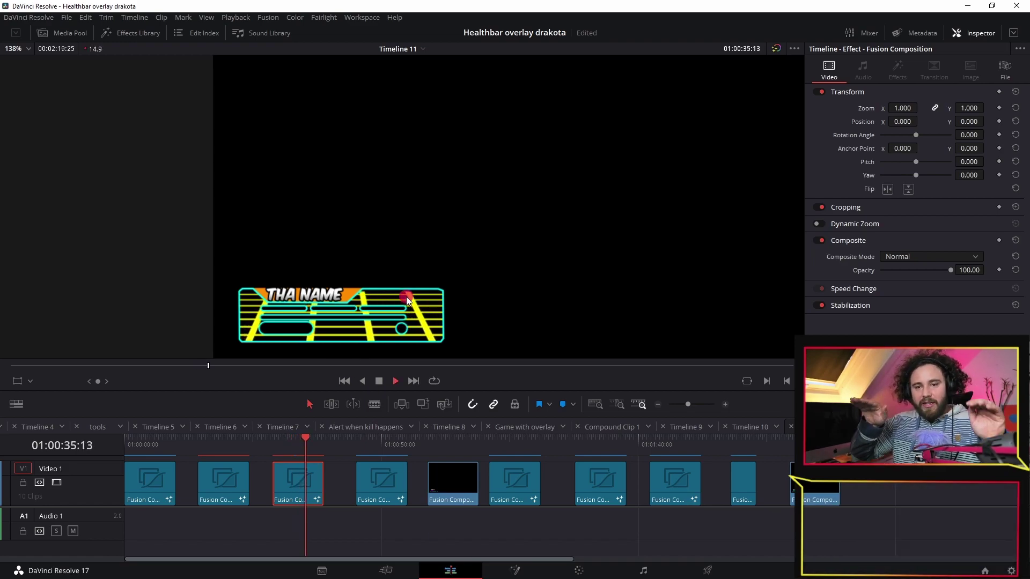
left_click(295, 445)
left_click(507, 570)
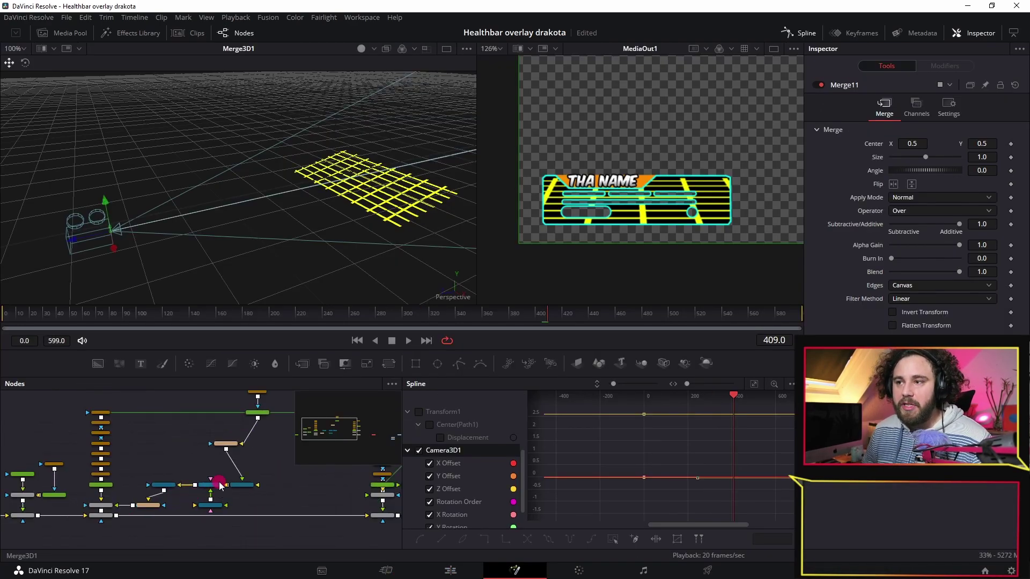
left_click(173, 315)
key("space")
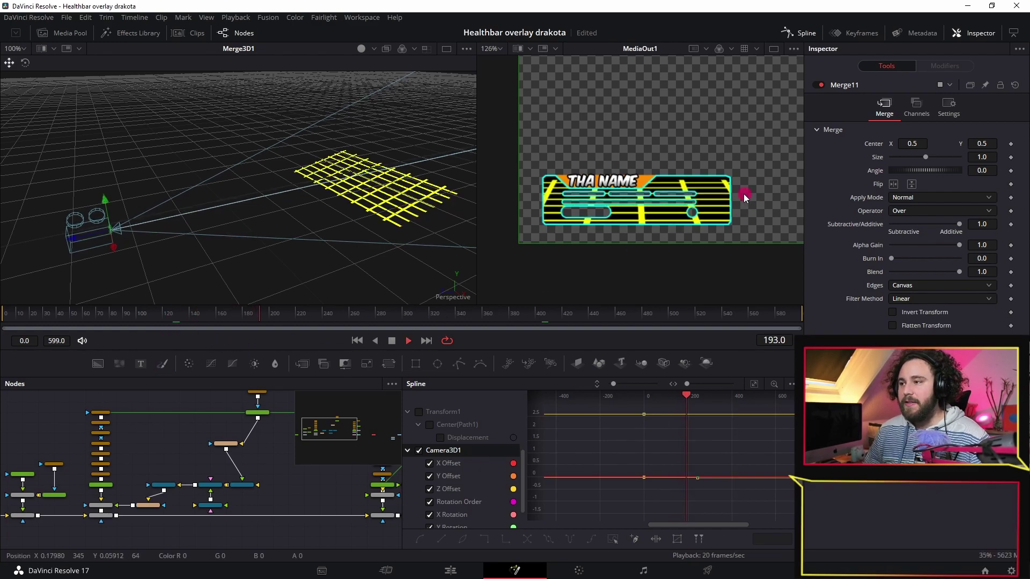
key("space")
- Review the Transform2 and Camera3D1 settings and view the Renderer3D1 output of the yellow grid
left_click(234, 446)
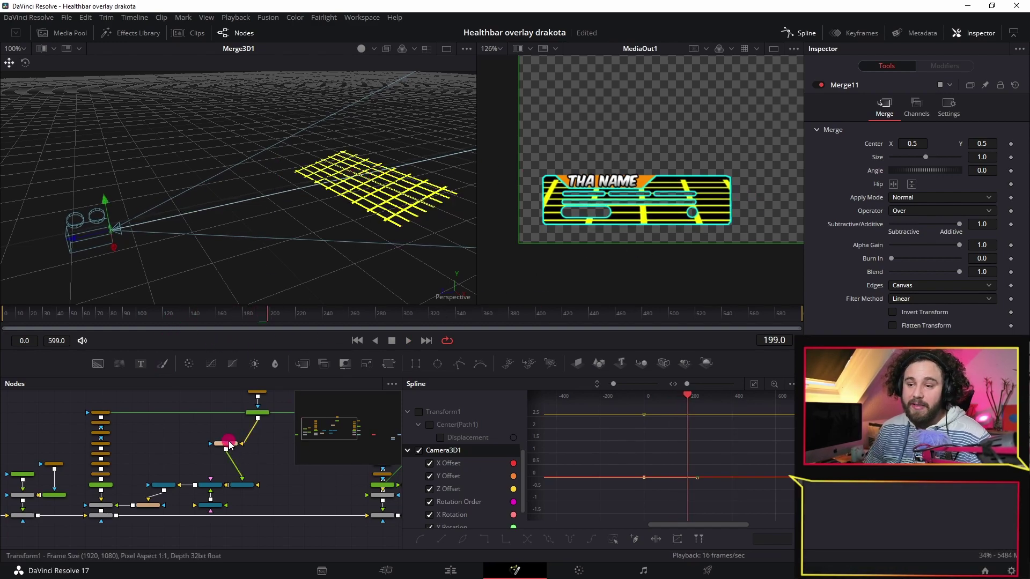
scroll(152, 501, "up", 3)
left_click(144, 513)
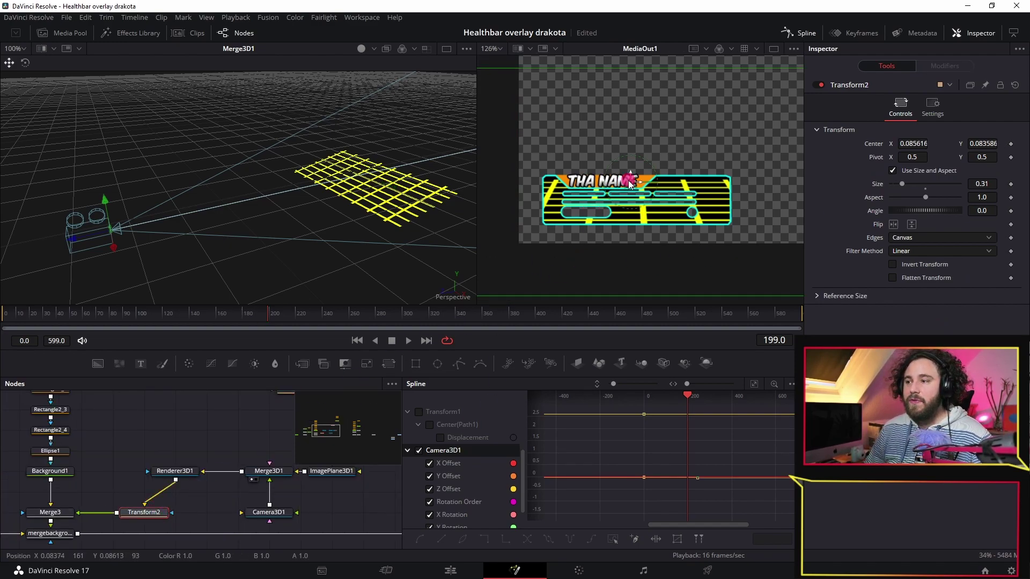
left_click(253, 514)
left_click(325, 365)
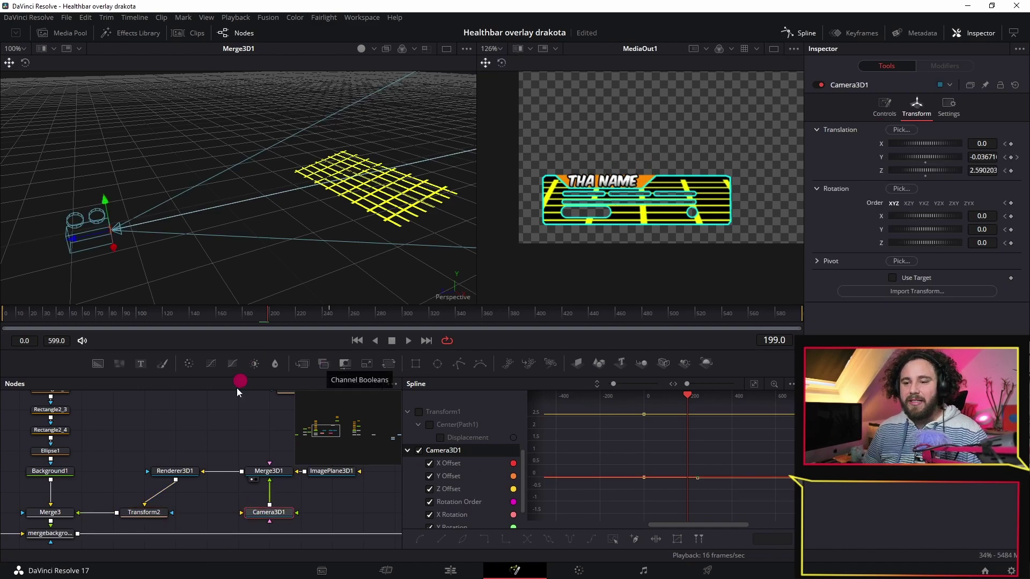
left_click(170, 472)
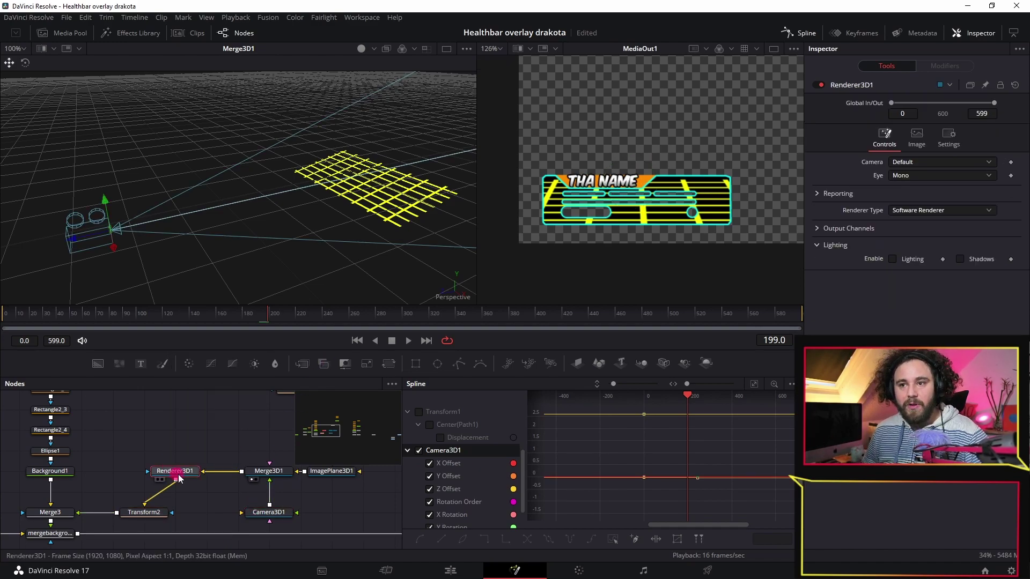
key("1")
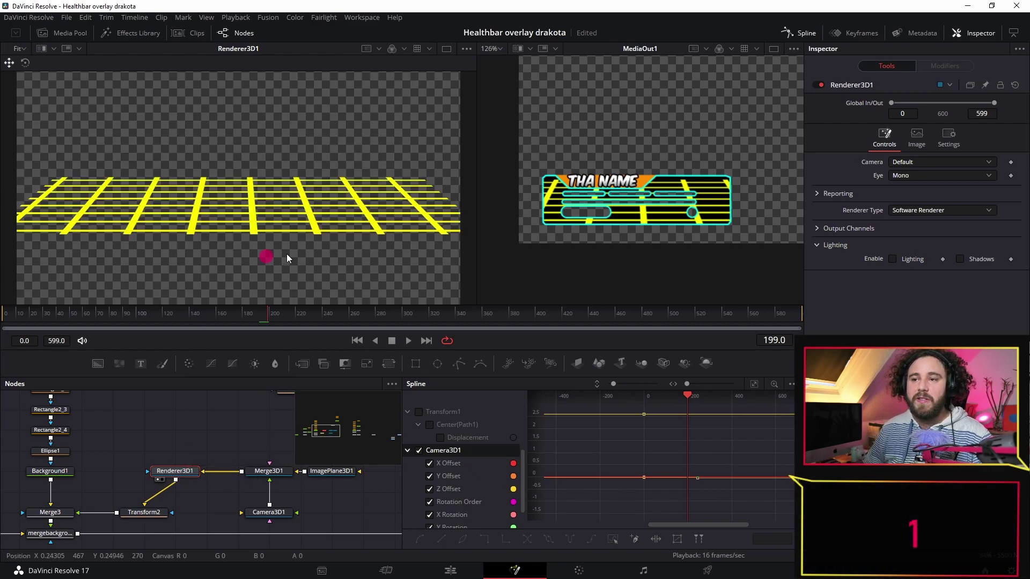
- Show the Merge3D1 scene with the camera and grid again in place of the rendered output
left_click(273, 518)
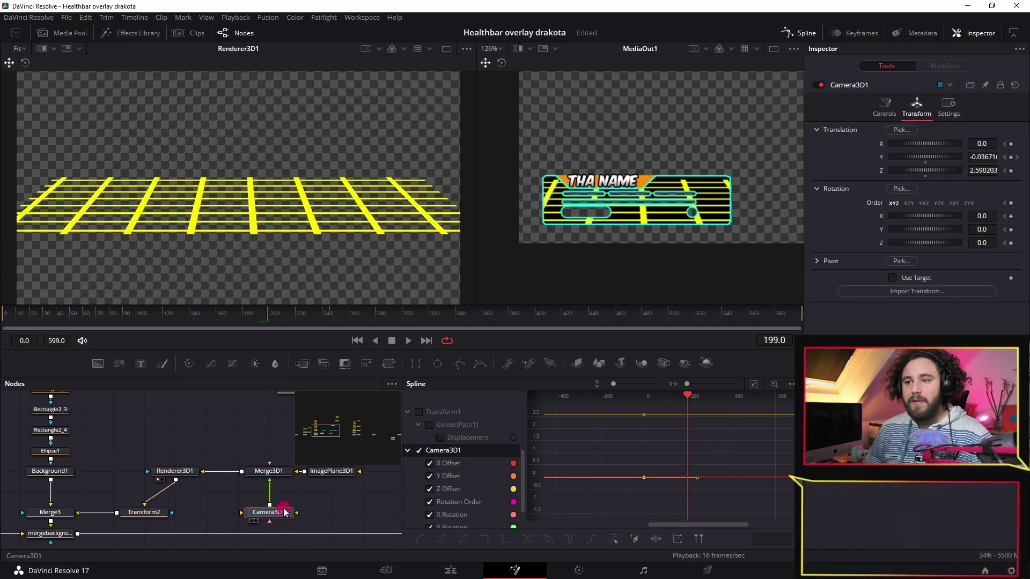
key("1")
left_click(268, 471)
key("1")
left_click(347, 296)
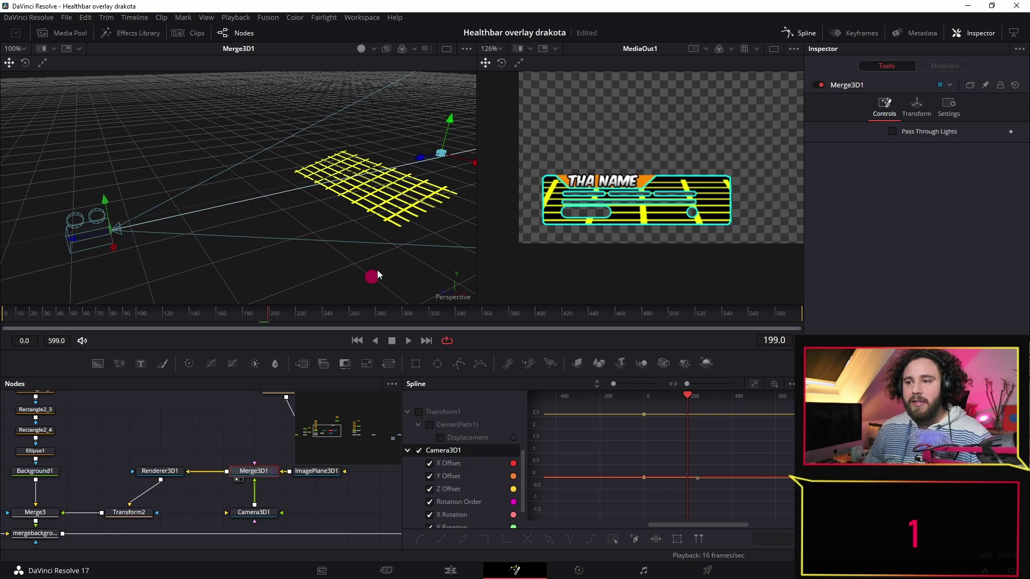
- Move Camera3D1 at frame 199 to about X -0.106, Y -0.018, Z 2.786 in the 3D scene
left_click(266, 512)
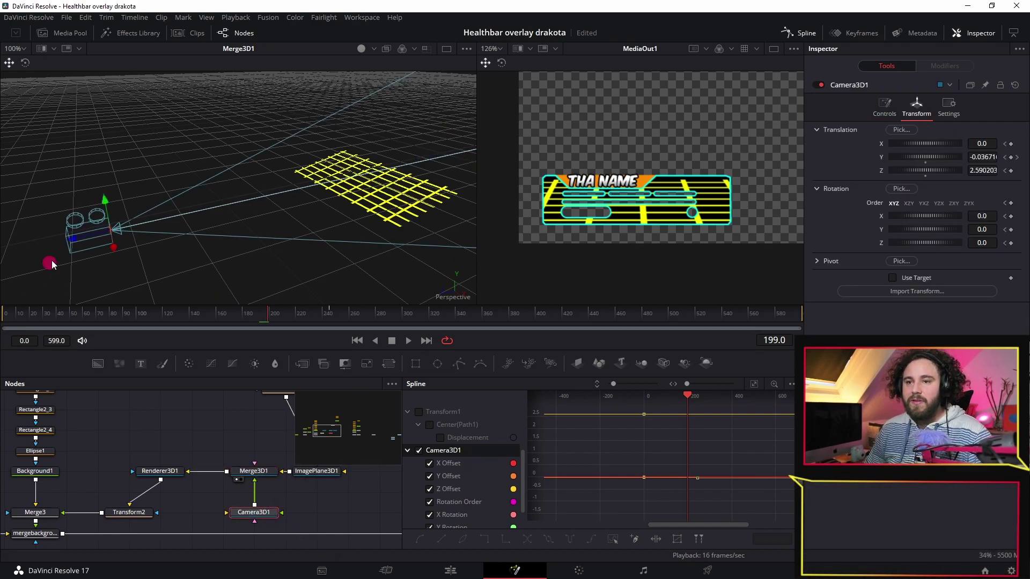
left_click_drag(111, 228, 77, 230)
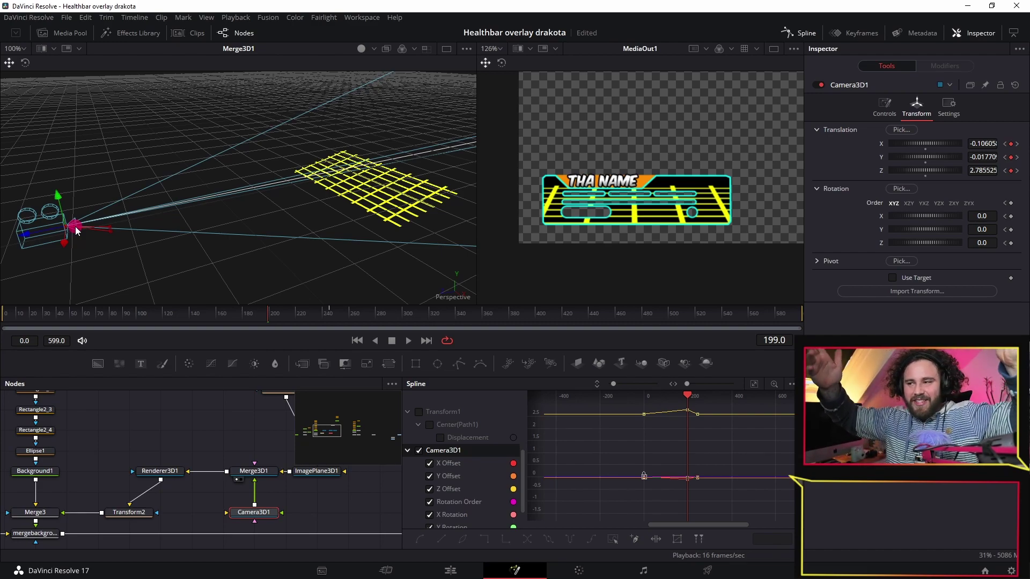
left_click(101, 251)
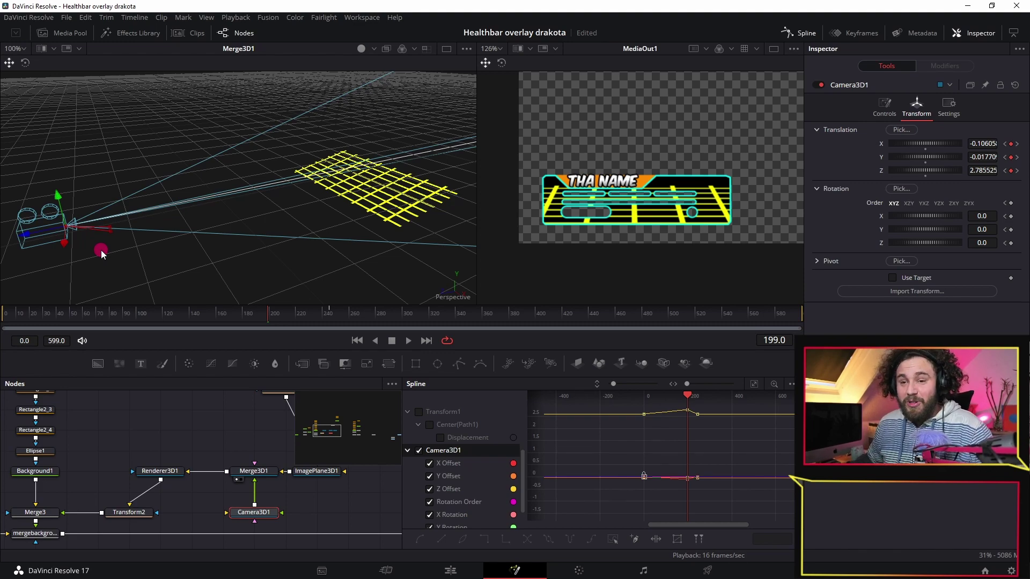